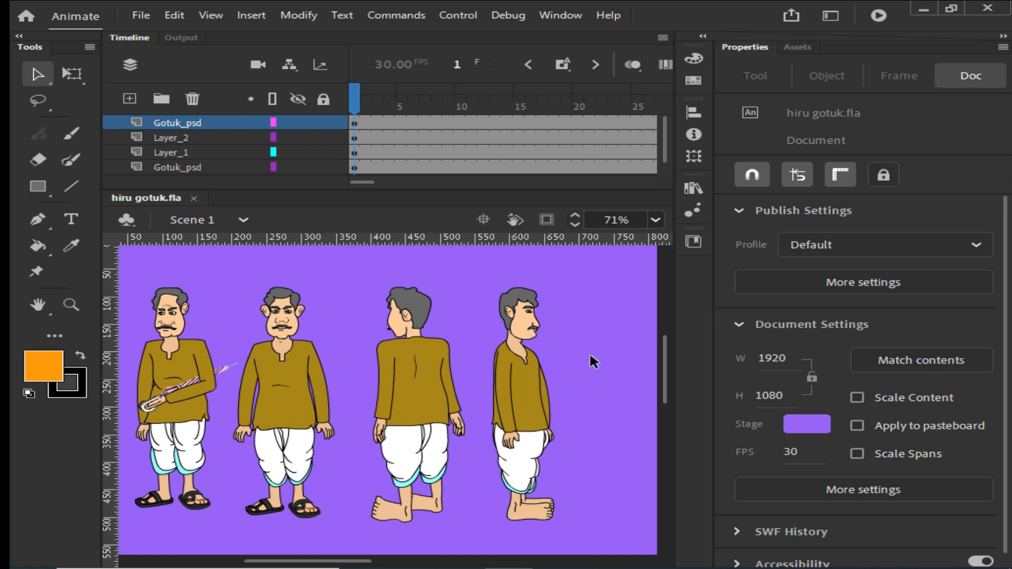
click(522, 398)
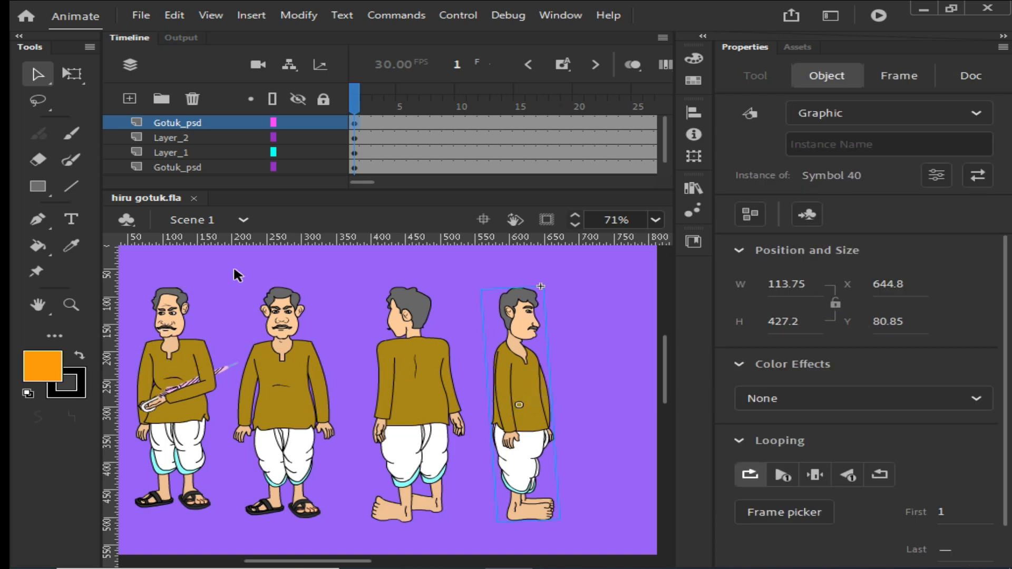
drag(203, 273, 311, 276)
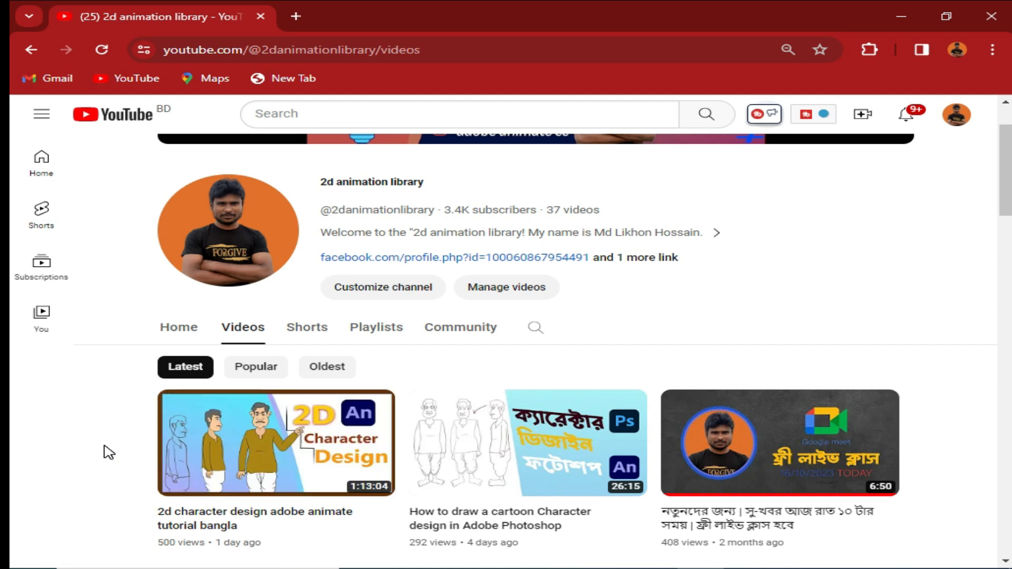
click(509, 568)
click(528, 423)
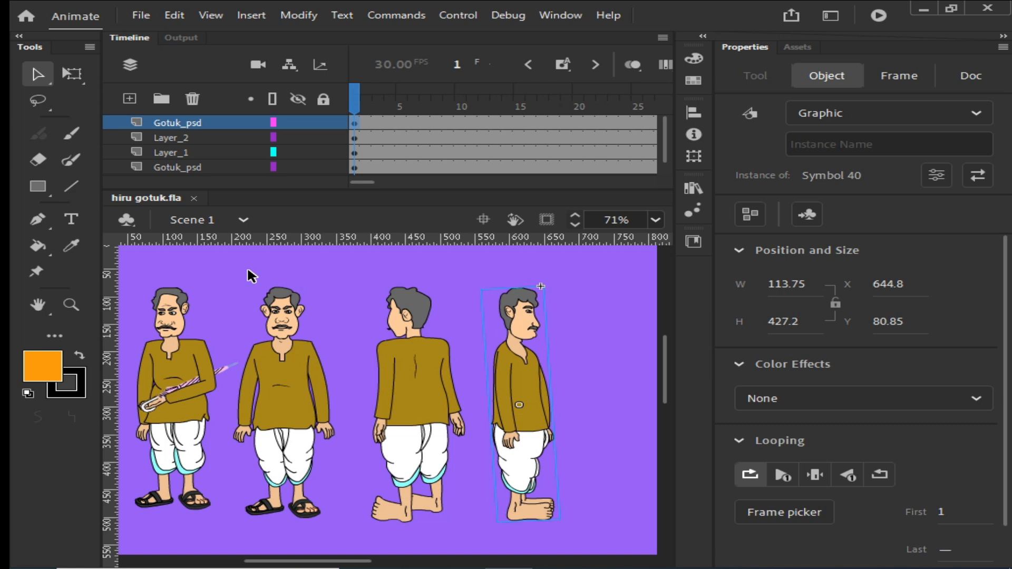
Create a new Full HD document, 1920 x 1080, at 24 fps with the ActionScript 3.0 platform.
click(136, 14)
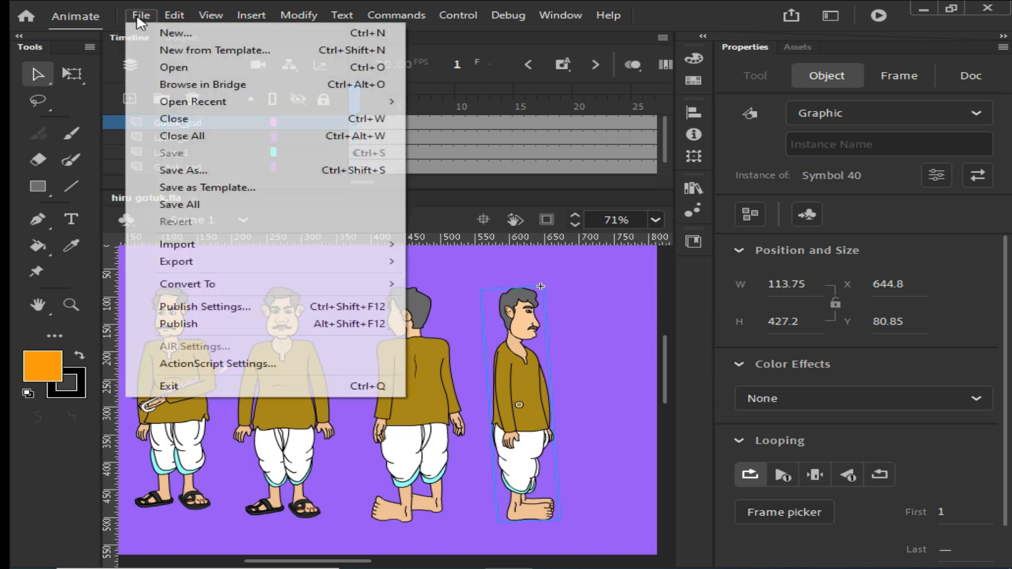
click(168, 32)
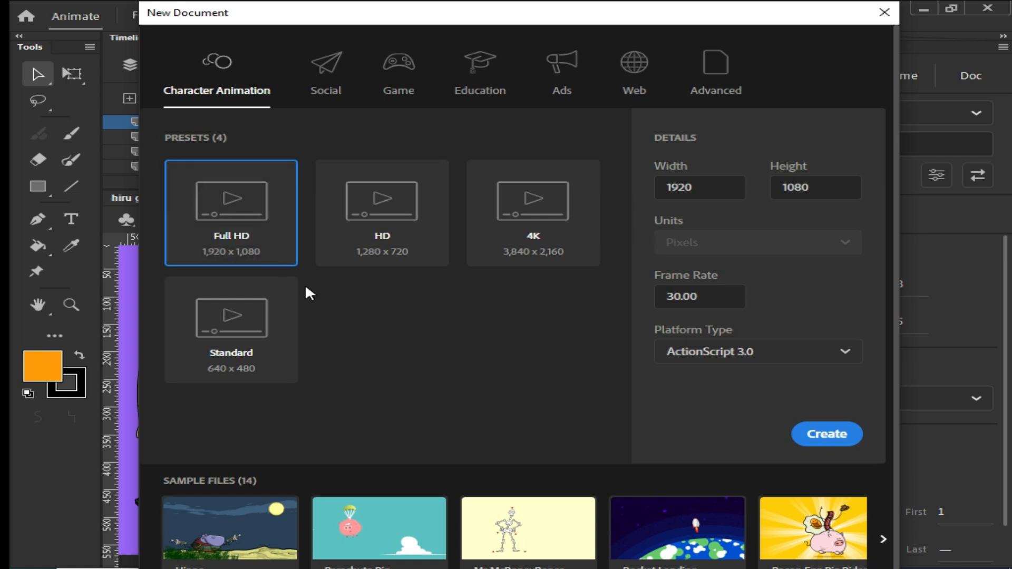
double_click(680, 297)
text(.0124)
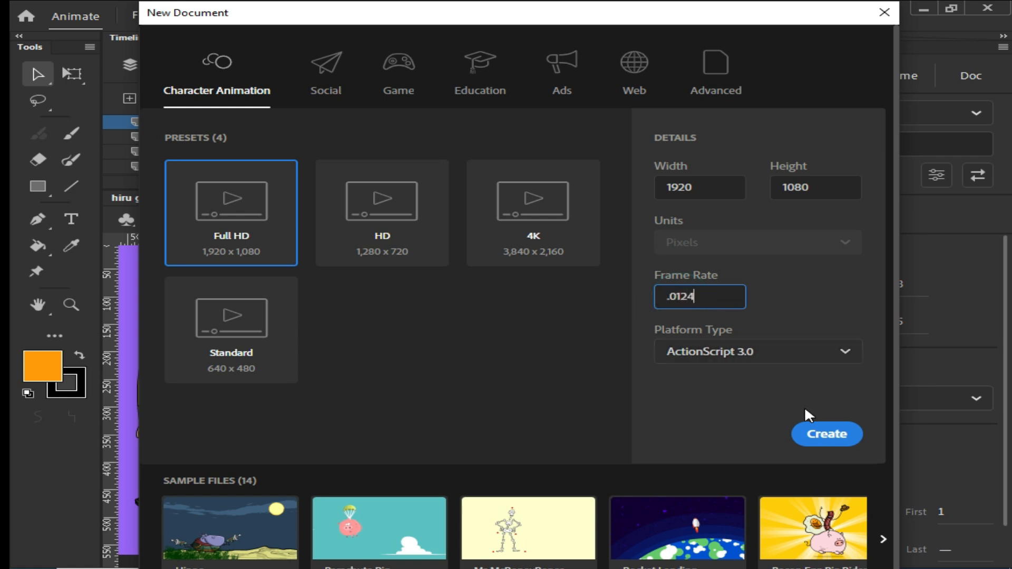
double_click(702, 300)
key(BackSpace)
text(24)
click(801, 309)
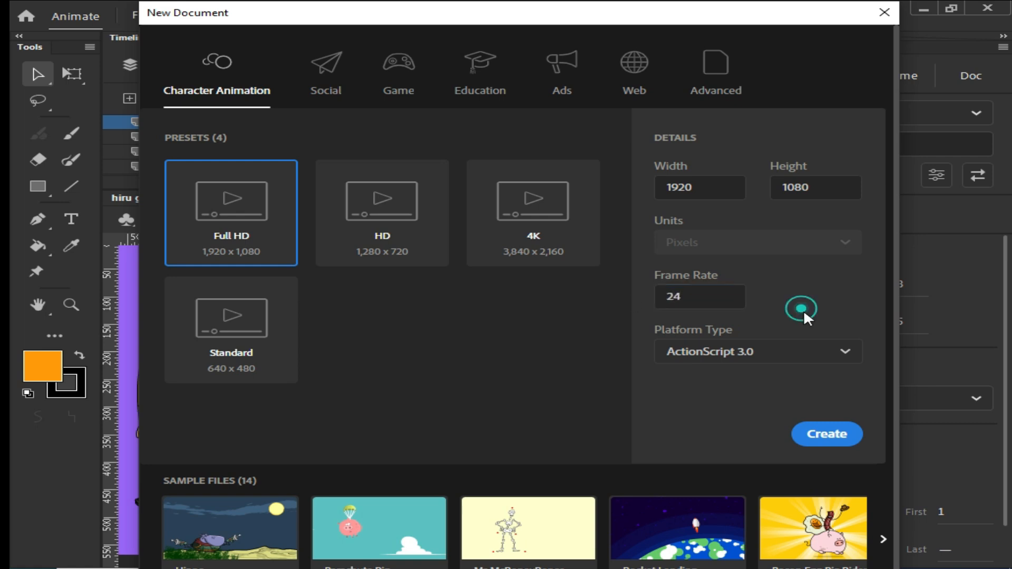
click(825, 435)
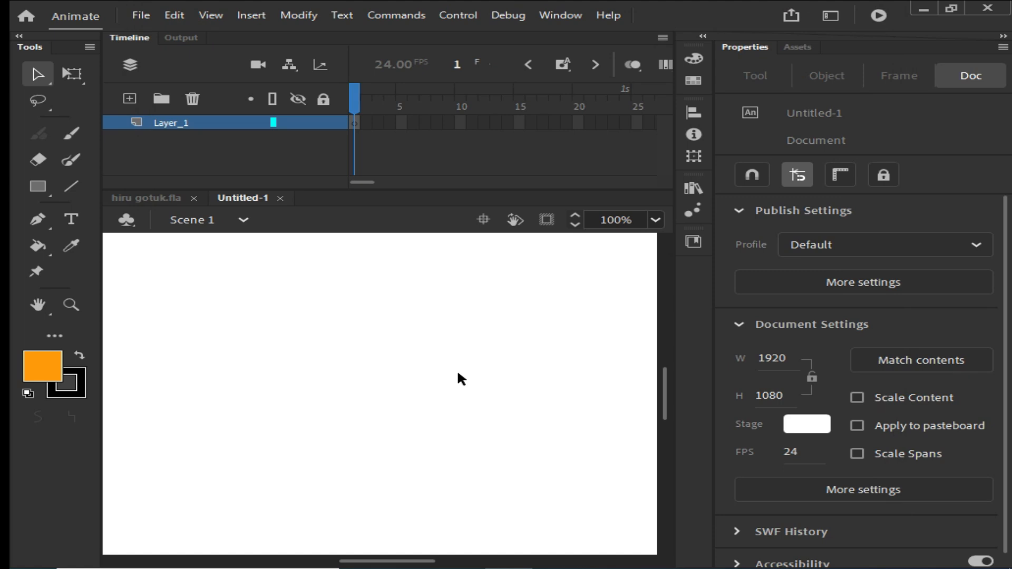
key(ctrl+minus)
key(ctrl+minus)
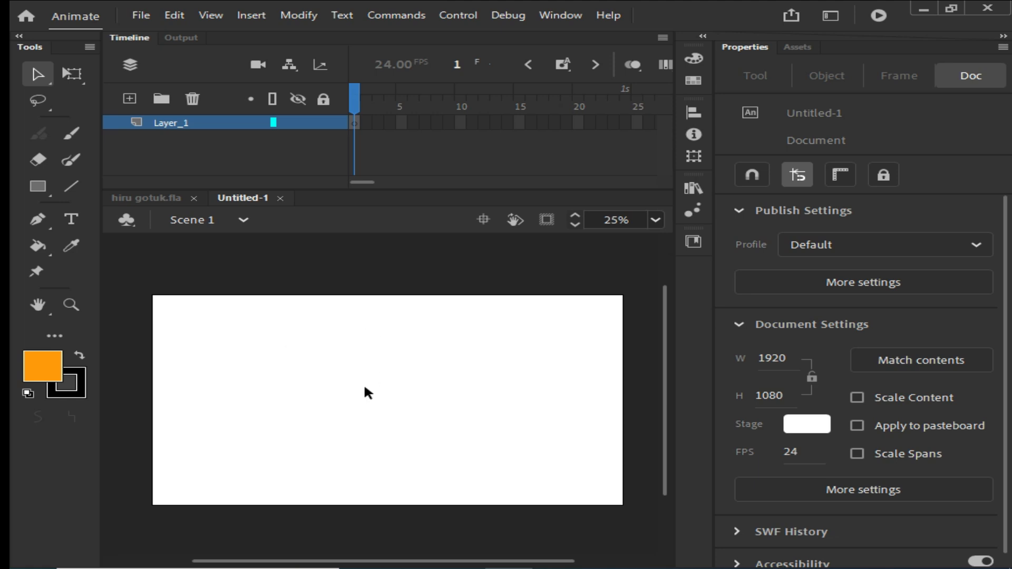
Copy the side-view character from hiru gotuk.fla and paste it onto the Untitled-1 stage.
click(157, 196)
click(582, 337)
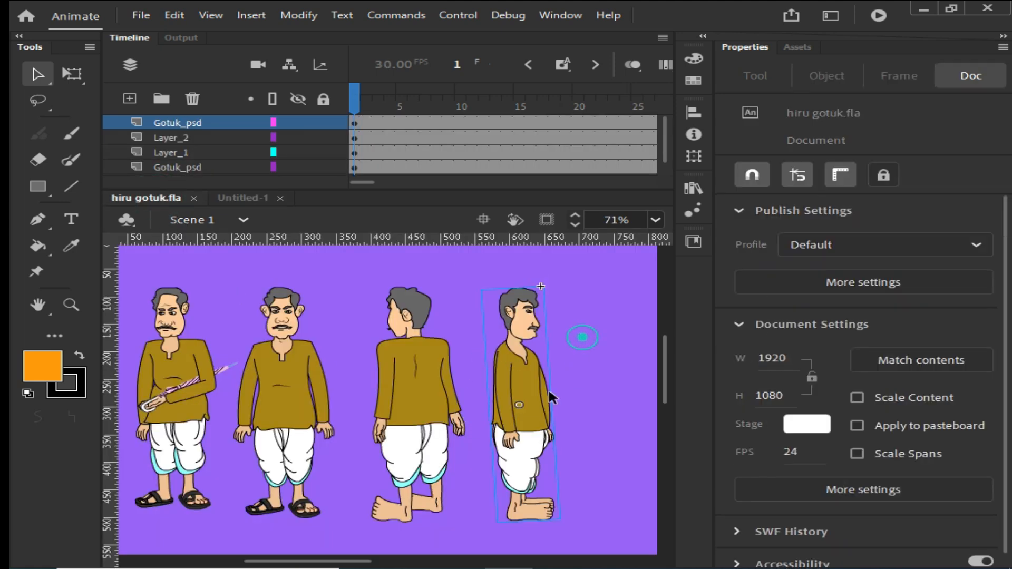
click(534, 414)
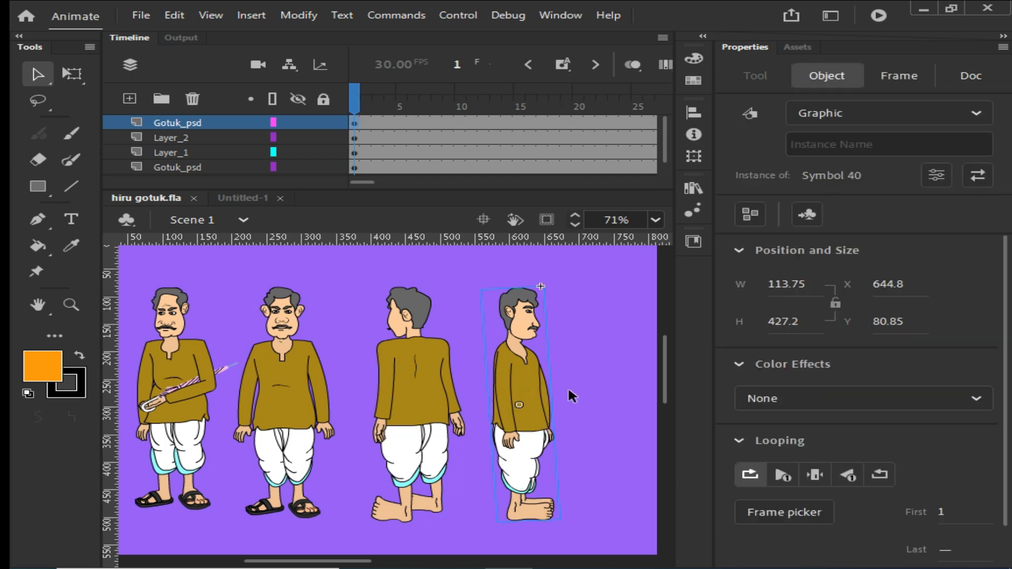
click(568, 395)
click(519, 410)
drag(518, 394, 584, 393)
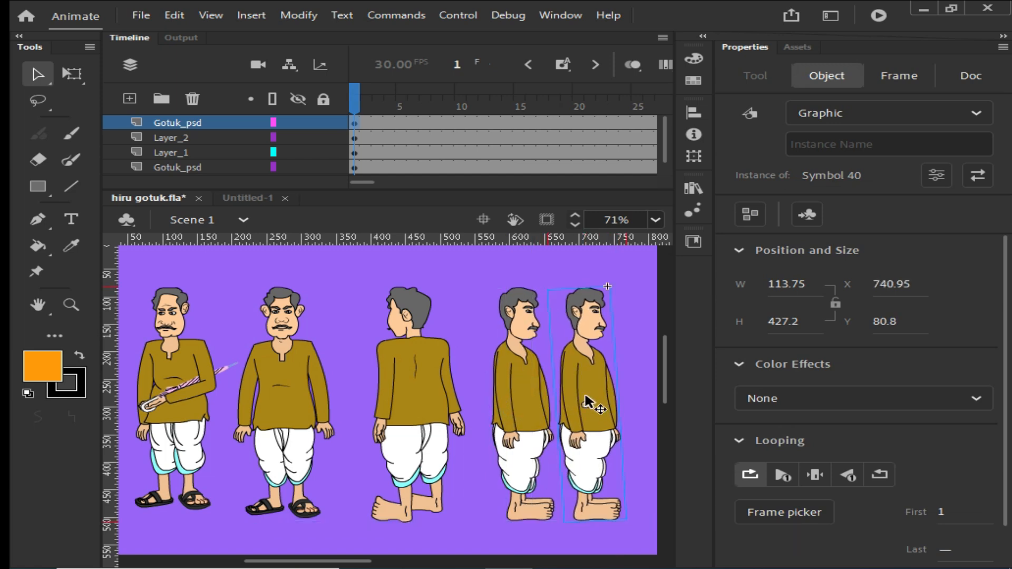
key(ctrl+z)
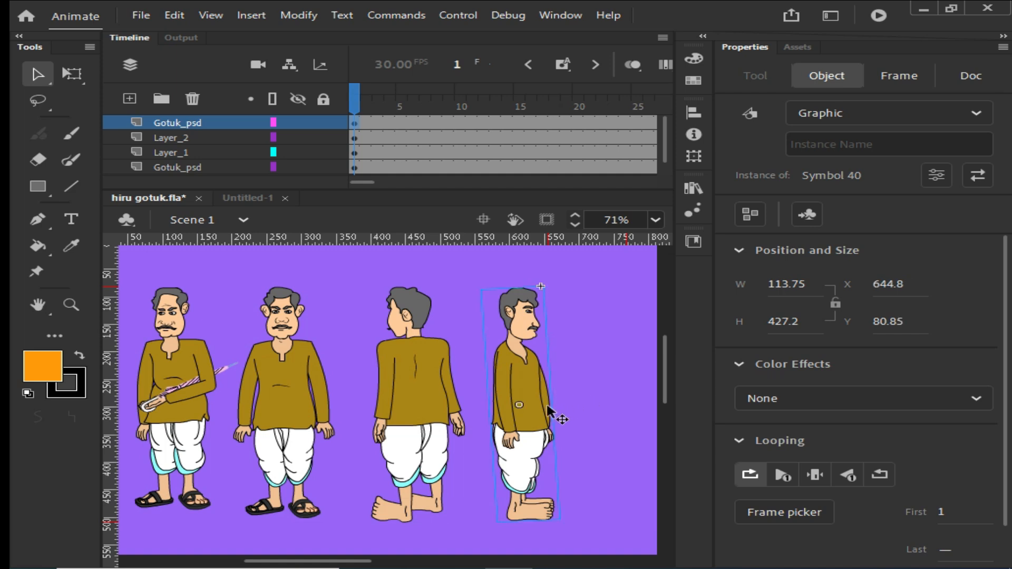
drag(530, 400, 602, 398)
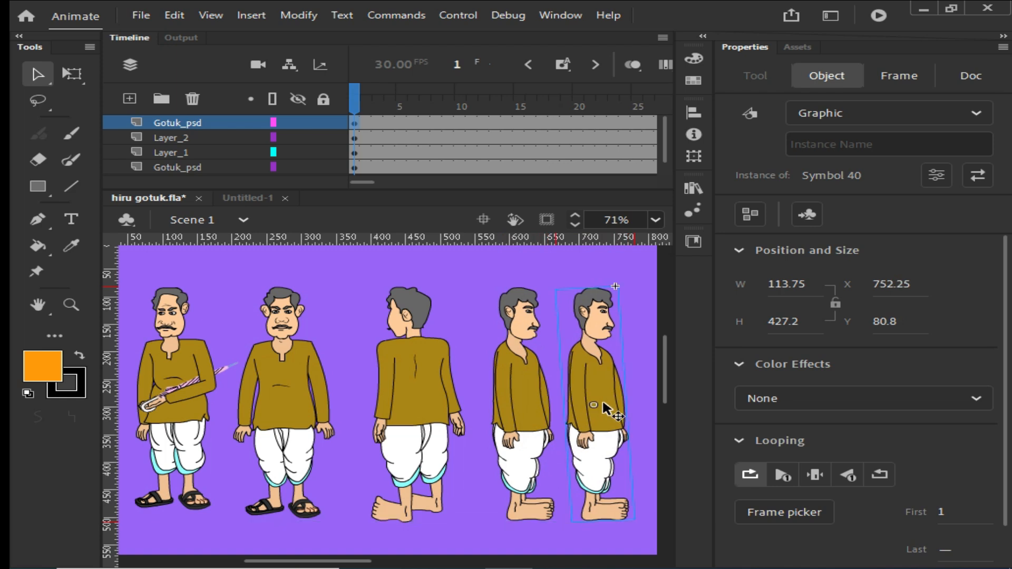
key(Delete)
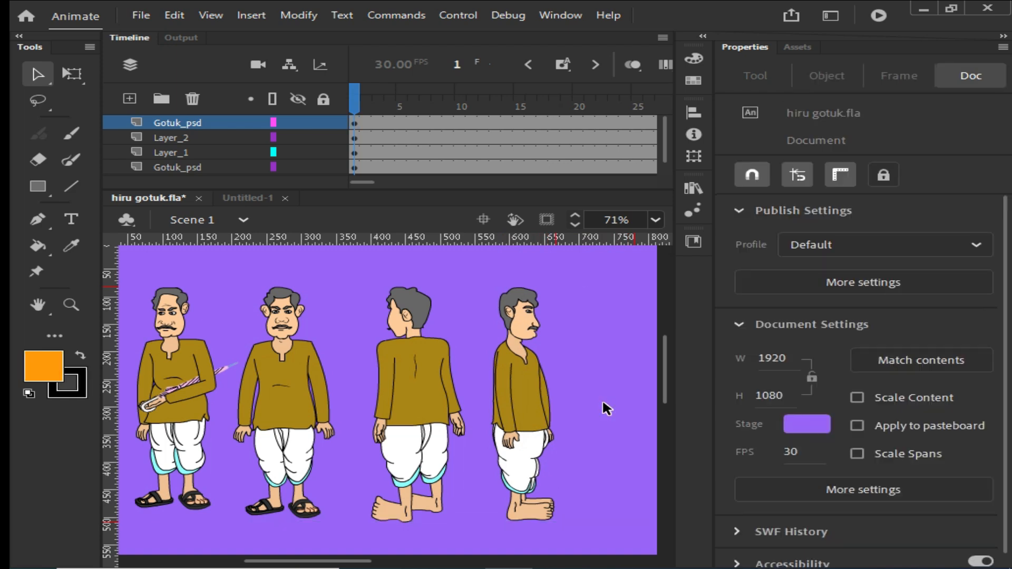
click(242, 198)
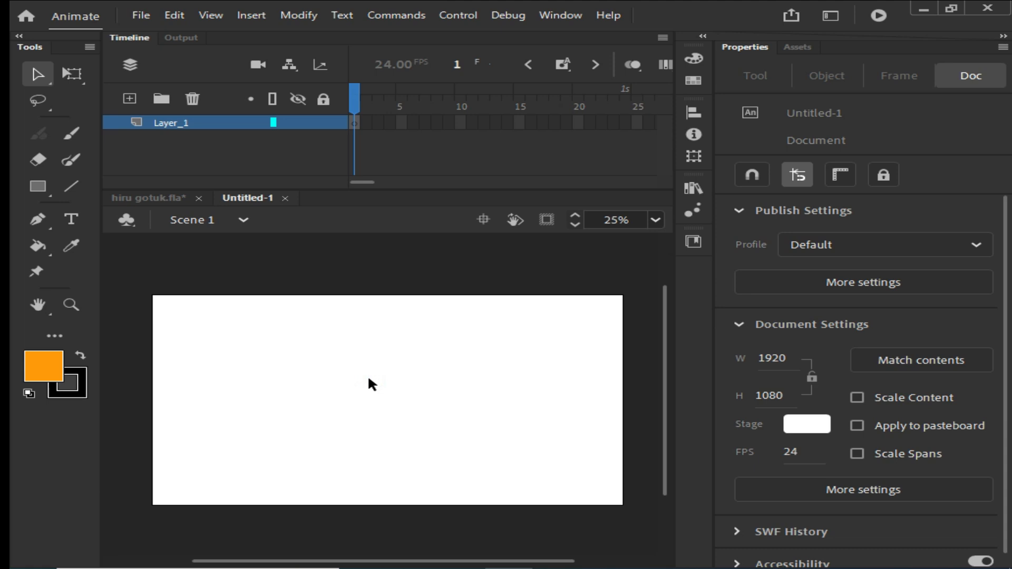
key(ctrl+v)
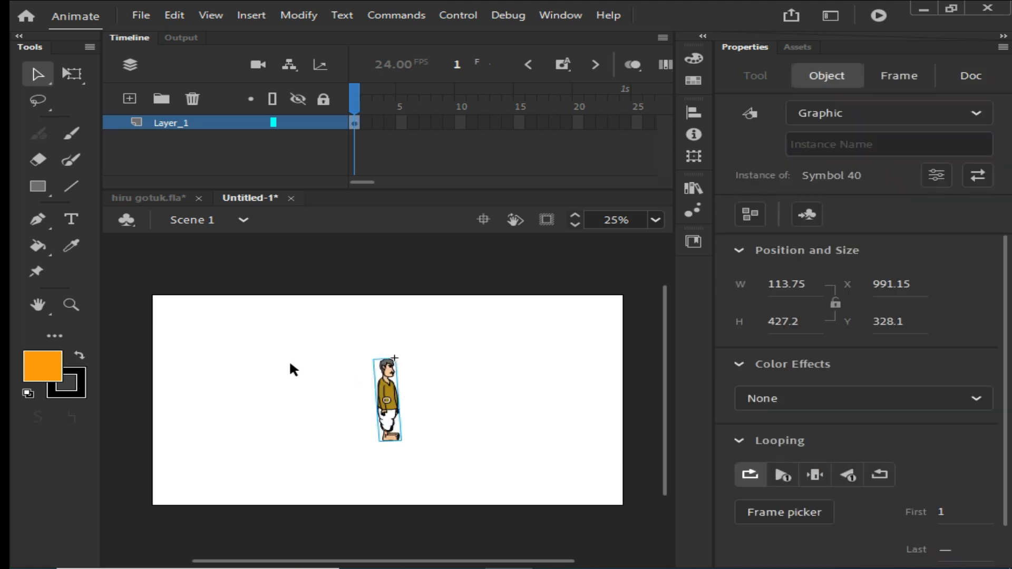
Enlarge the pasted character with Free Transform to about 230 x 862 and place it within the stage at about X 994, Y 81.
key(q)
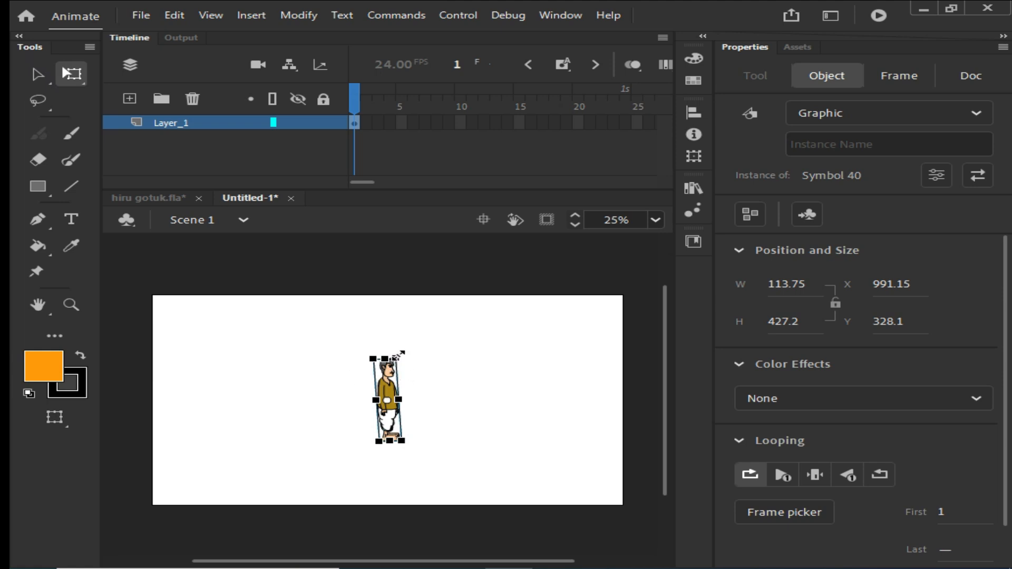
drag(399, 355, 457, 279)
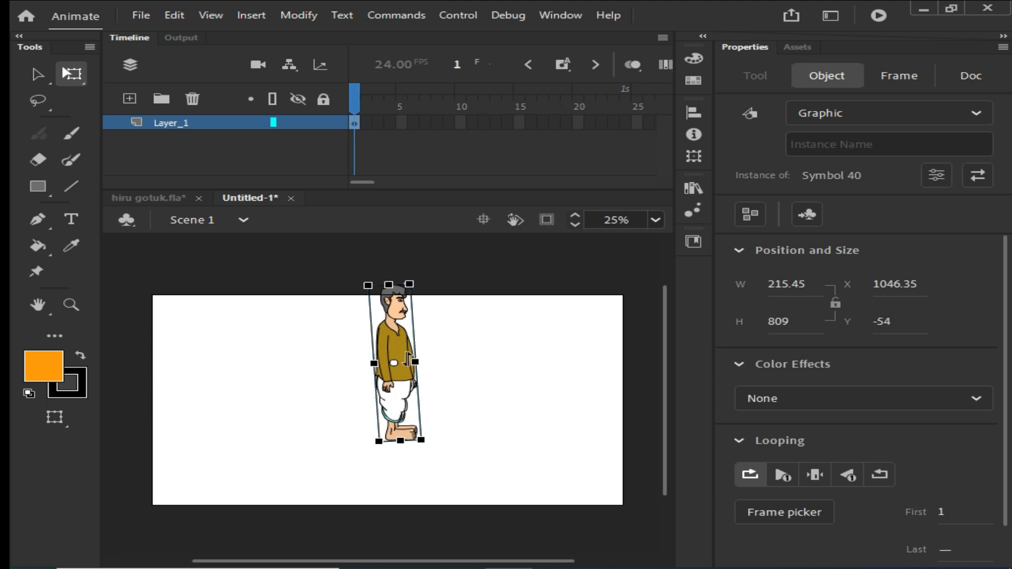
drag(397, 344, 383, 375)
drag(396, 315, 399, 304)
drag(379, 337, 380, 343)
key(v)
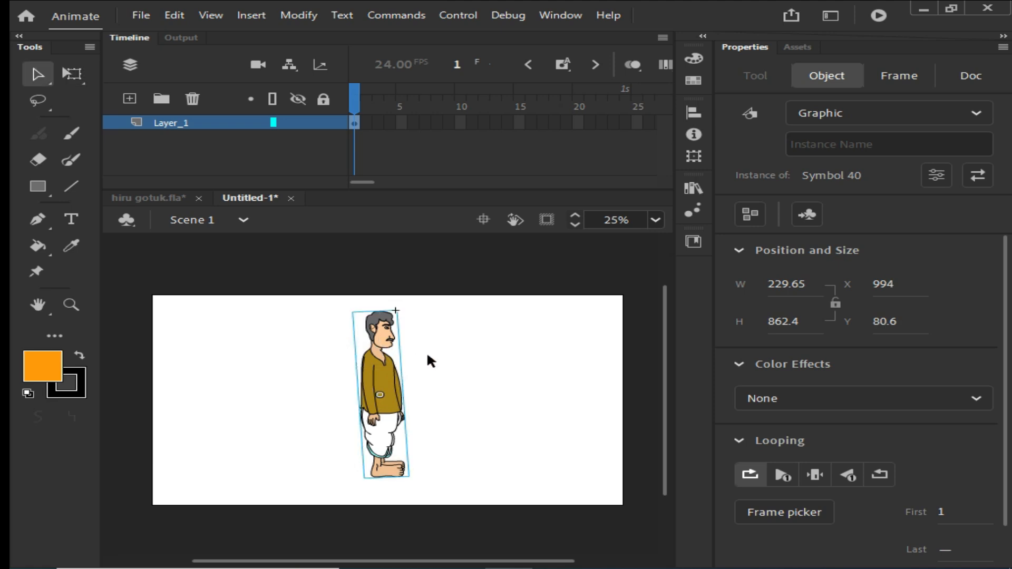
click(425, 350)
click(368, 379)
click(495, 386)
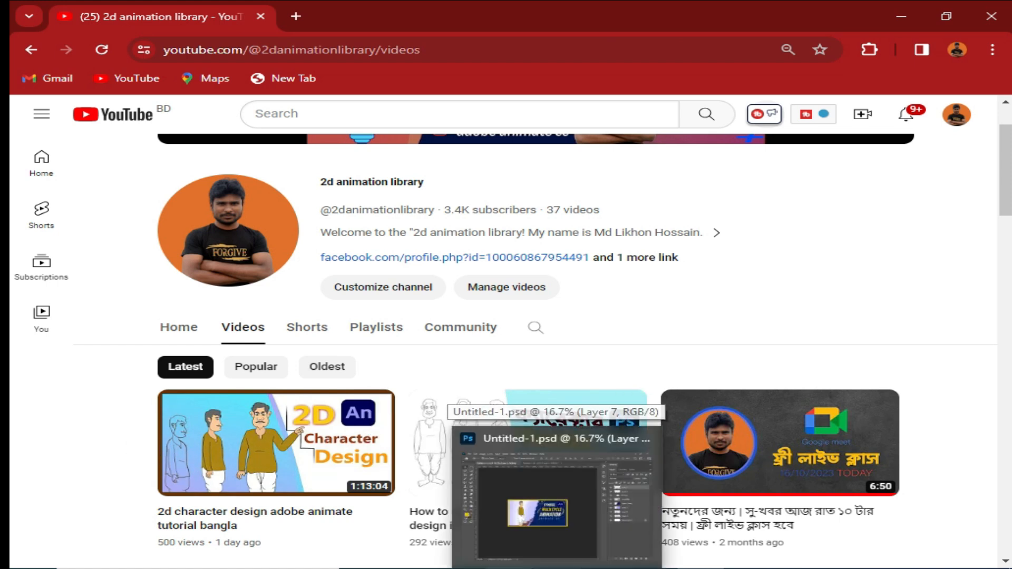
click(511, 568)
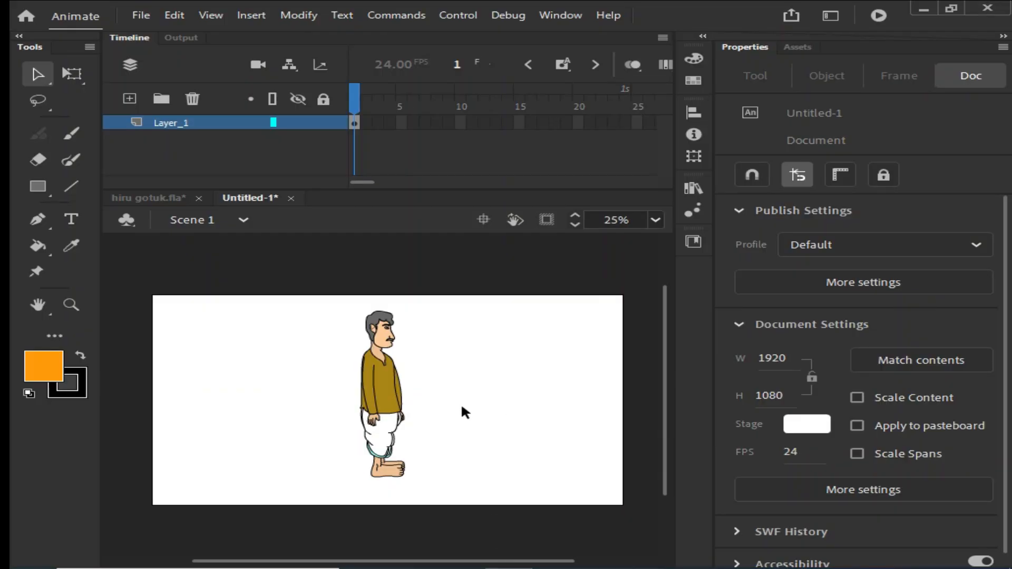
Open the side-view character's Symbol 40 for editing in place, keeping the playhead at frame 1.
click(396, 395)
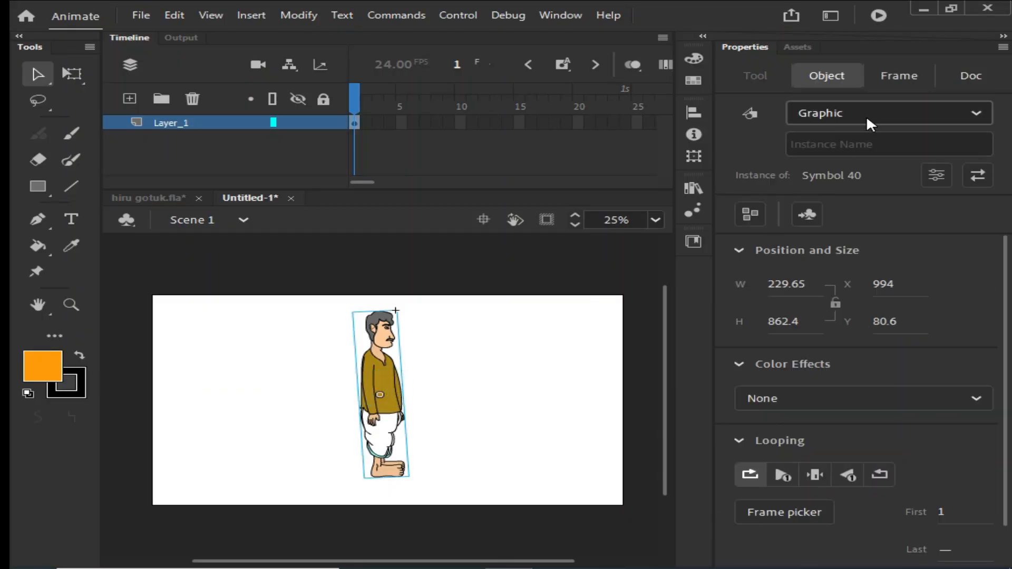
key(ctrl+shift+d)
double_click(391, 386)
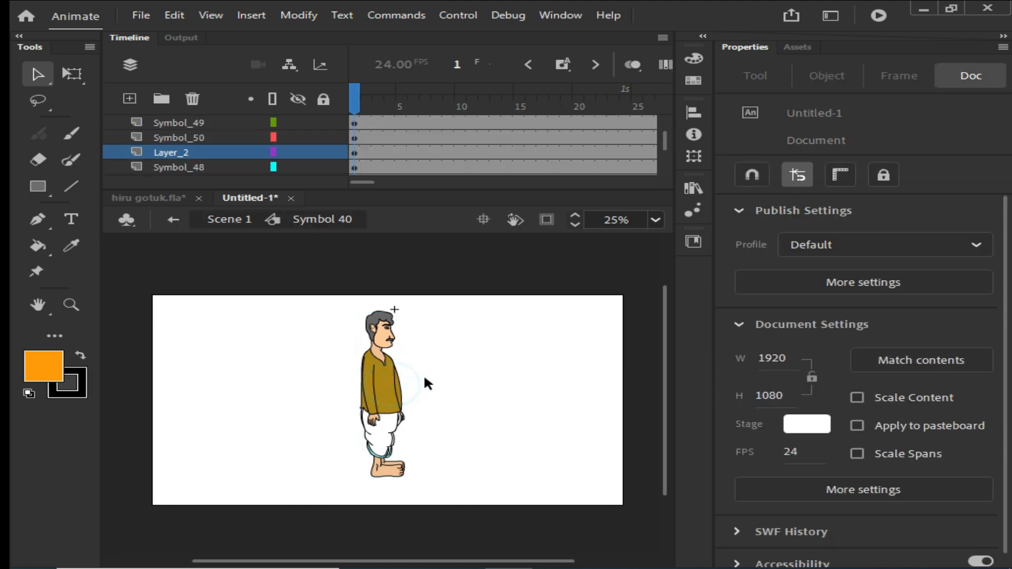
drag(380, 112, 333, 143)
Set the looping of the character's near arm to play a single frame.
key(z)
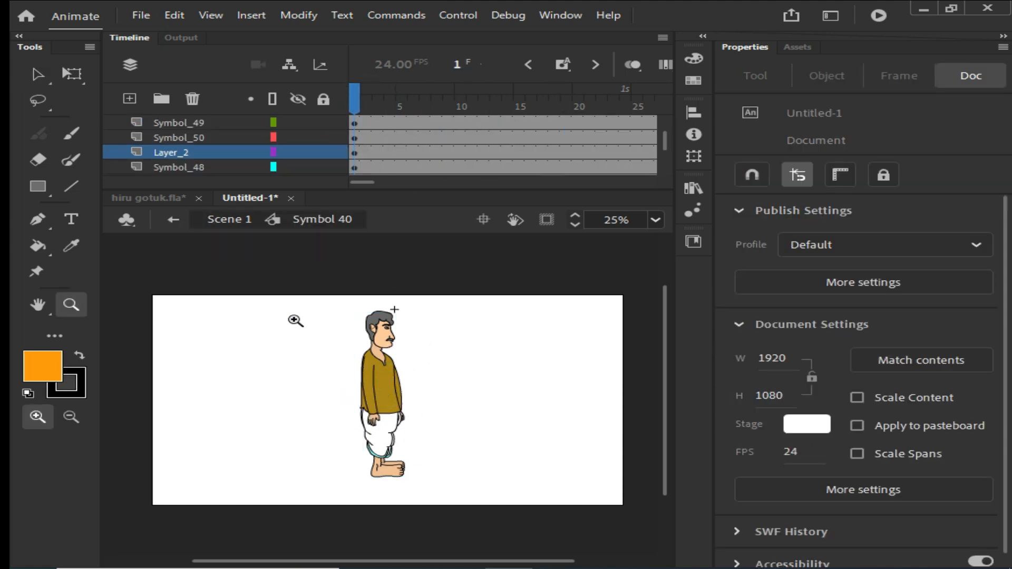
drag(293, 318, 485, 489)
click(406, 340)
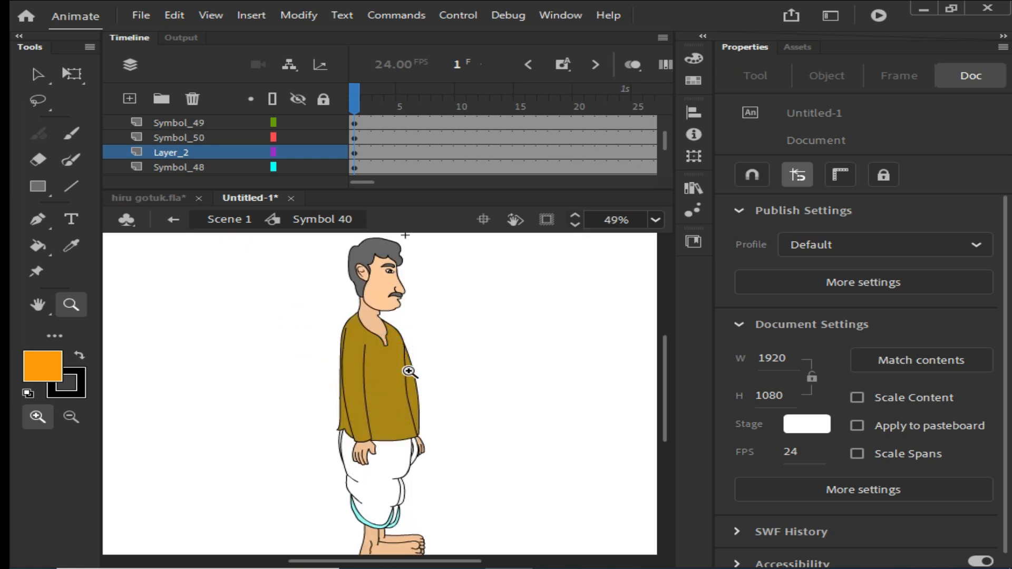
key(v)
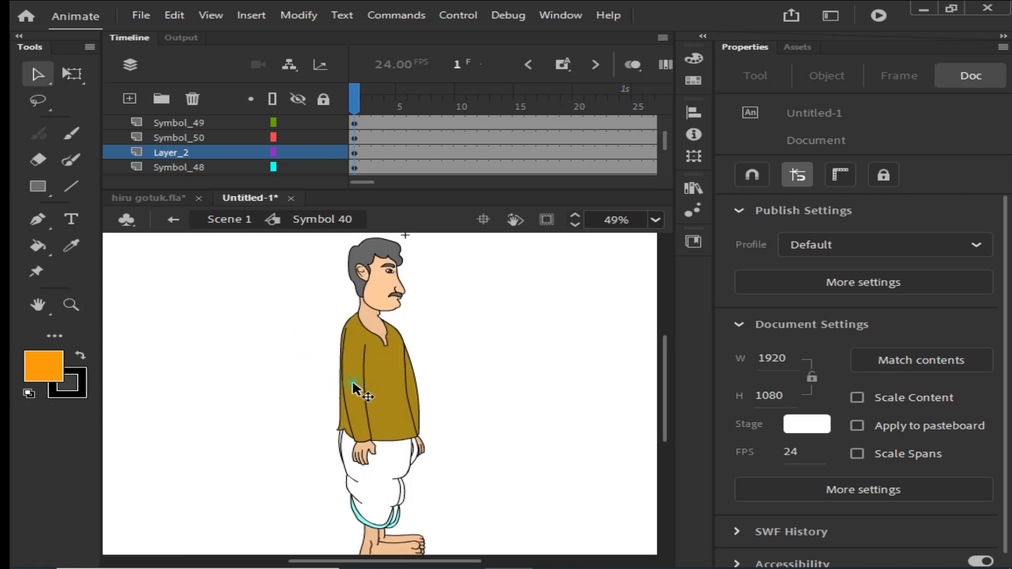
click(352, 384)
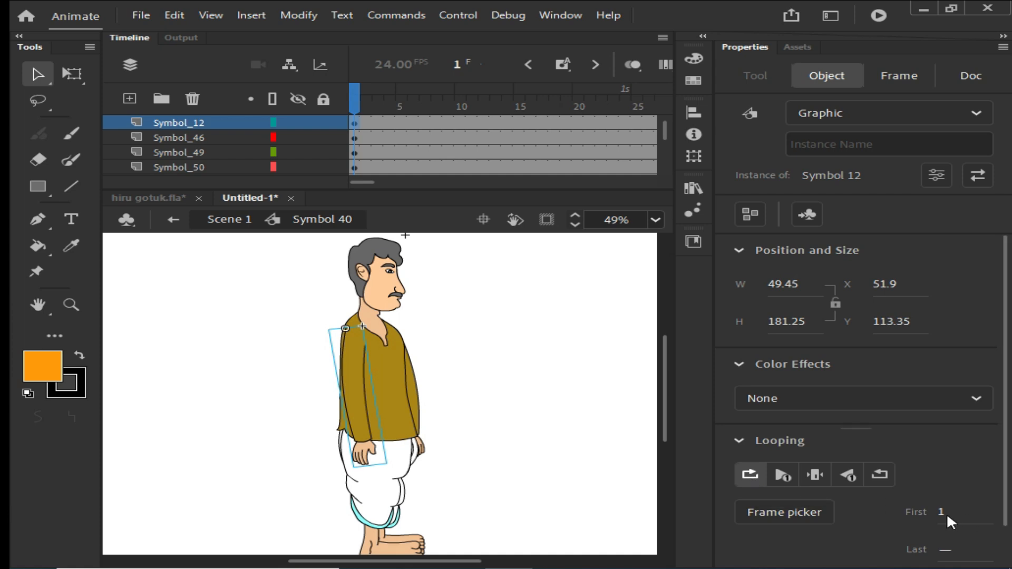
click(817, 474)
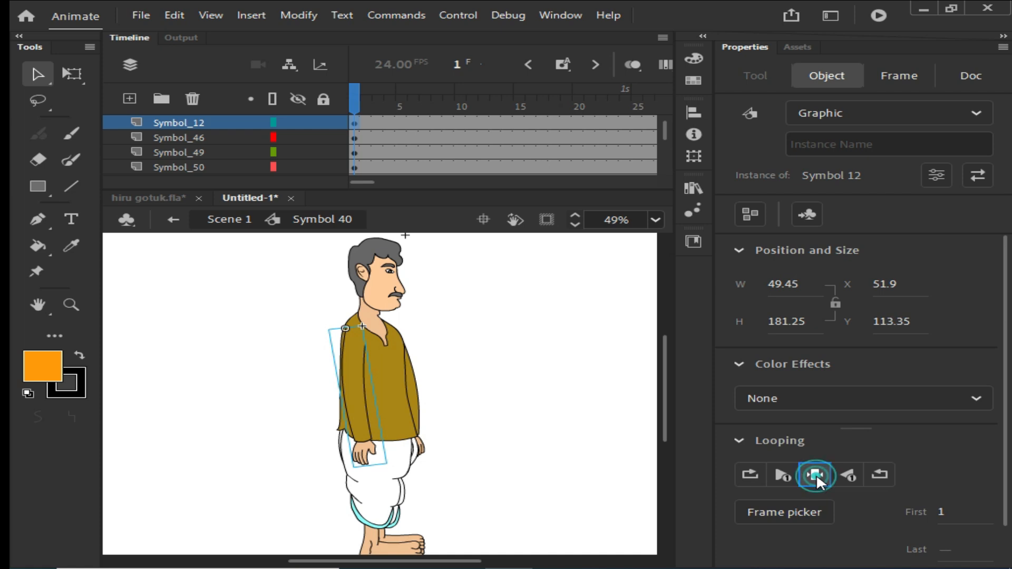
click(476, 400)
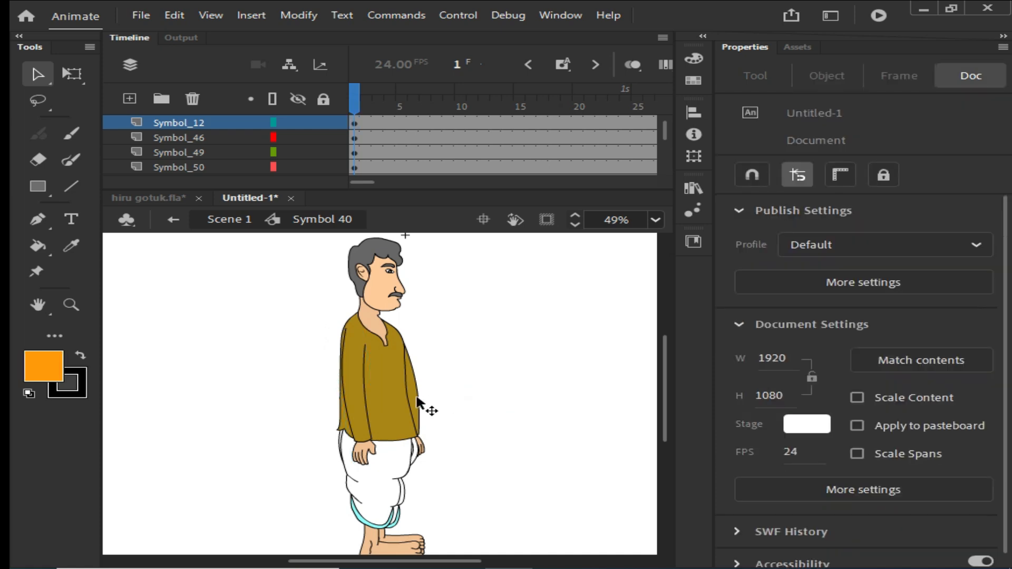
Set the looping of the character's far arm to play a single frame.
click(418, 402)
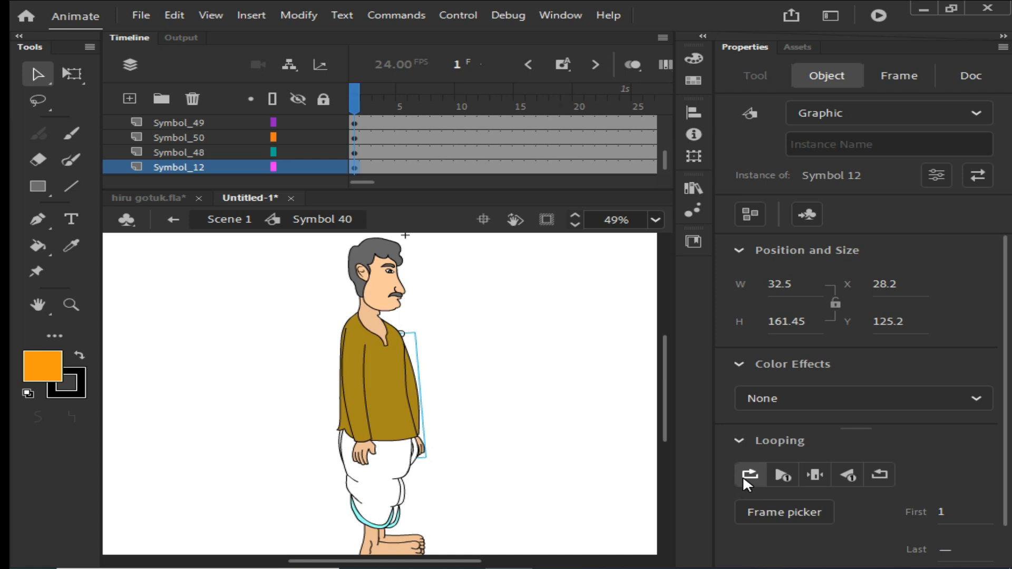
click(815, 477)
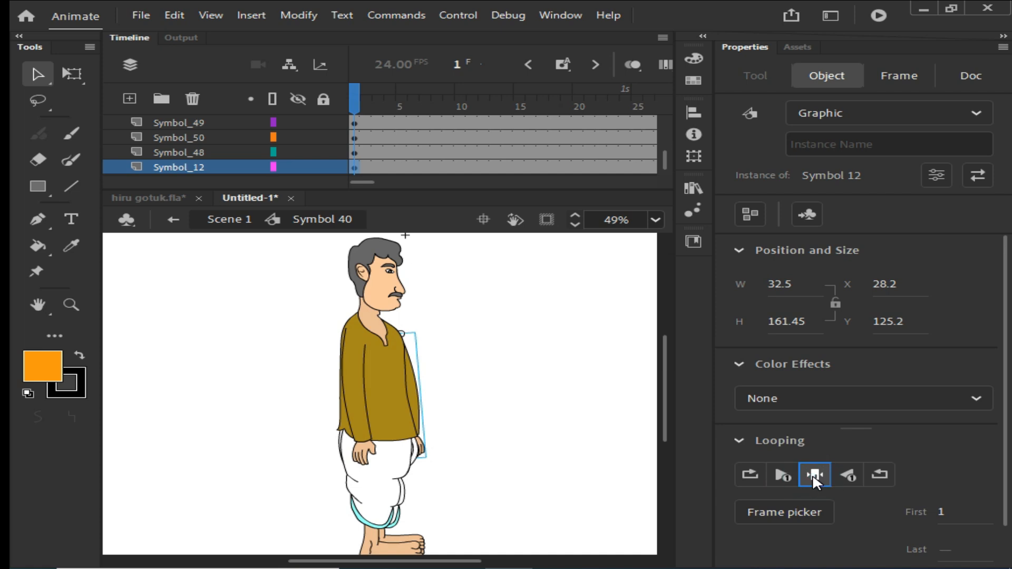
click(532, 384)
Play back Symbol 40's timeline to check the arms, then return the playhead to frame 1.
key(Return)
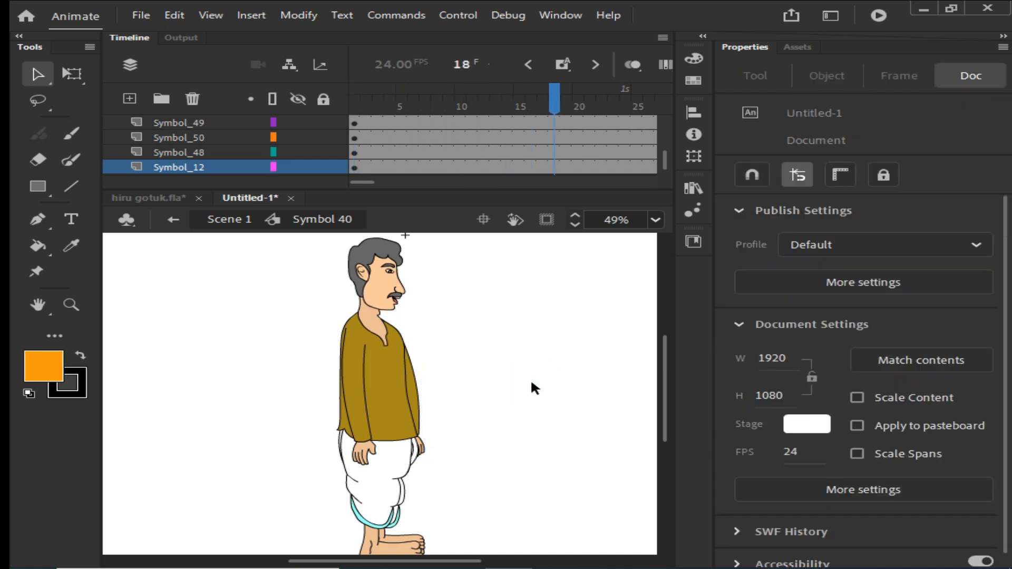
drag(453, 112, 293, 139)
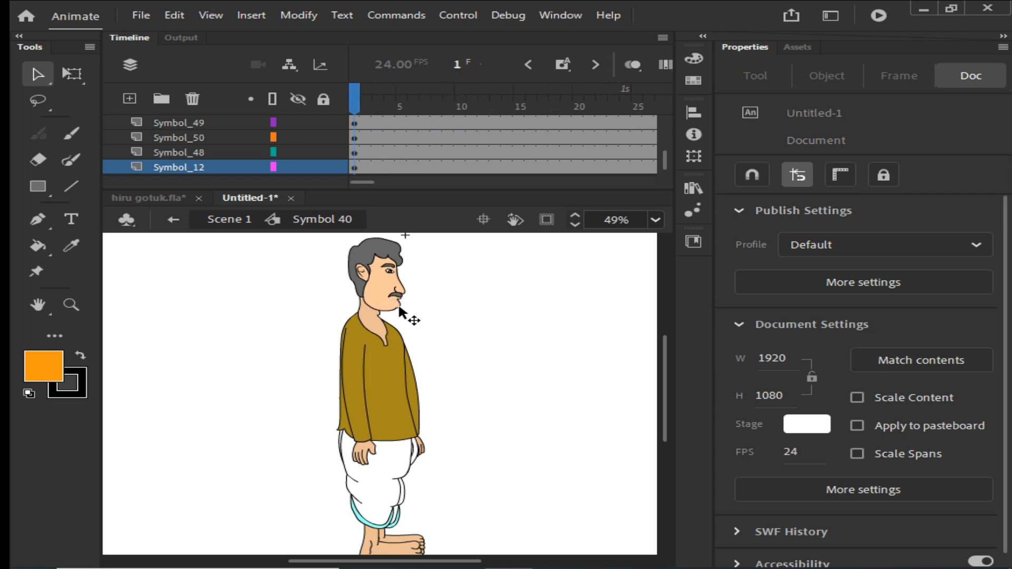
Open the character's head, Symbol 41, for editing in place.
key(z)
drag(338, 253, 434, 339)
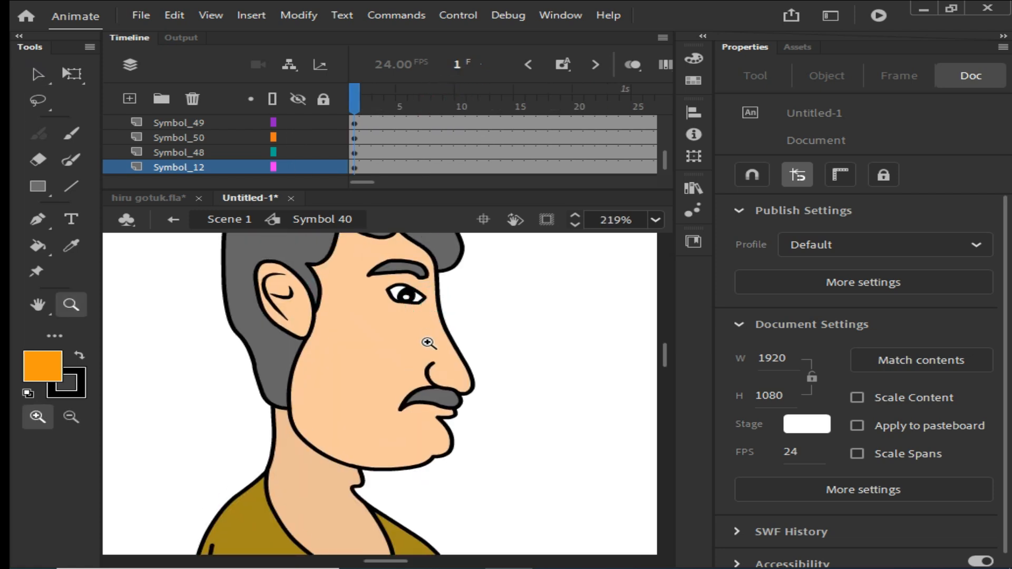
scroll(415, 334, up, 2)
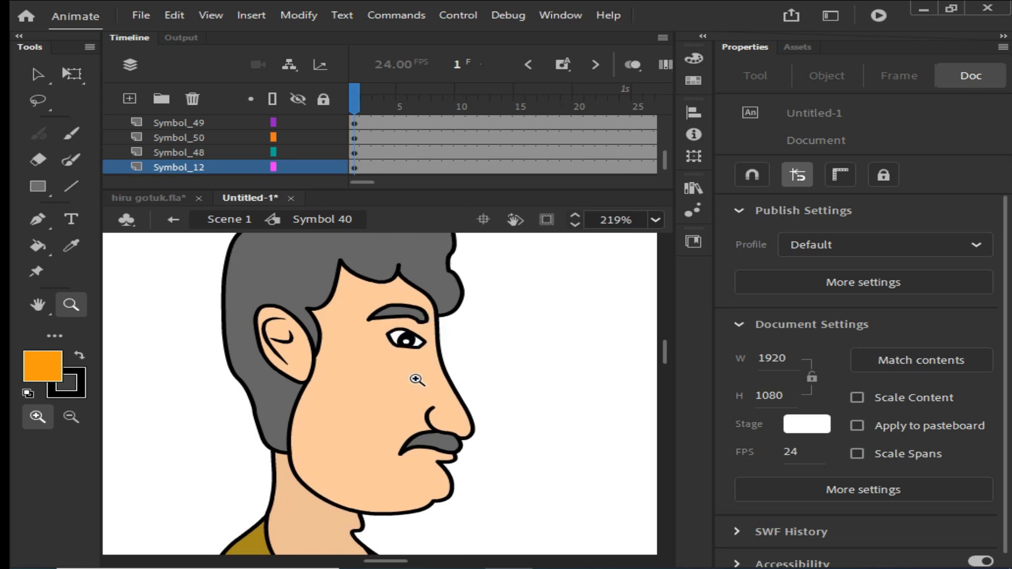
key(v)
double_click(405, 413)
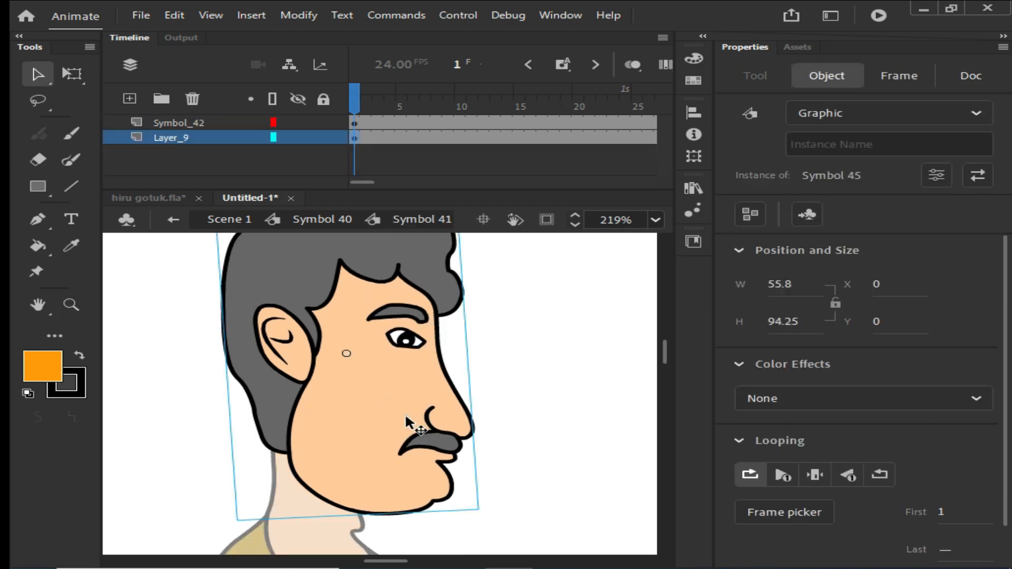
Open the face symbol nested in the head, scrub its first frames, and go back to Symbol 41.
click(405, 413)
mouse_move(367, 108)
mouse_down()
mouse_move(488, 108)
mouse_move(354, 108)
mouse_up()
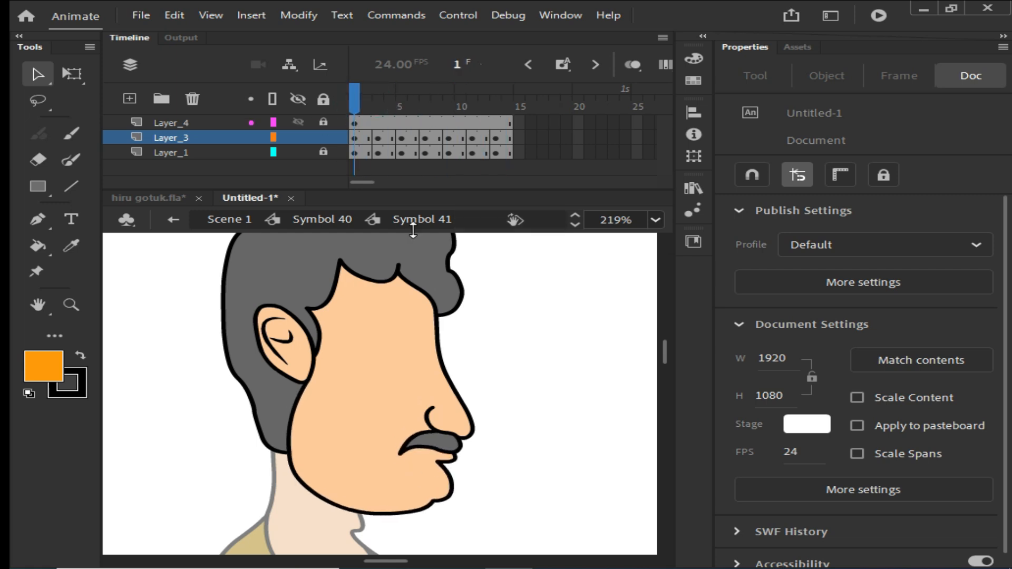
double_click(497, 357)
Set the looping of the face instance, Symbol 45, to play a single frame.
click(398, 477)
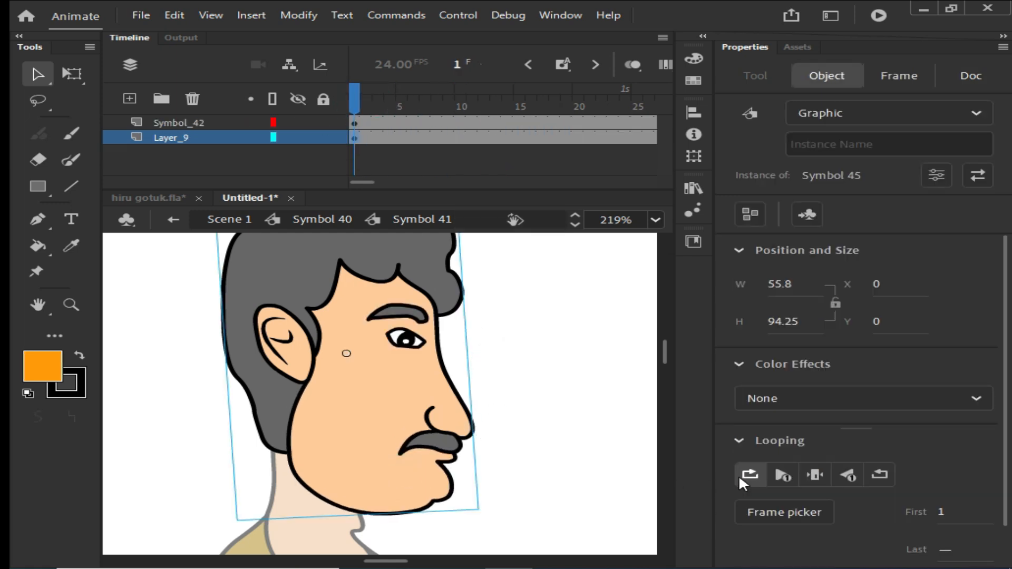
click(816, 475)
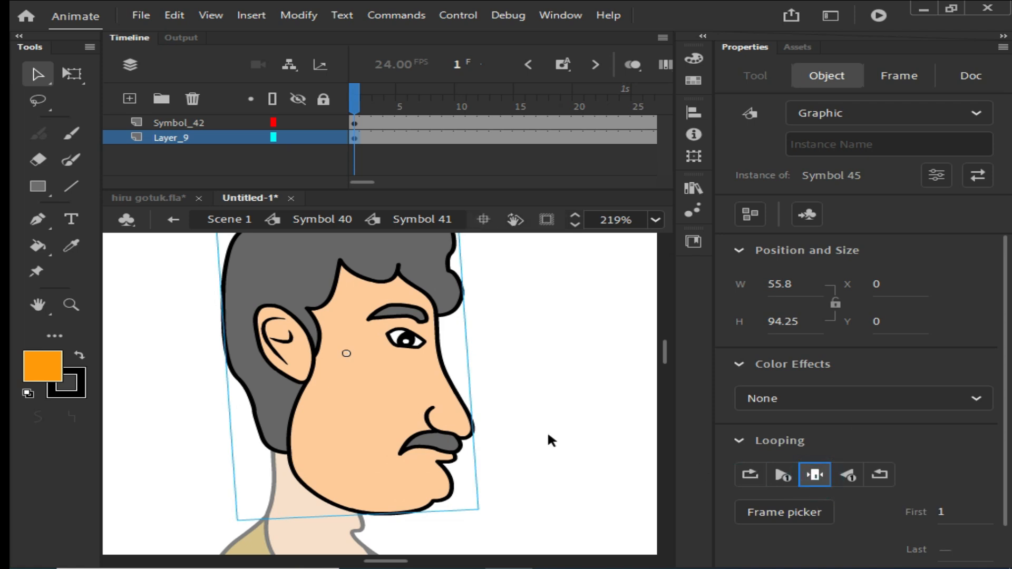
click(561, 393)
Play back Symbol 41's timeline to check the face, then return the playhead to frame 1.
key(Return)
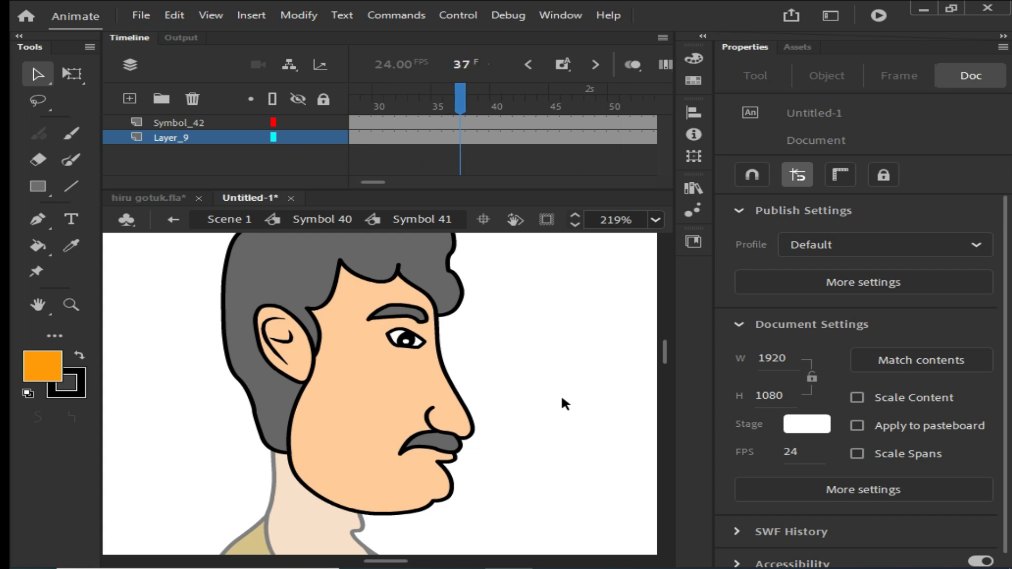
click(588, 123)
click(474, 67)
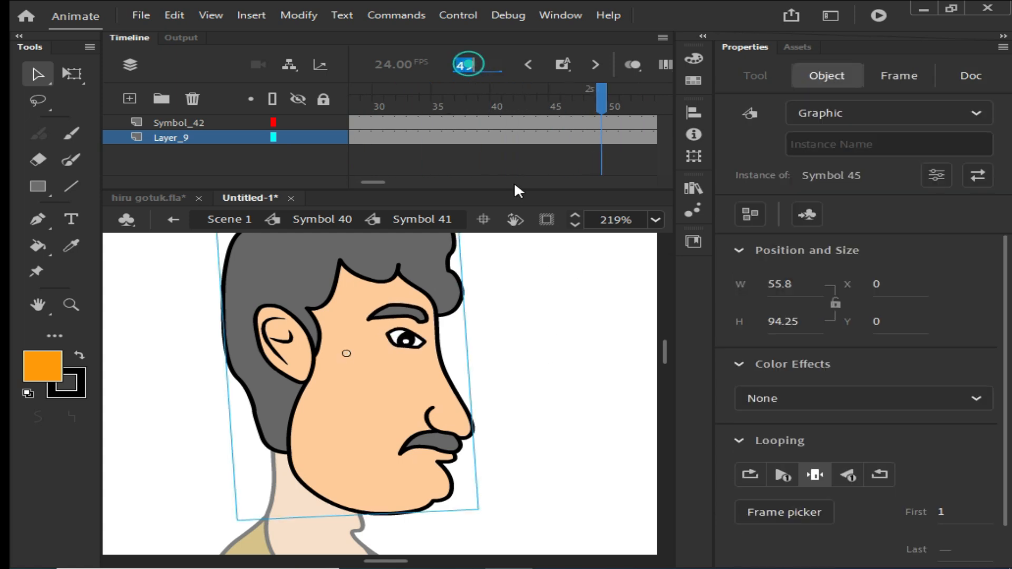
key(BackSpace)
text(1)
key(Return)
click(533, 271)
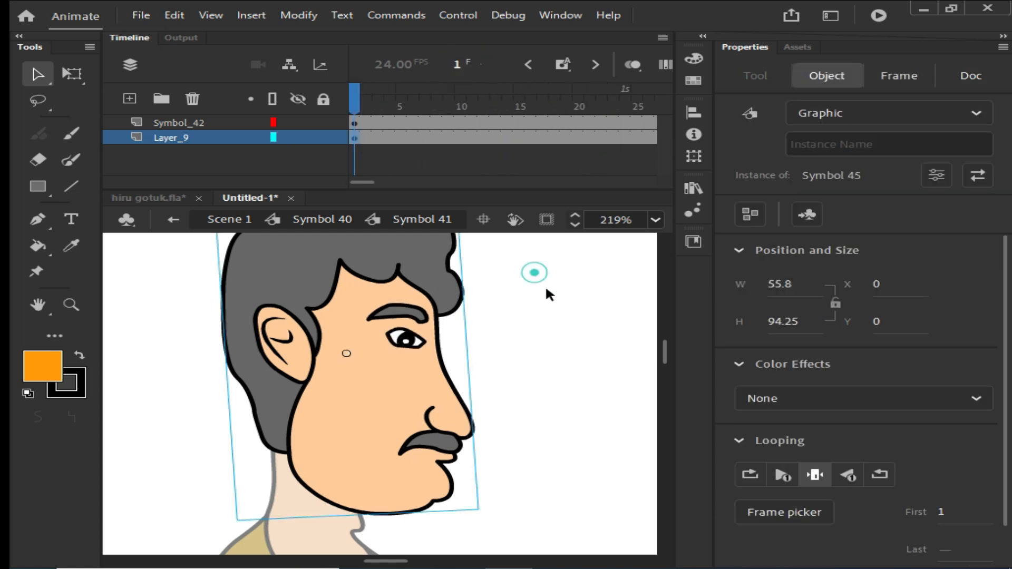
Leave the head symbol and return to editing Symbol 40 with the whole character in view.
click(327, 220)
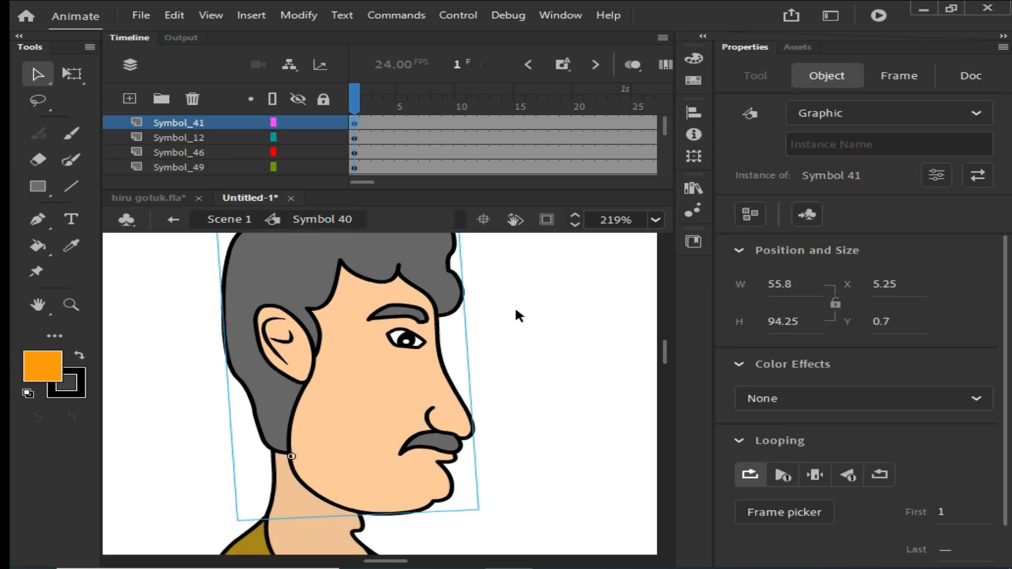
key(ctrl+minus)
key(ctrl+minus)
key(ctrl+minus)
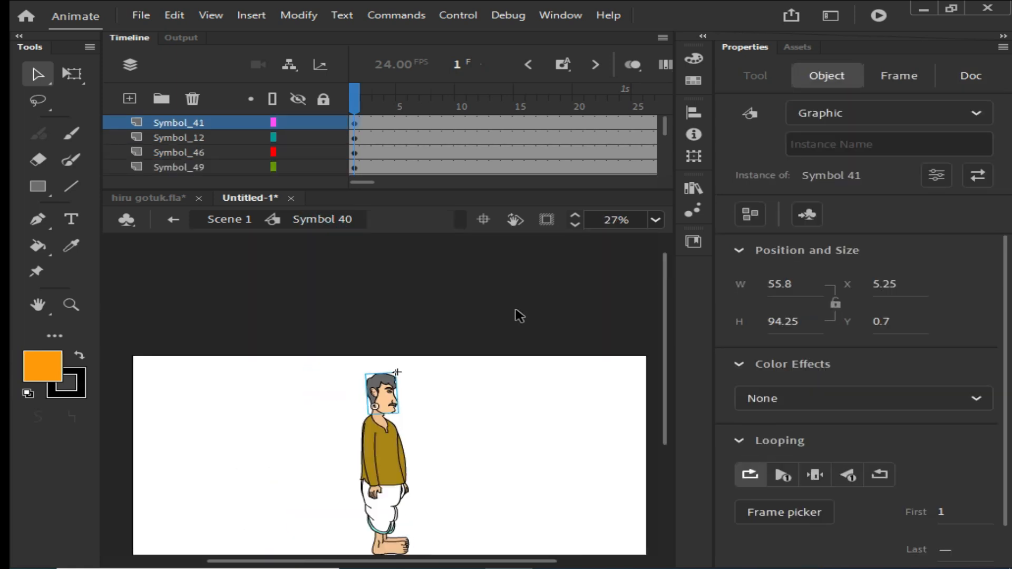
drag(496, 404, 492, 331)
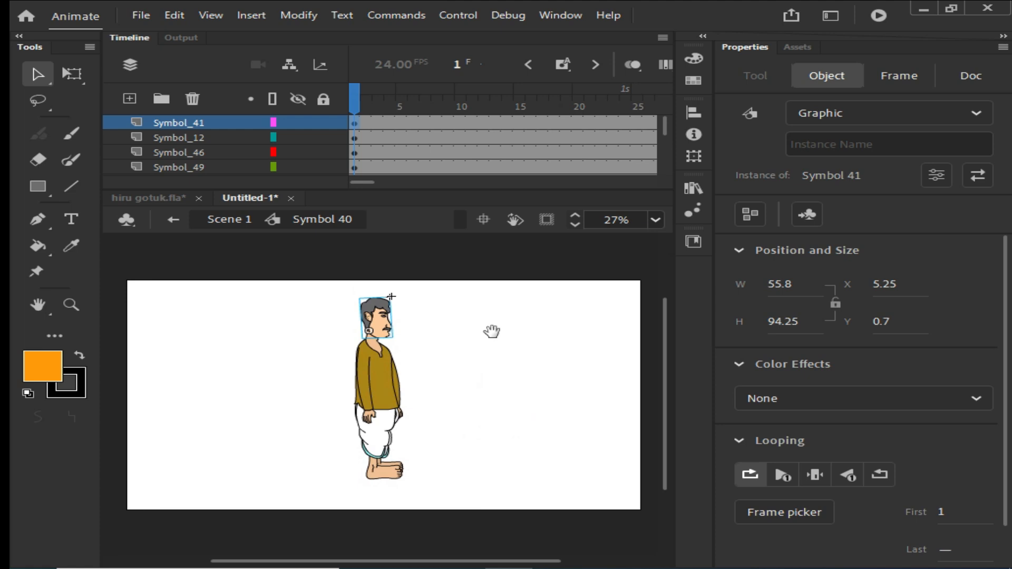
key(z)
drag(302, 281, 453, 506)
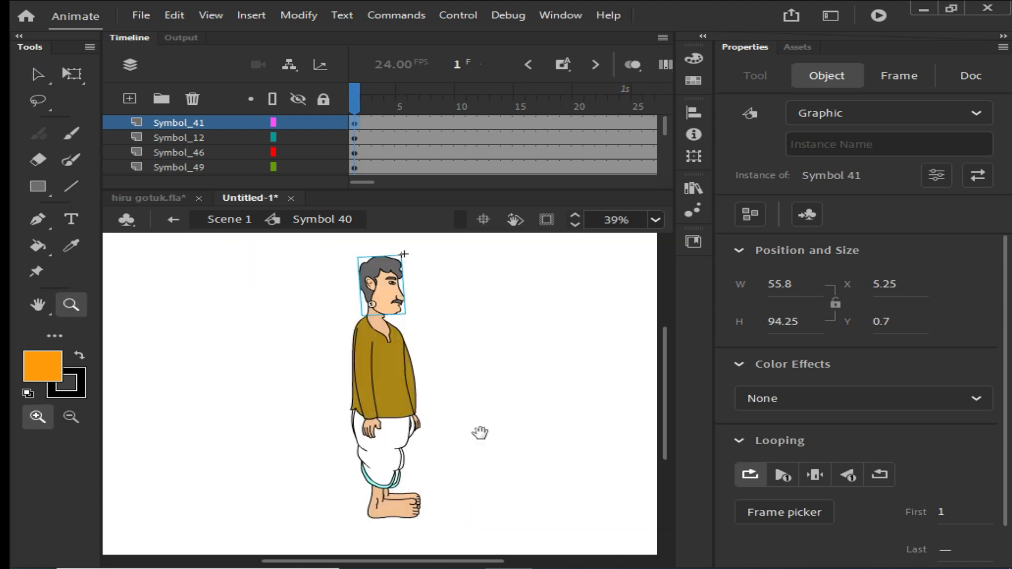
drag(478, 411, 462, 436)
Switch from the browser back to Animate and select the character's head with the Free Transform tool.
click(74, 72)
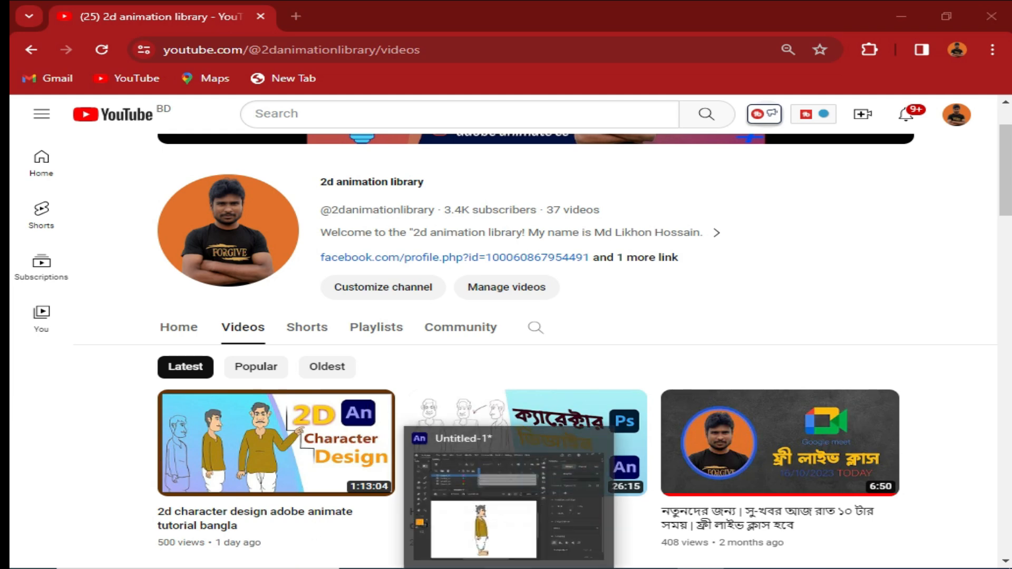
click(462, 429)
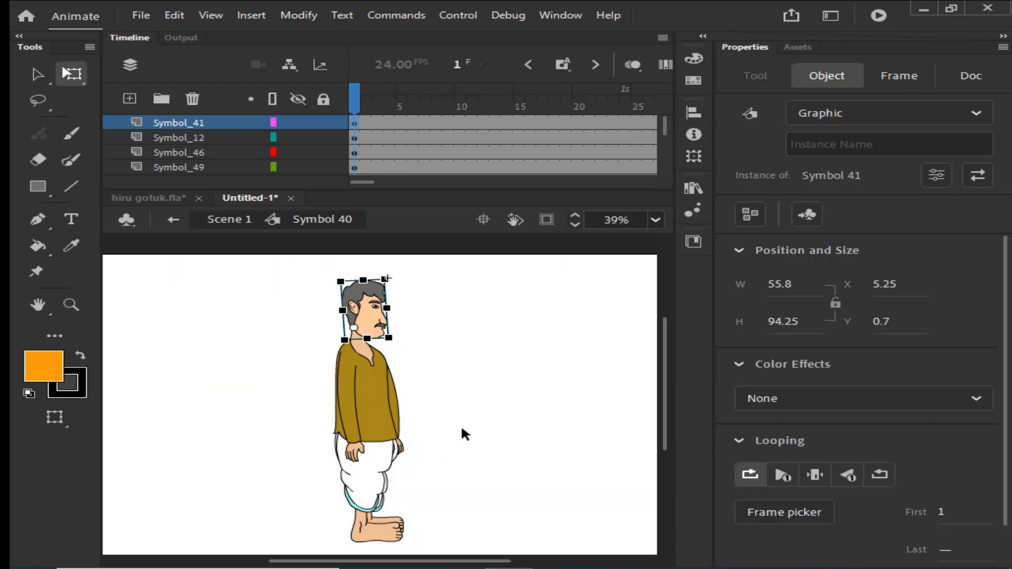
click(480, 384)
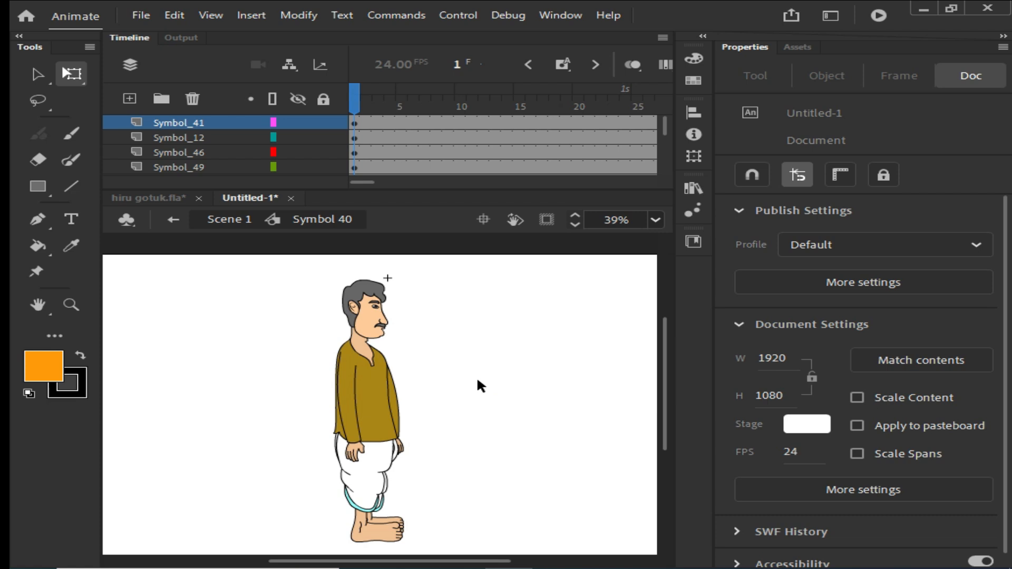
click(385, 329)
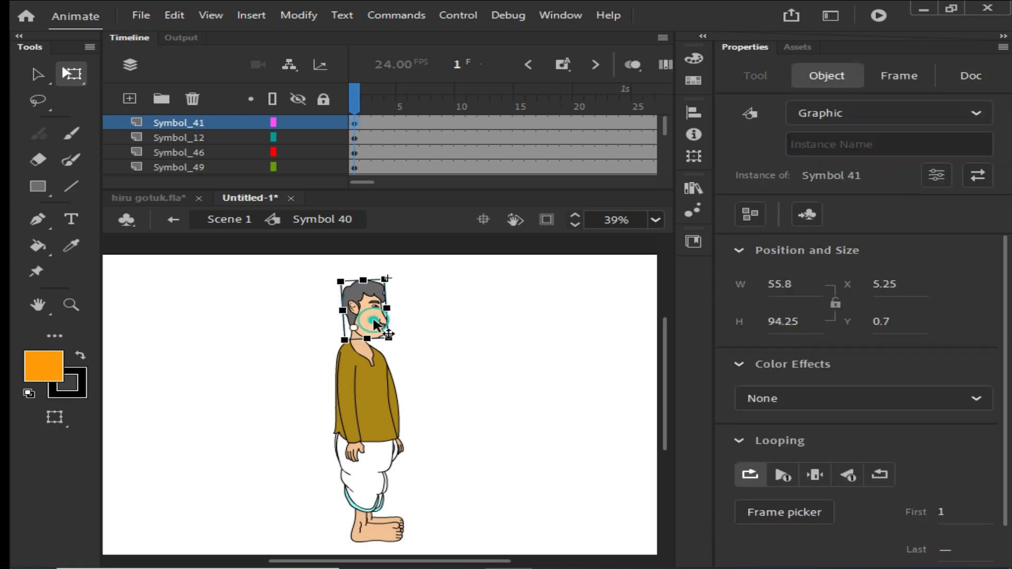
Examine up close where the head's transformation point sits at the back of the neck.
key(z)
drag(296, 286, 413, 374)
key(space)
drag(412, 339, 404, 365)
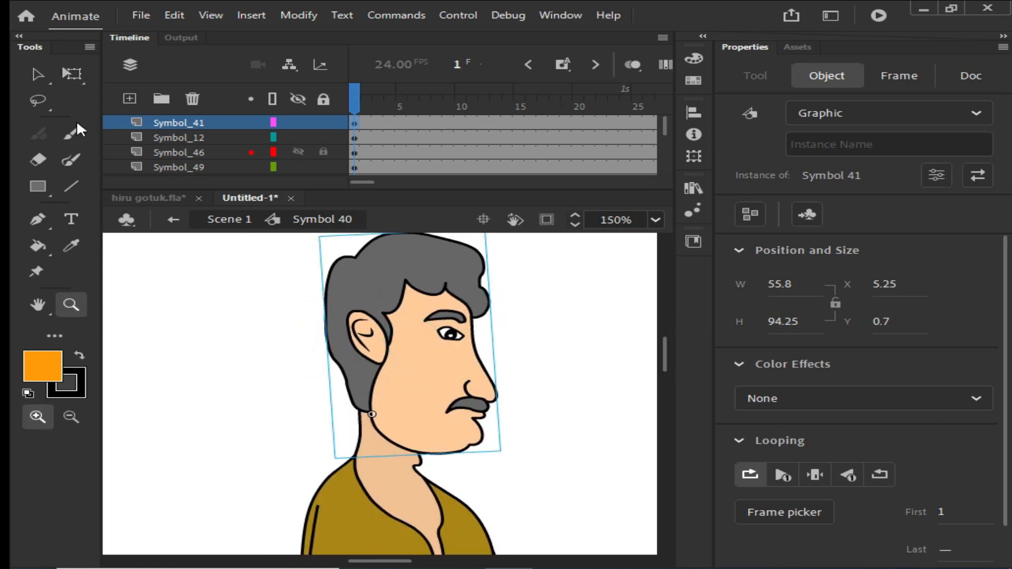
click(71, 73)
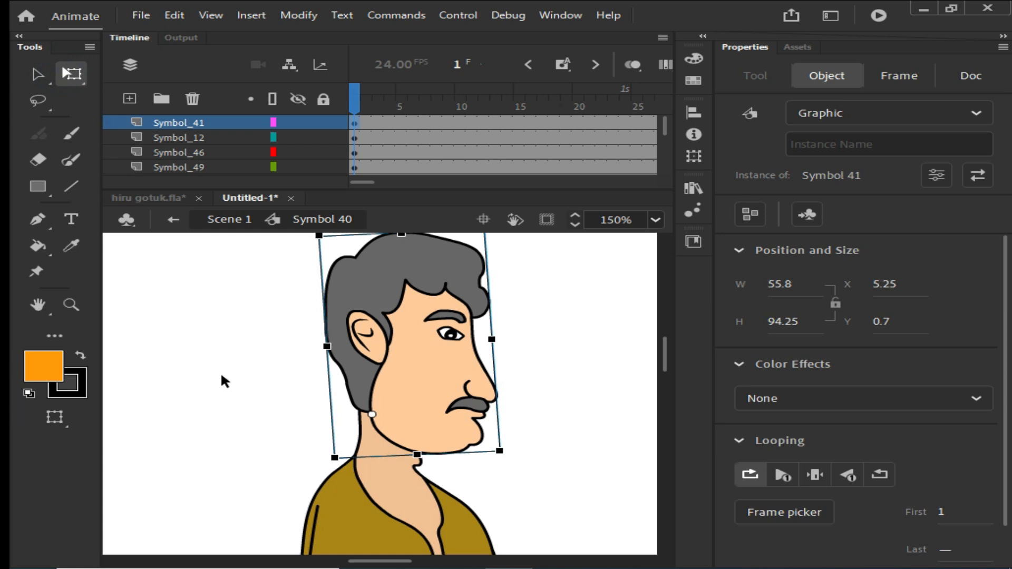
key(space)
drag(222, 378, 217, 404)
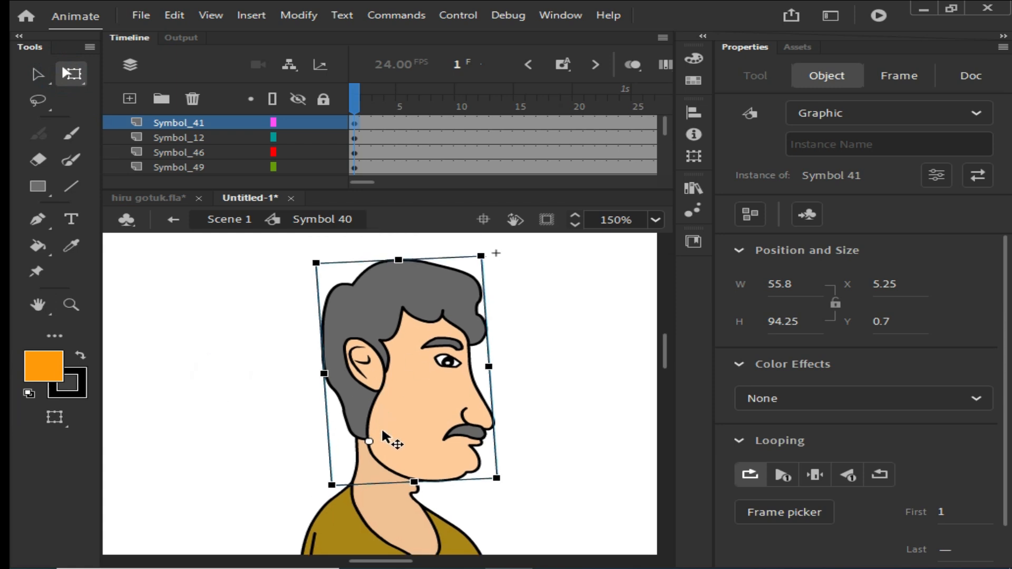
key(z)
drag(332, 414, 378, 453)
key(space)
key(q)
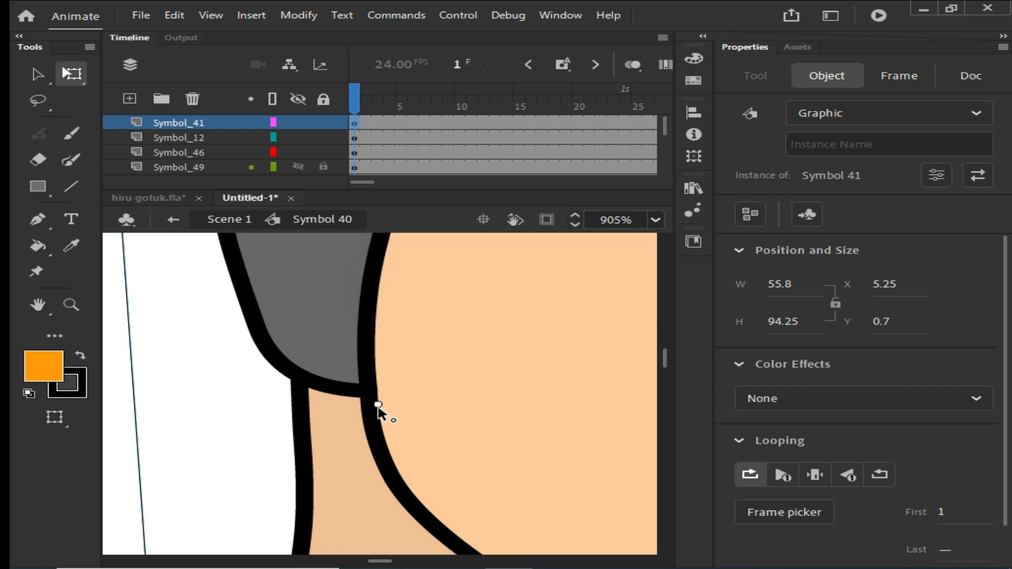
Rotate the head slightly clockwise about its neck pivot until its bounding box is nearly upright.
key(ctrl+minus)
key(ctrl+minus)
key(ctrl+minus)
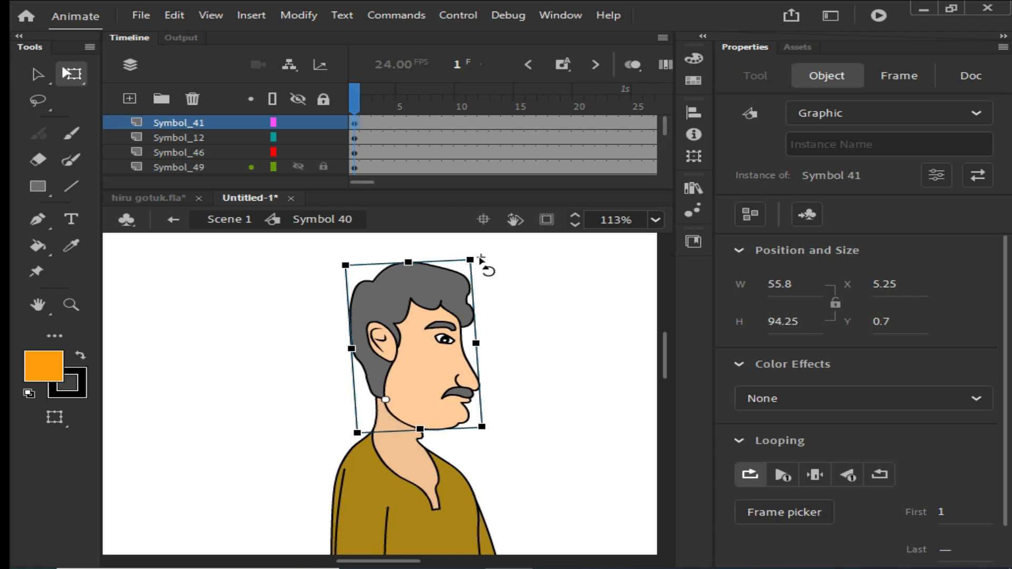
mouse_move(479, 260)
mouse_down()
mouse_move(516, 315)
mouse_move(509, 284)
mouse_move(480, 270)
mouse_up()
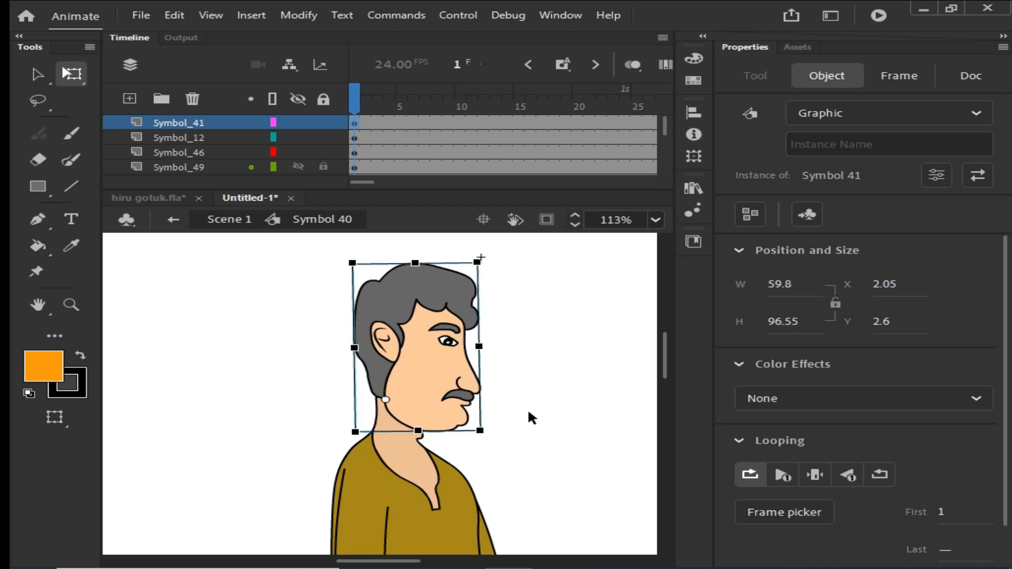
key(ctrl+minus)
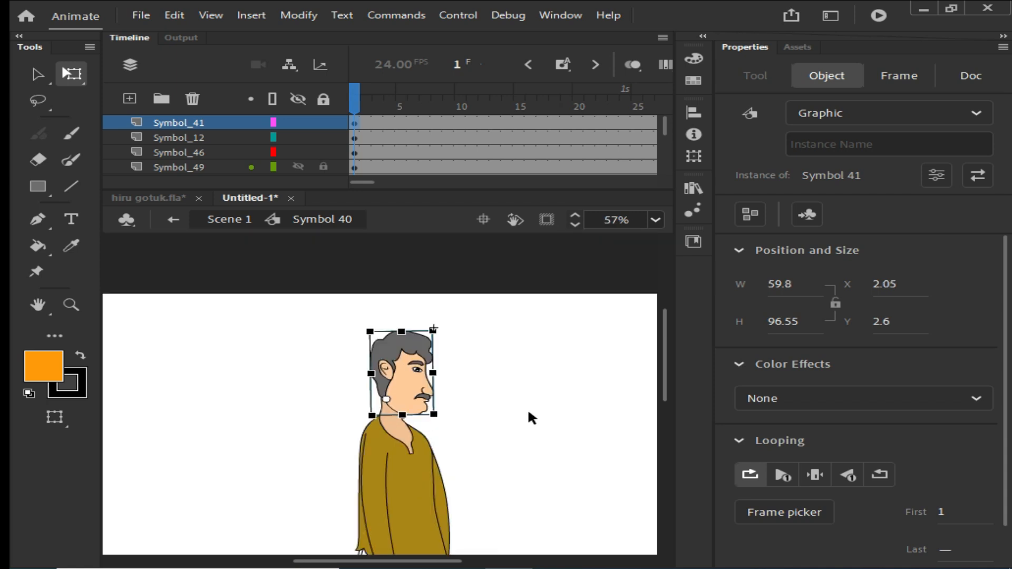
click(528, 411)
drag(527, 439, 514, 383)
Inspect the transformation points of the head, both arms, torso and hip piece with Free Transform.
click(387, 312)
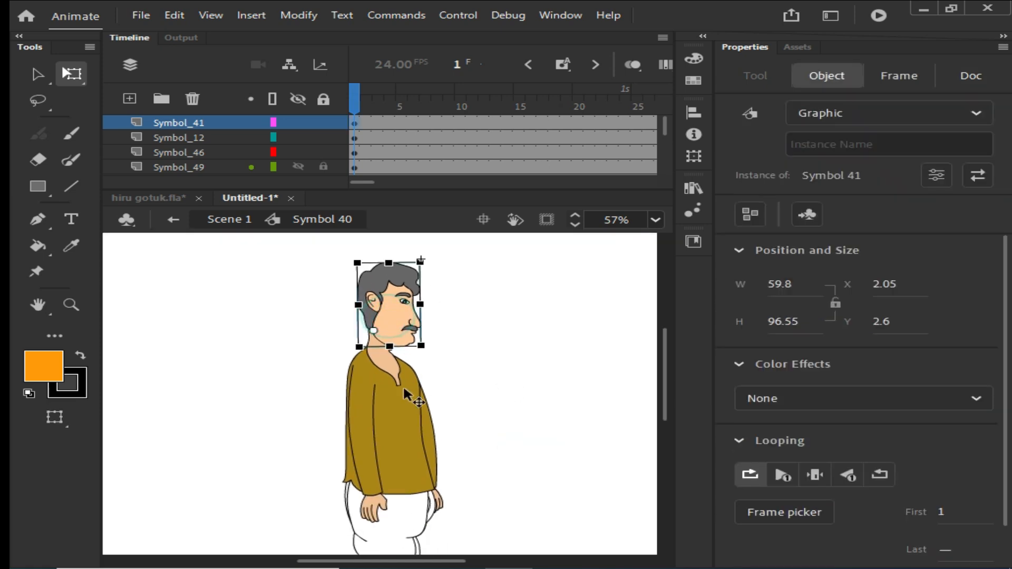
click(488, 382)
click(359, 428)
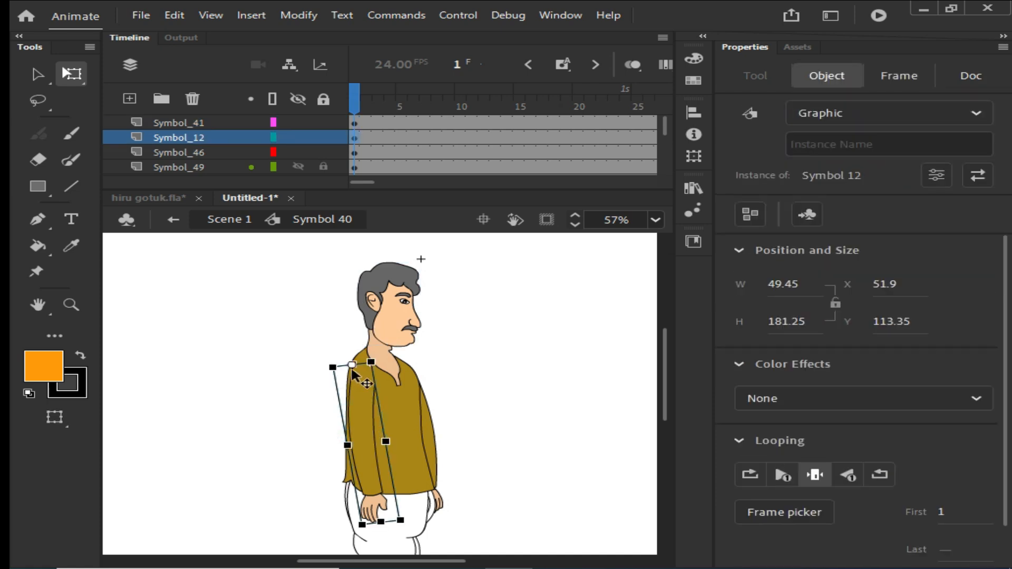
click(436, 442)
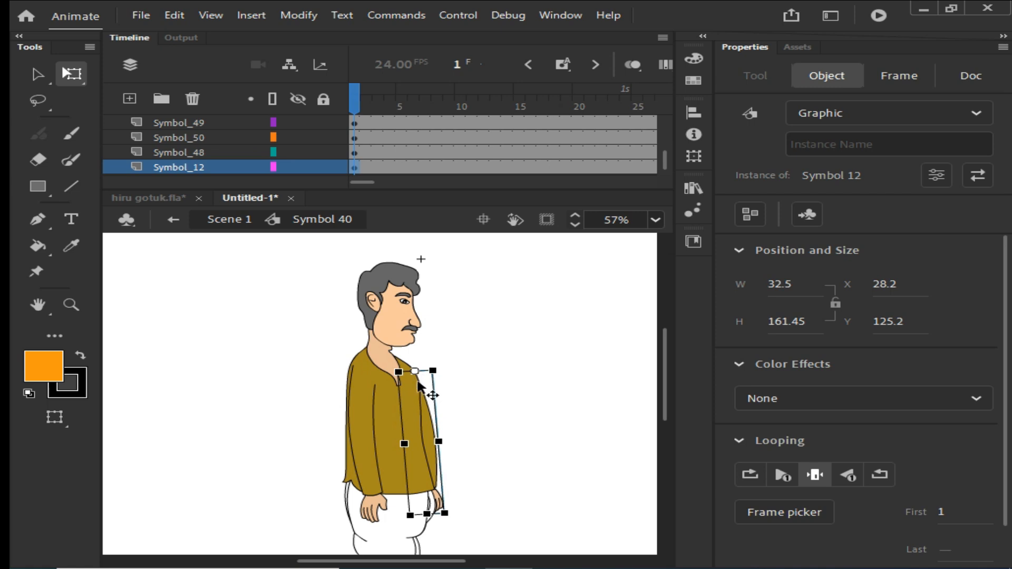
click(483, 429)
scroll(508, 438, down, 2)
click(396, 420)
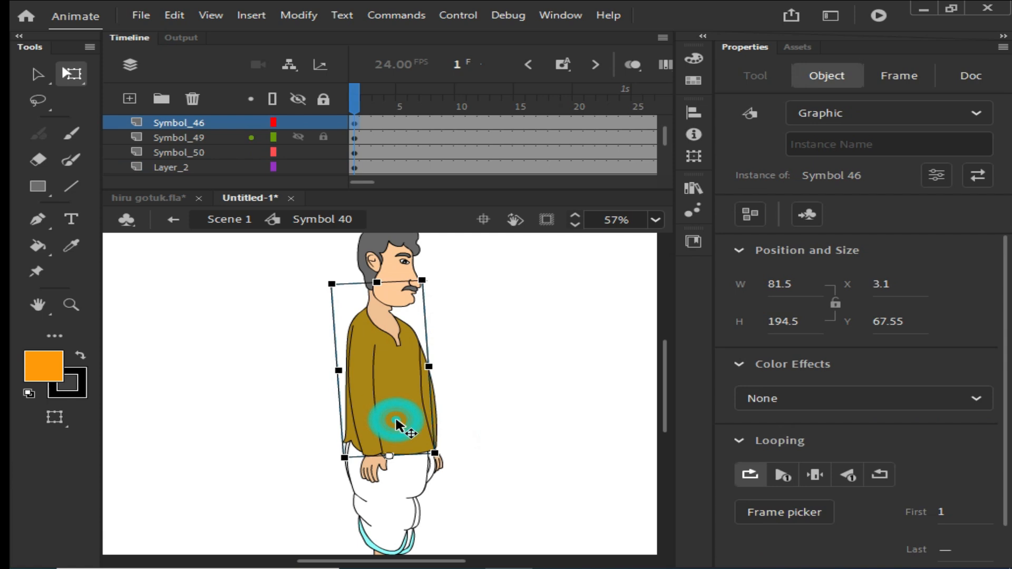
scroll(516, 457, down, 3)
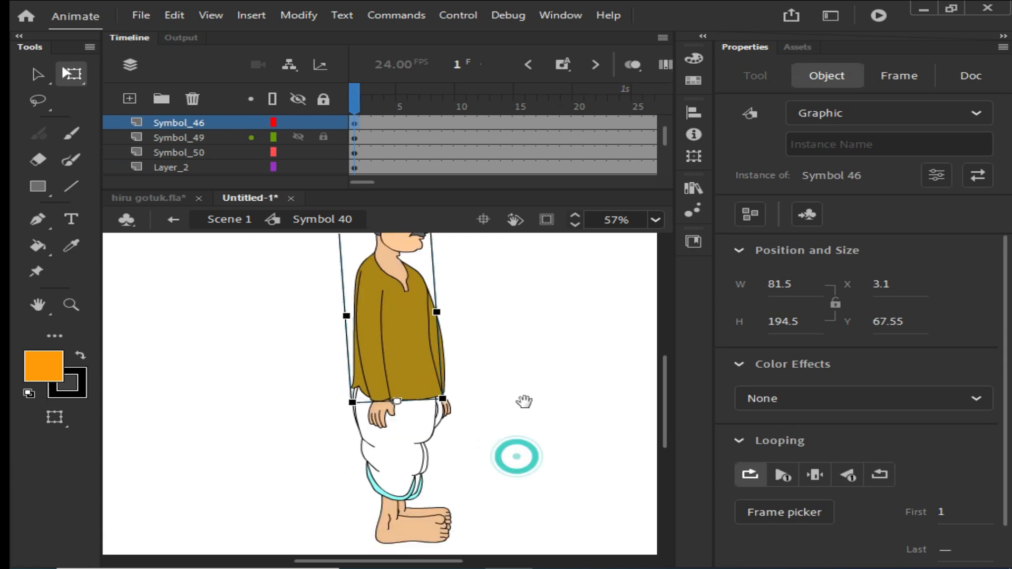
click(414, 431)
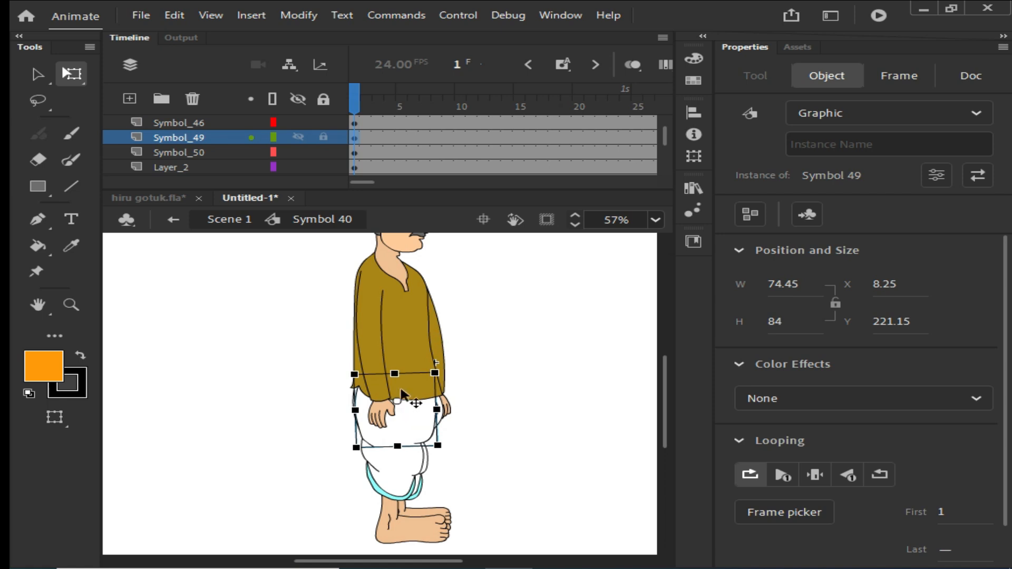
Hide the hip layer Symbol_49, select the near arm and switch to the Selection tool.
click(299, 138)
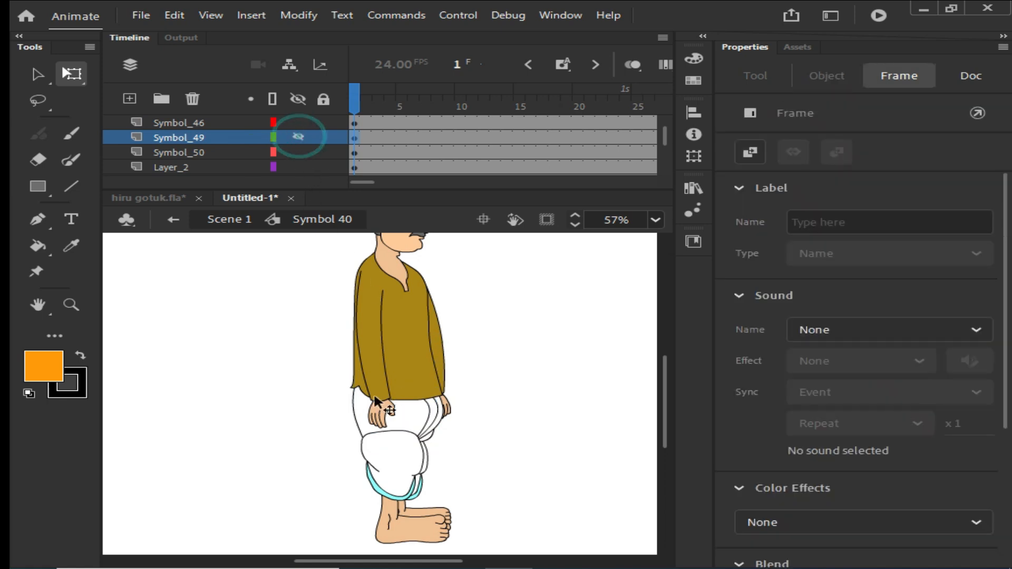
click(397, 416)
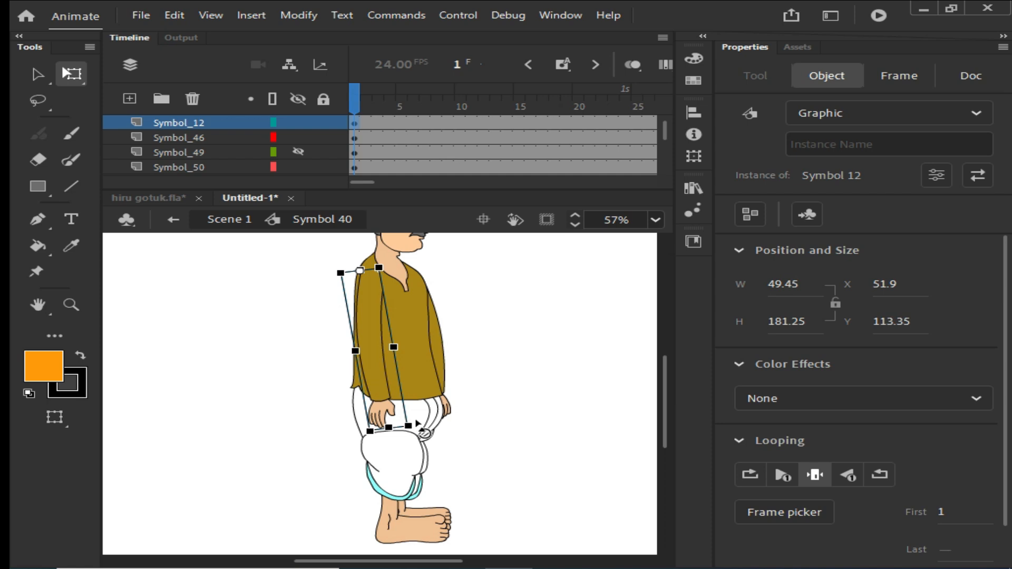
key(v)
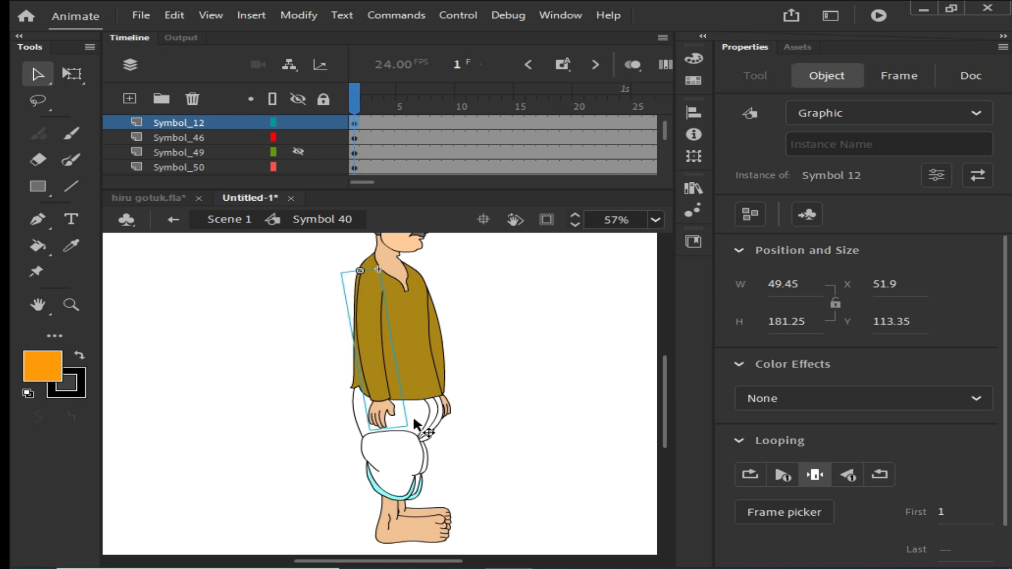
Hide the far Symbol_49 hip layer and the Layer_2 cloth fold to examine the parts behind the near hip piece.
click(407, 415)
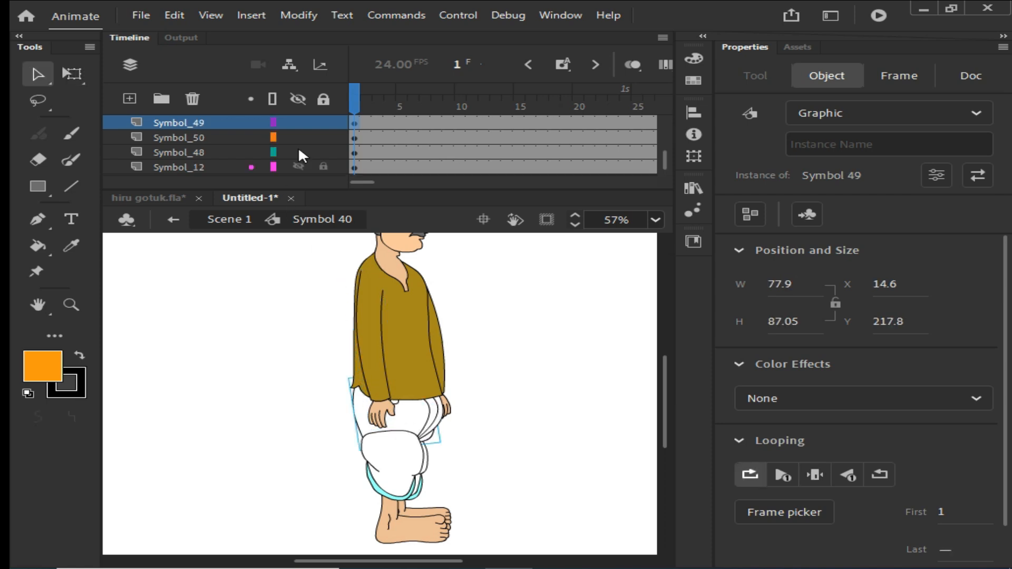
click(303, 122)
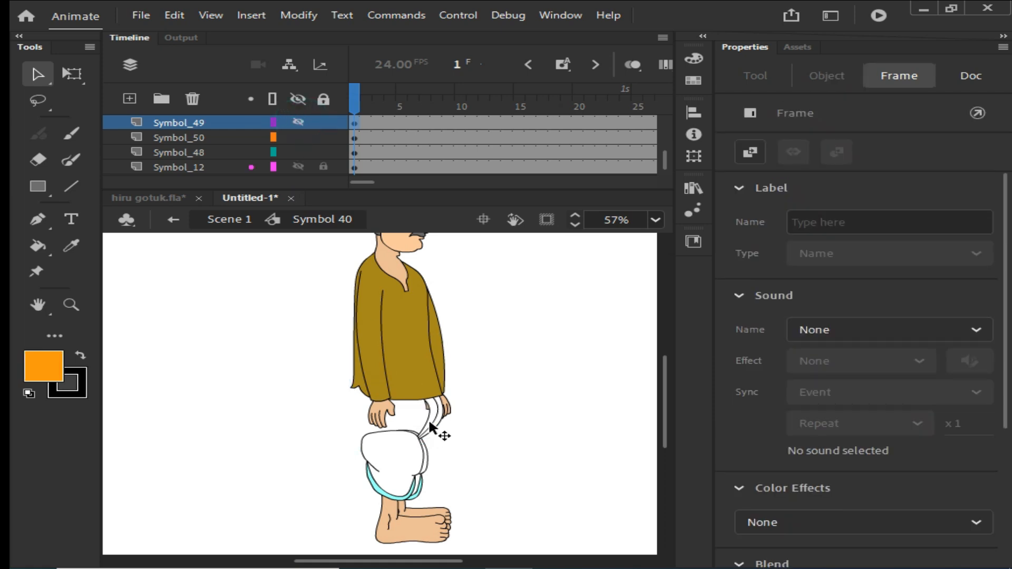
click(429, 425)
drag(430, 424, 488, 448)
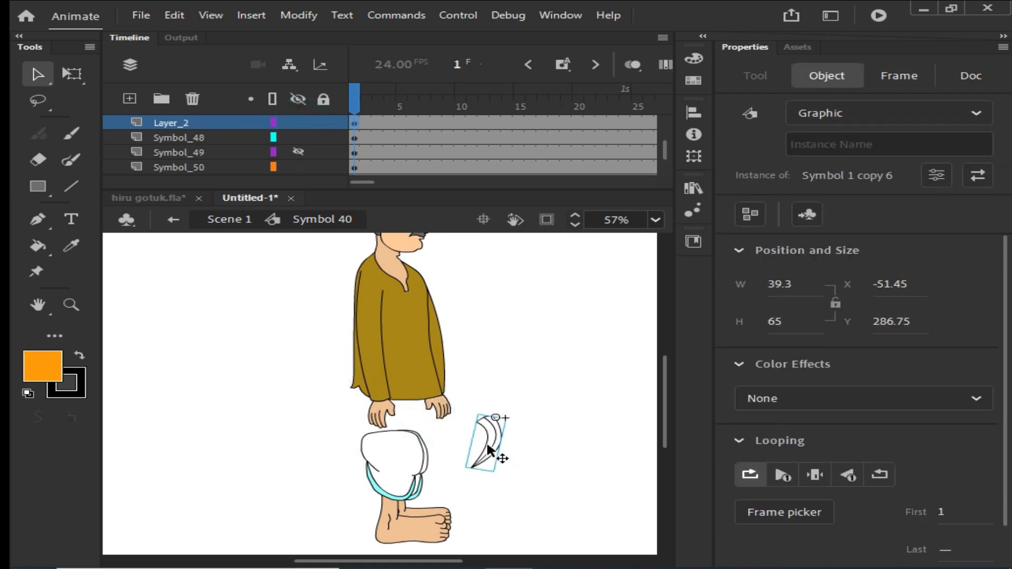
key(ctrl+z)
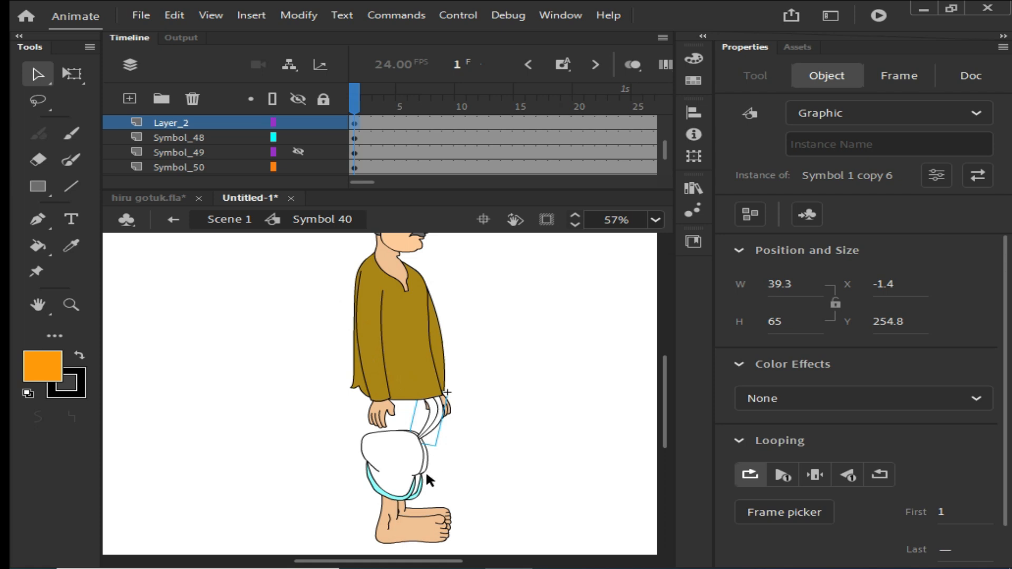
click(297, 121)
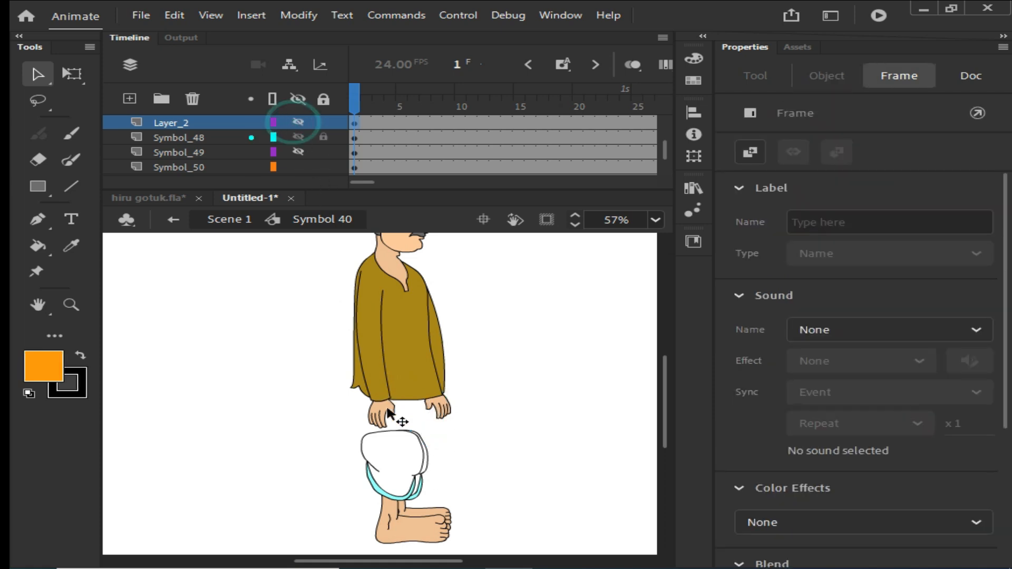
Check the near and far Symbol_50 lower-leg pieces, and restore the visibility of all layers.
click(390, 463)
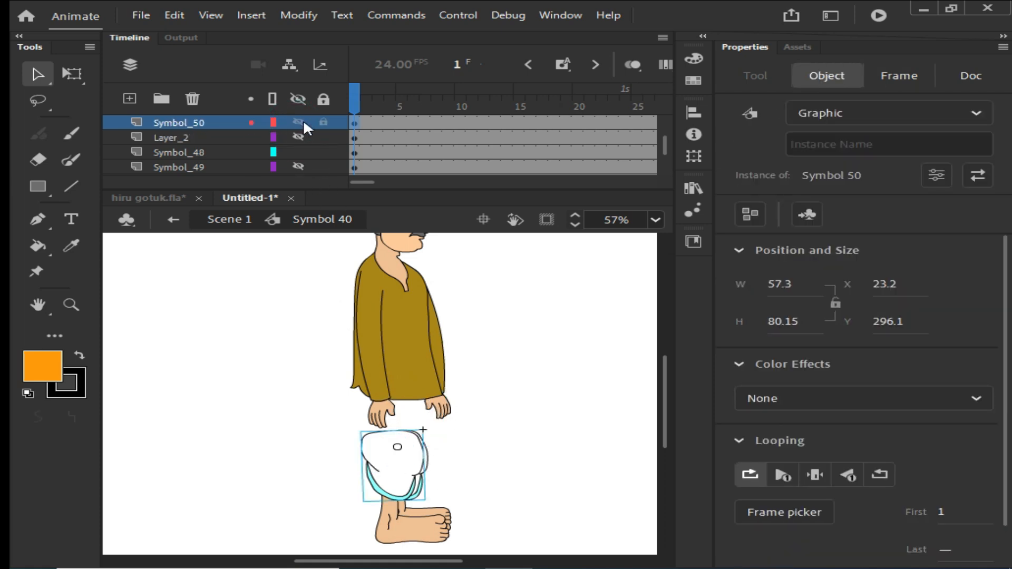
click(298, 119)
click(395, 454)
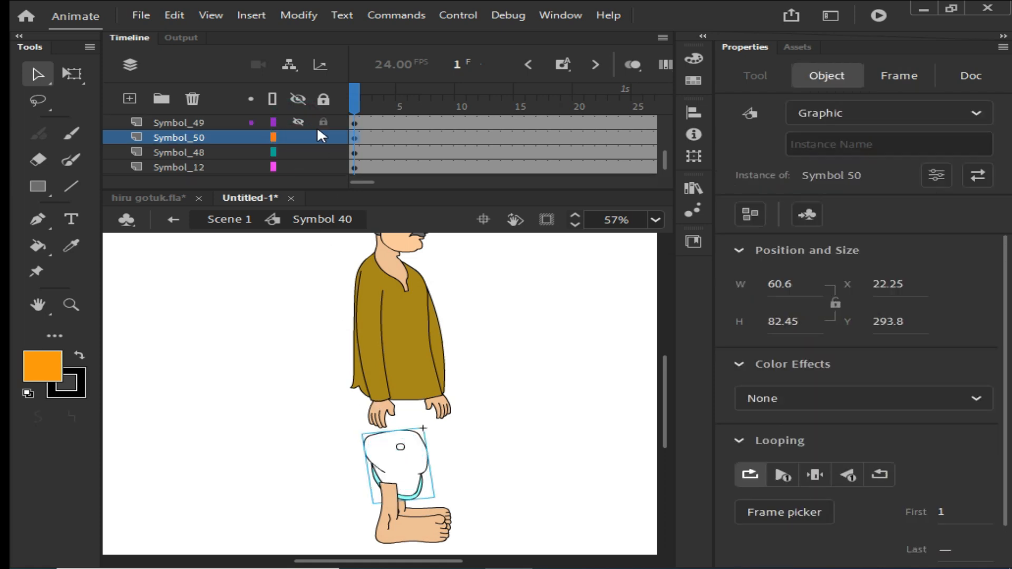
click(298, 98)
click(297, 121)
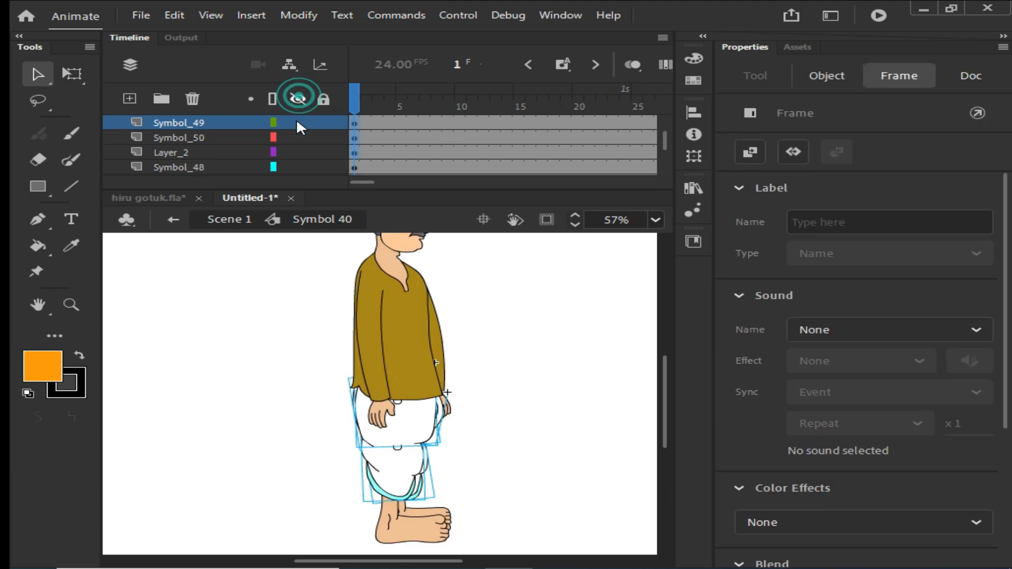
click(501, 427)
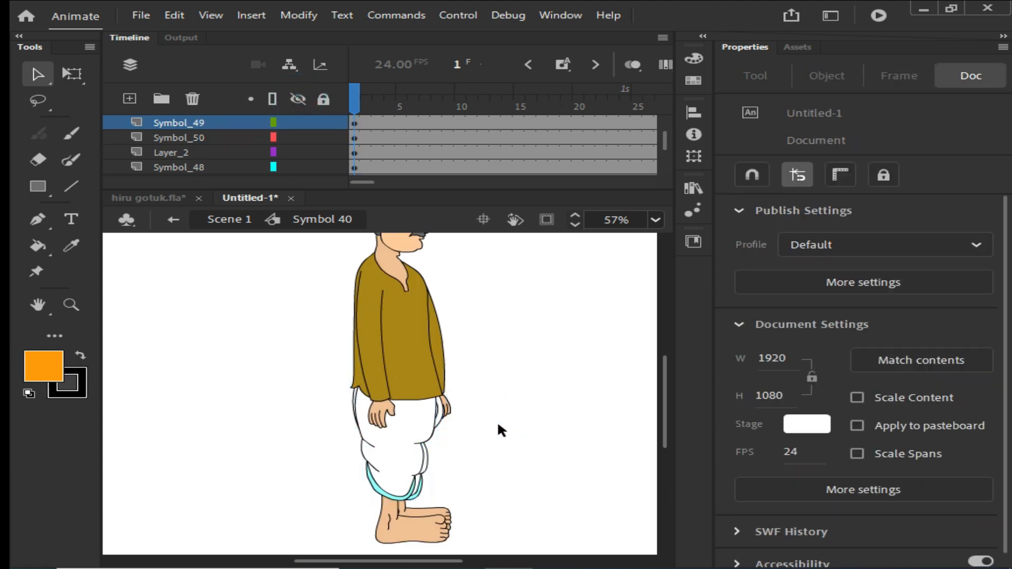
Select all of the character's parts and distribute them to separate layers.
key(ctrl+minus)
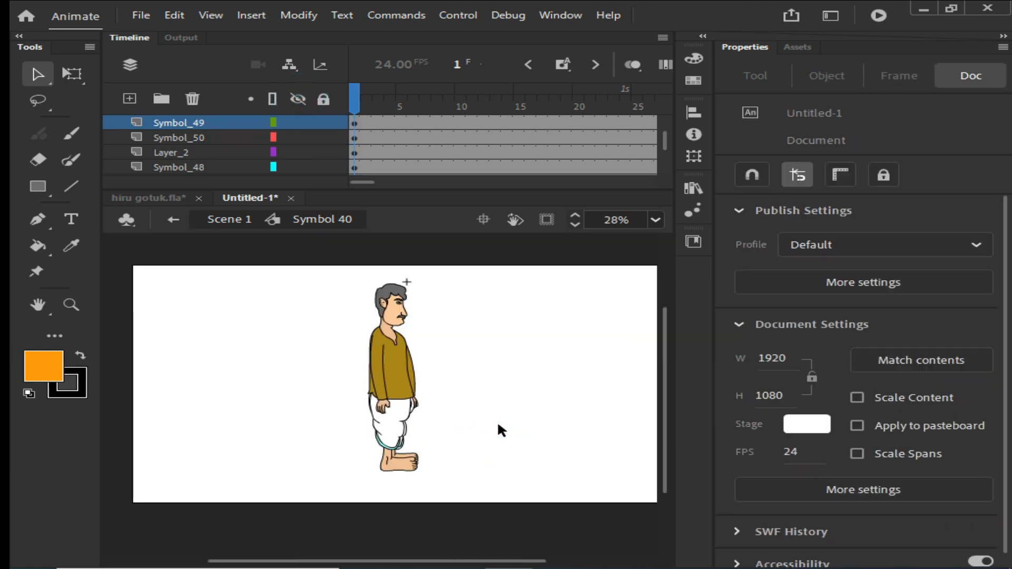
drag(332, 268, 474, 514)
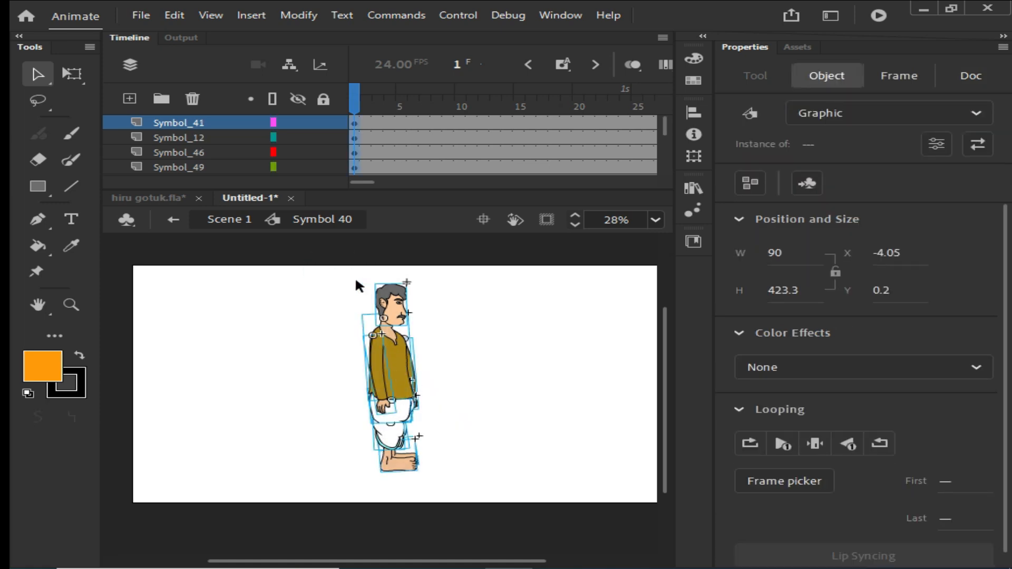
drag(333, 271, 459, 476)
right_click(391, 360)
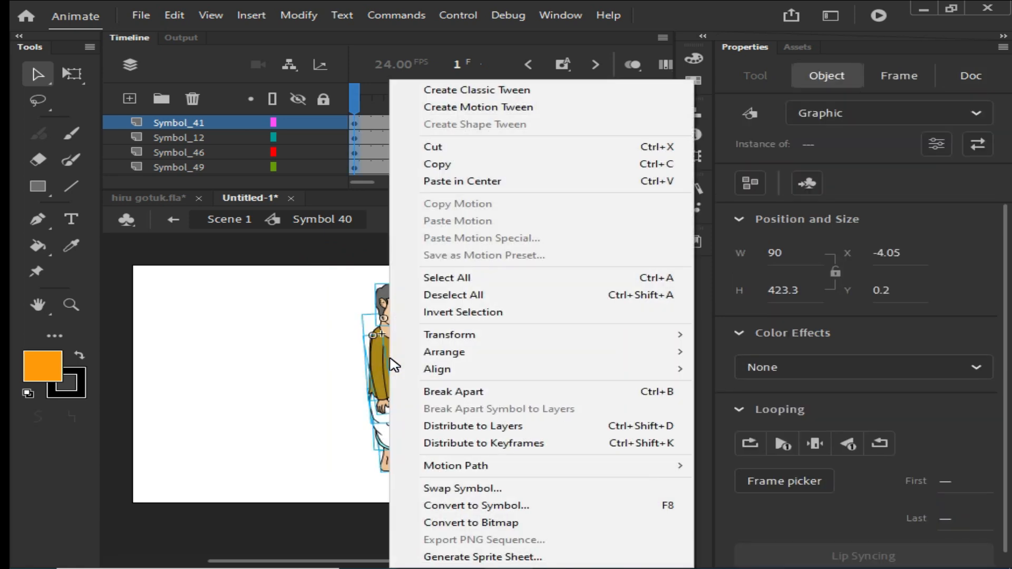
click(472, 434)
click(486, 365)
drag(448, 348, 427, 352)
click(370, 310)
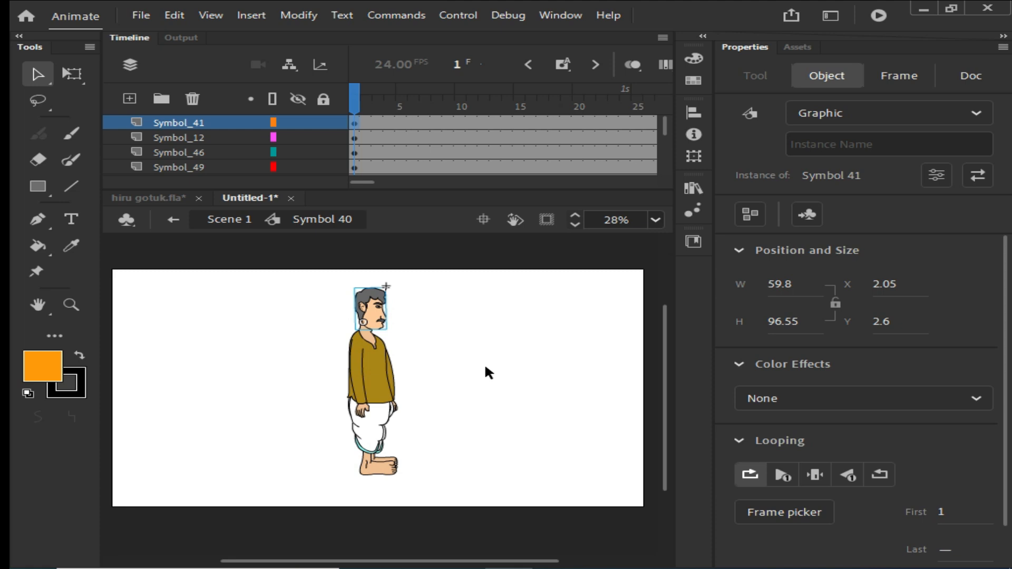
click(457, 362)
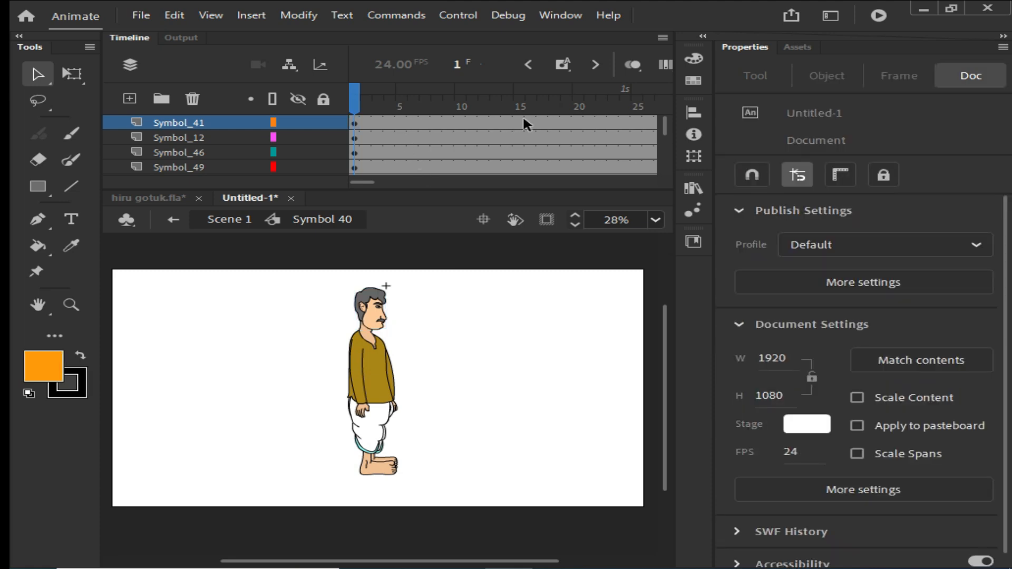
Shorten the timeline of all layers by removing every frame after frame 25.
click(458, 66)
key(Return)
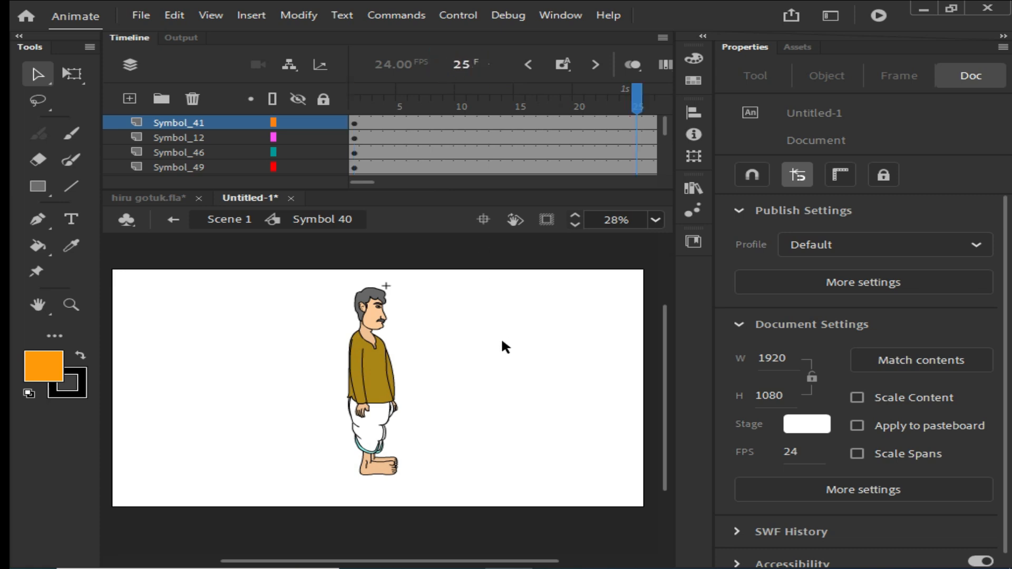
scroll(562, 146, right, 3)
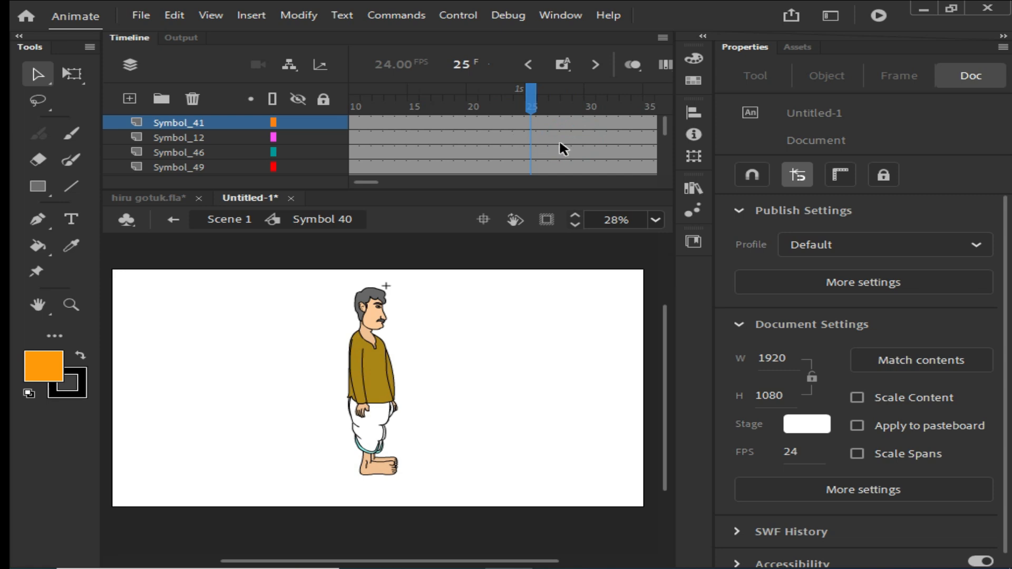
scroll(560, 143, right, 1)
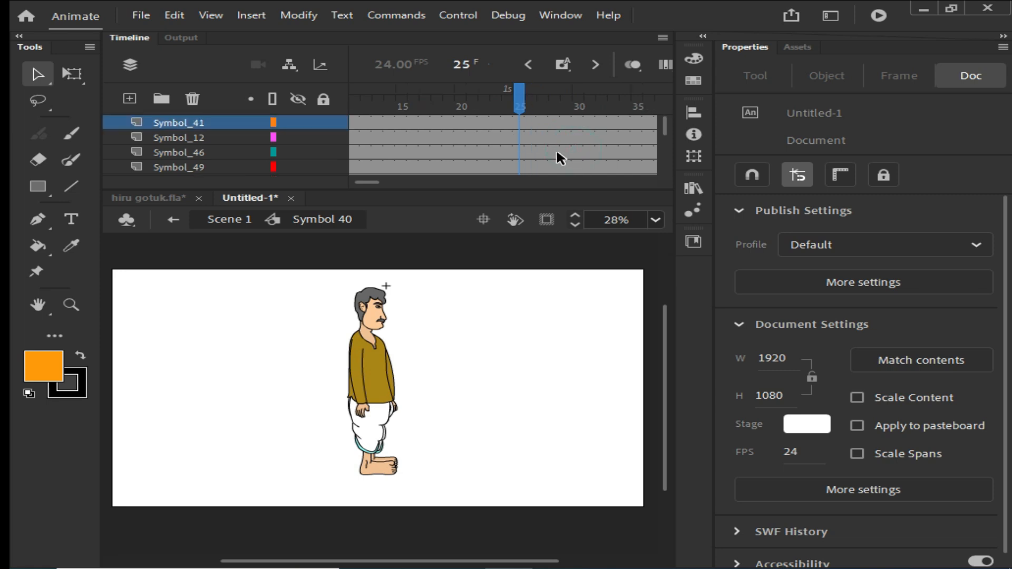
scroll(556, 148, down, 1)
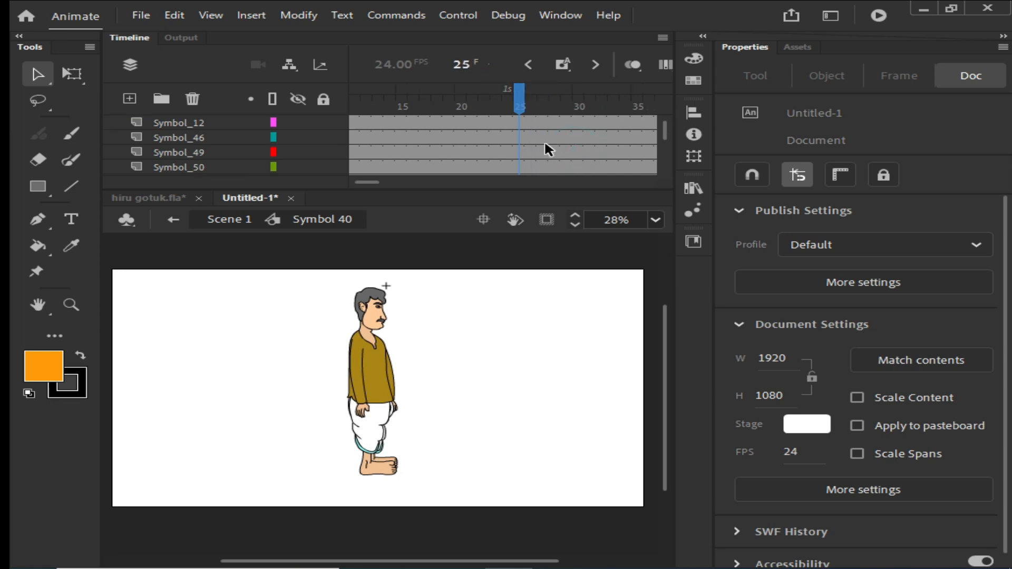
scroll(547, 148, up, 1)
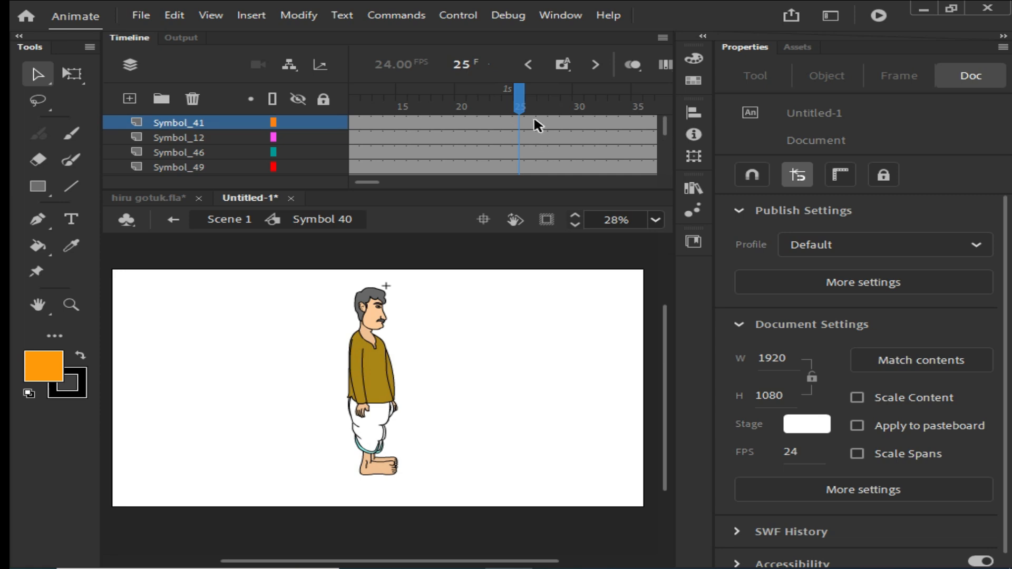
drag(534, 120, 560, 242)
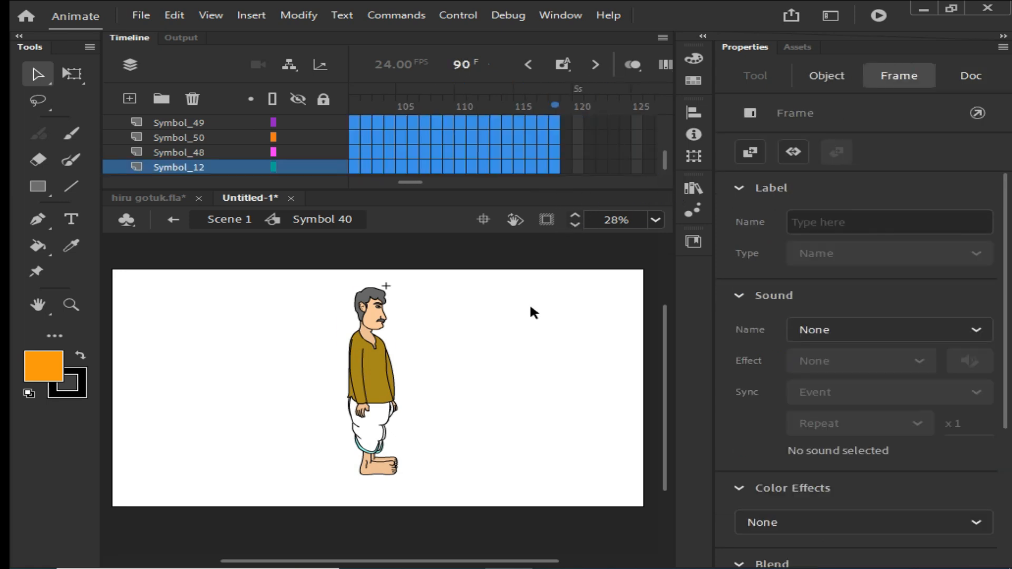
click(525, 349)
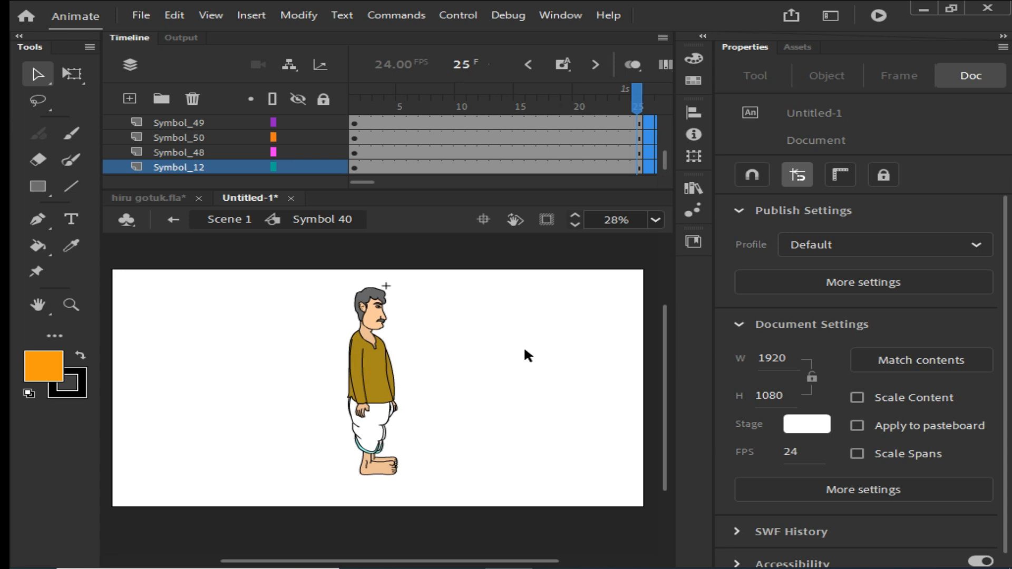
click(530, 350)
At frame 1, select the near leg's thigh, shin and foot together and place their shared transformation point at the hip.
drag(637, 97, 344, 141)
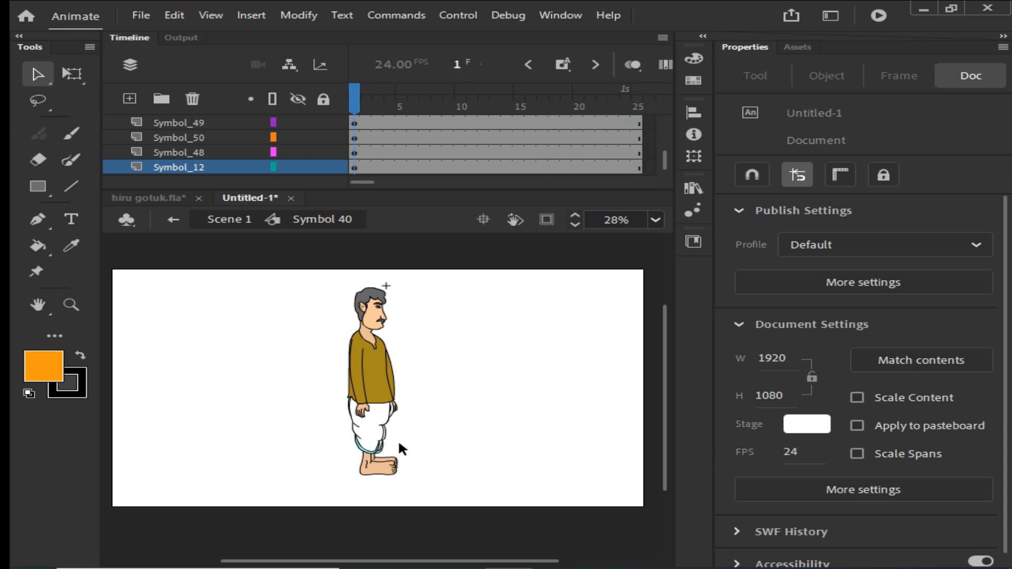
key(z)
drag(249, 323, 454, 504)
drag(410, 376, 368, 417)
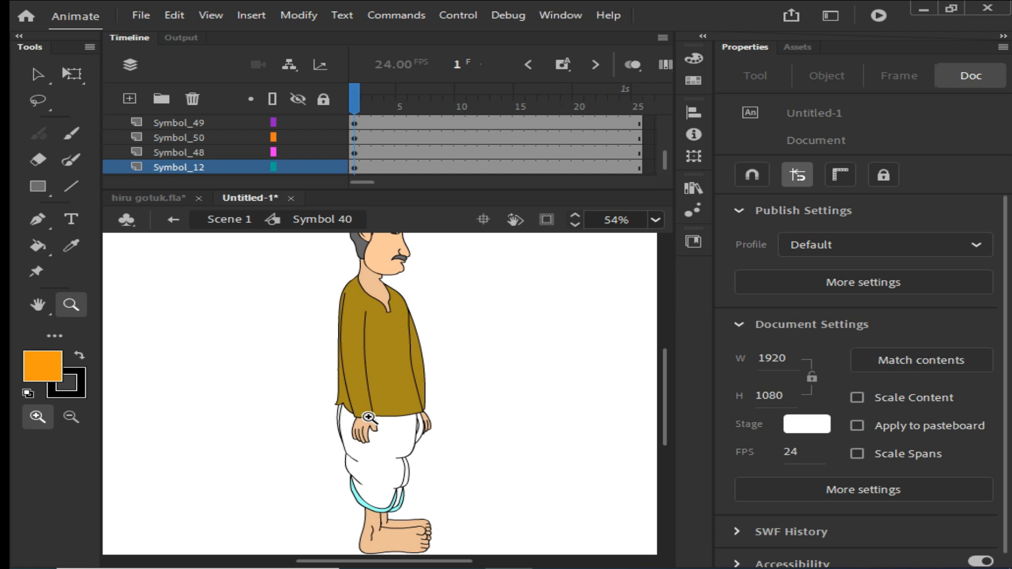
key(v)
click(465, 419)
click(390, 436)
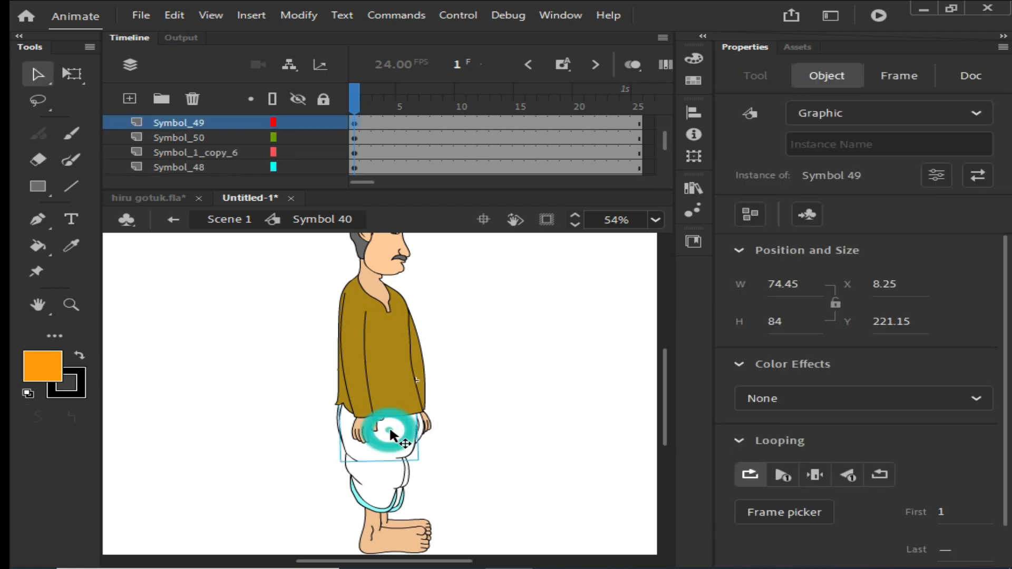
shift+click(380, 475)
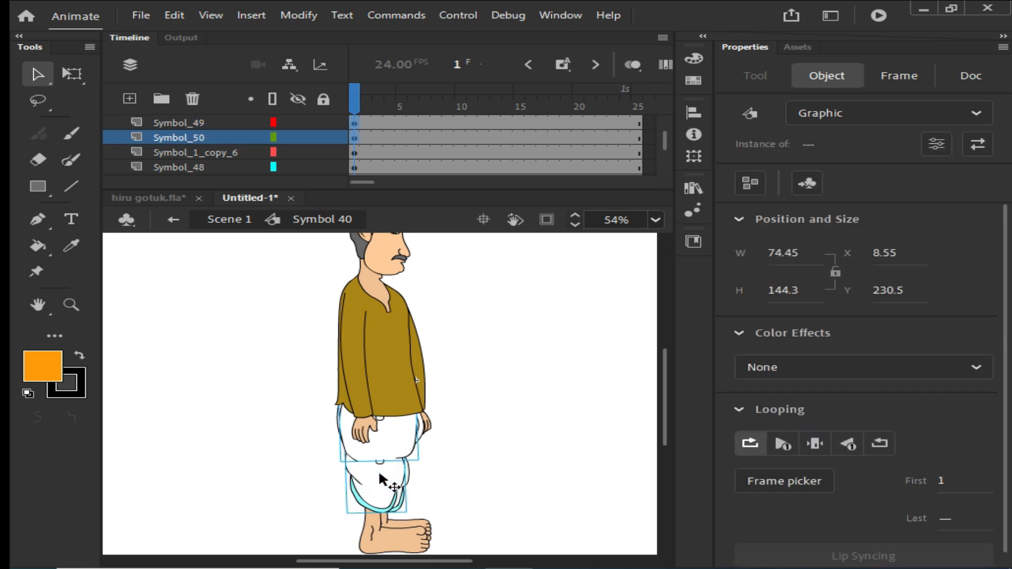
shift+click(379, 552)
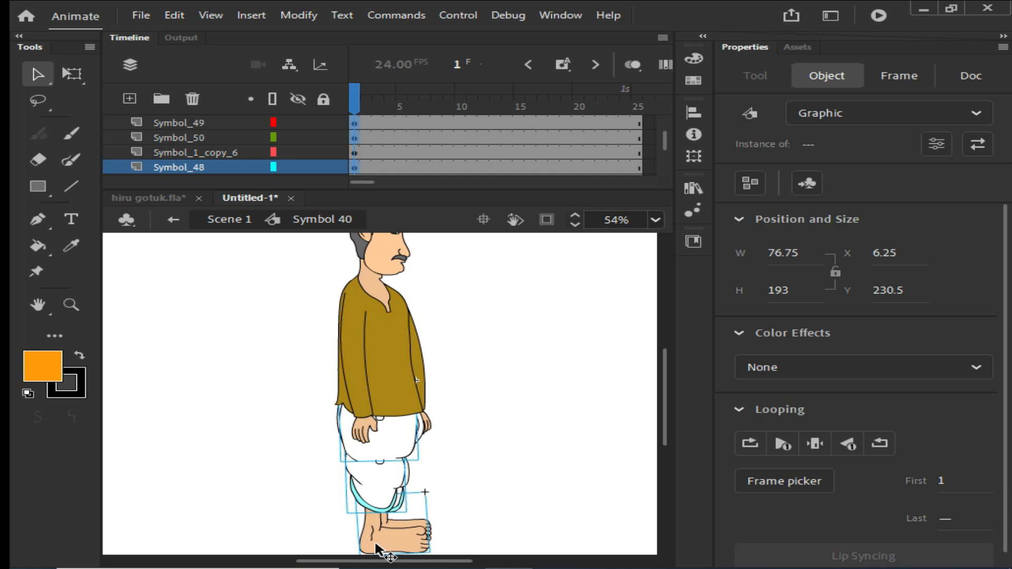
key(q)
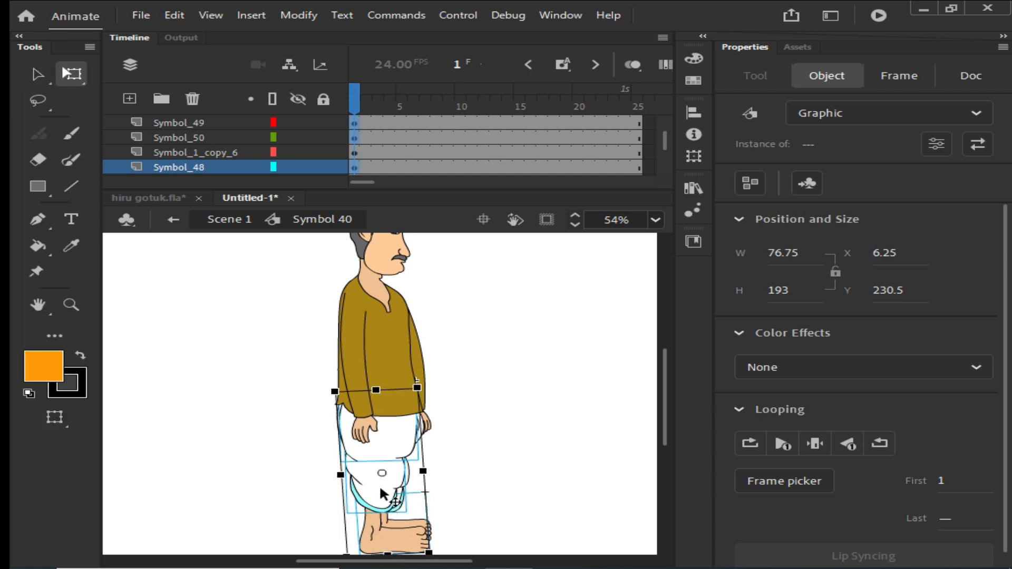
drag(382, 474, 379, 416)
Rotate the selected near leg slightly backward about the hip and deselect it.
drag(471, 488, 463, 445)
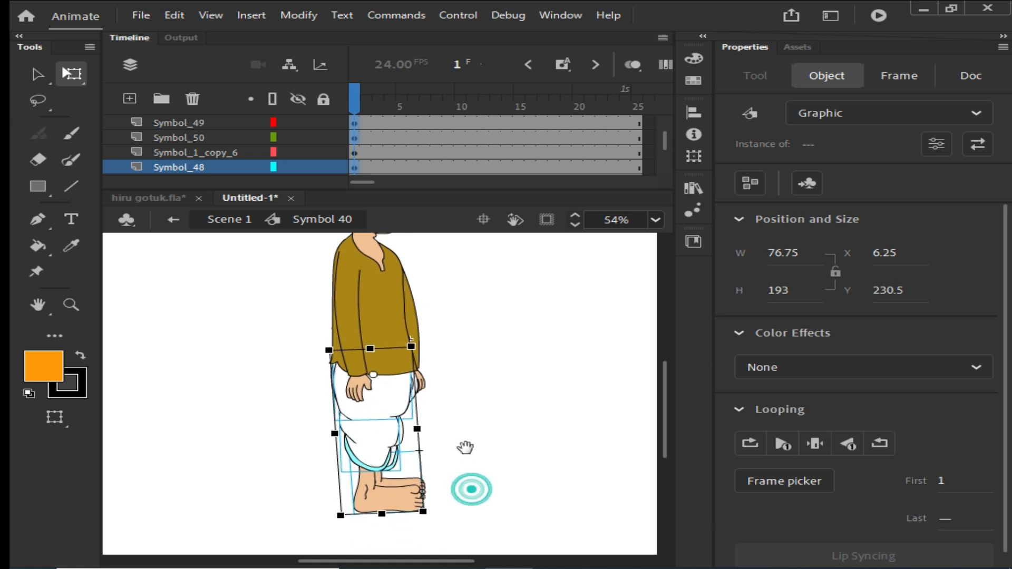
drag(429, 515, 405, 523)
click(459, 442)
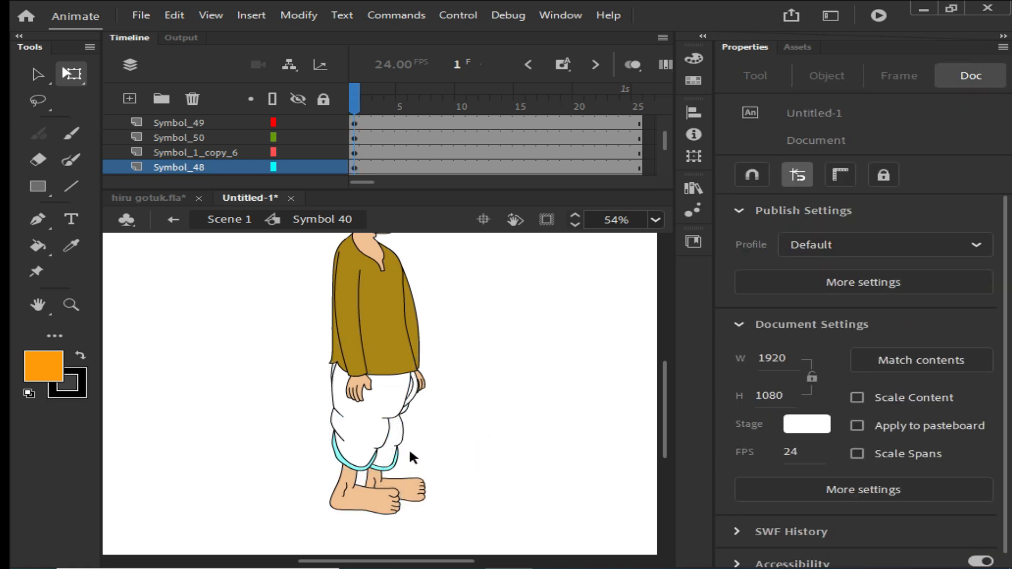
Hide the near thigh layer Symbol_49 and rotate the far leg's thigh, shin and foot together forward about the hip.
click(379, 389)
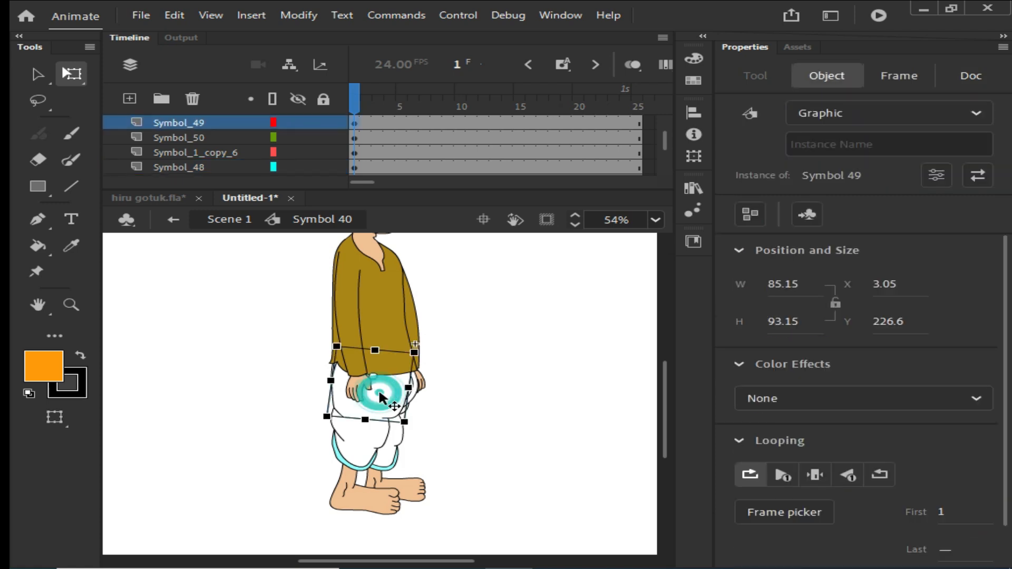
click(296, 122)
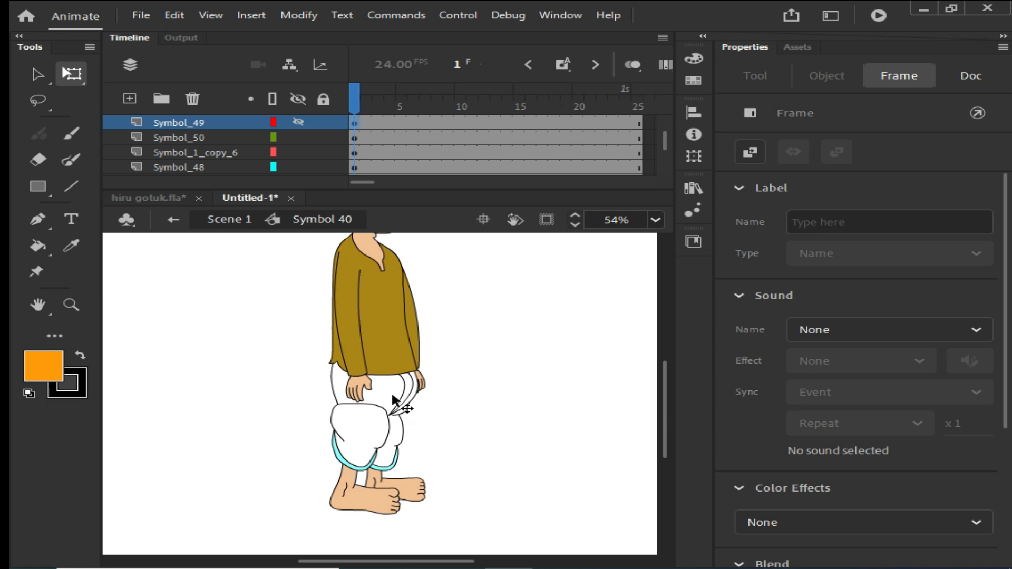
key(ctrl+z)
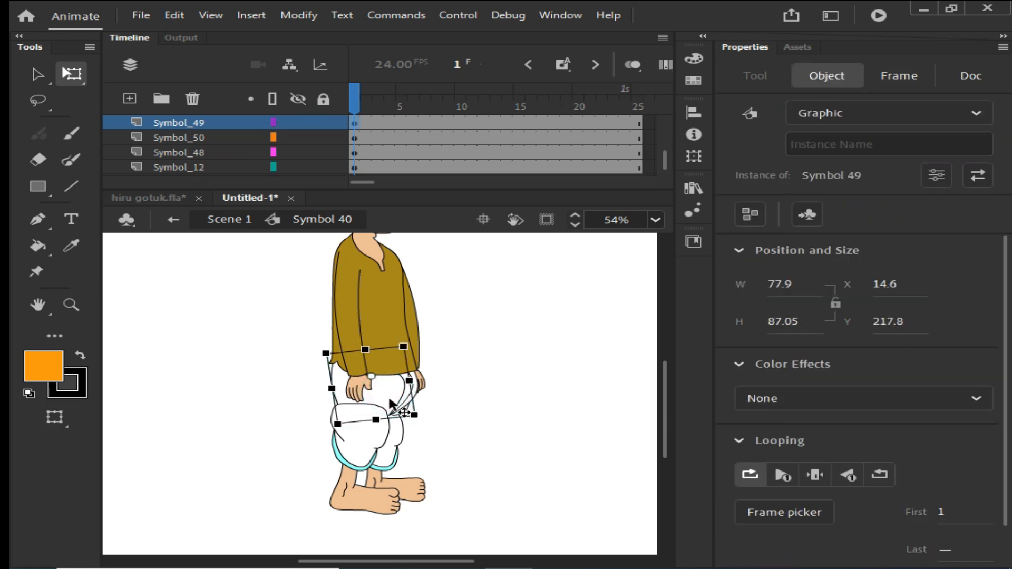
click(396, 448)
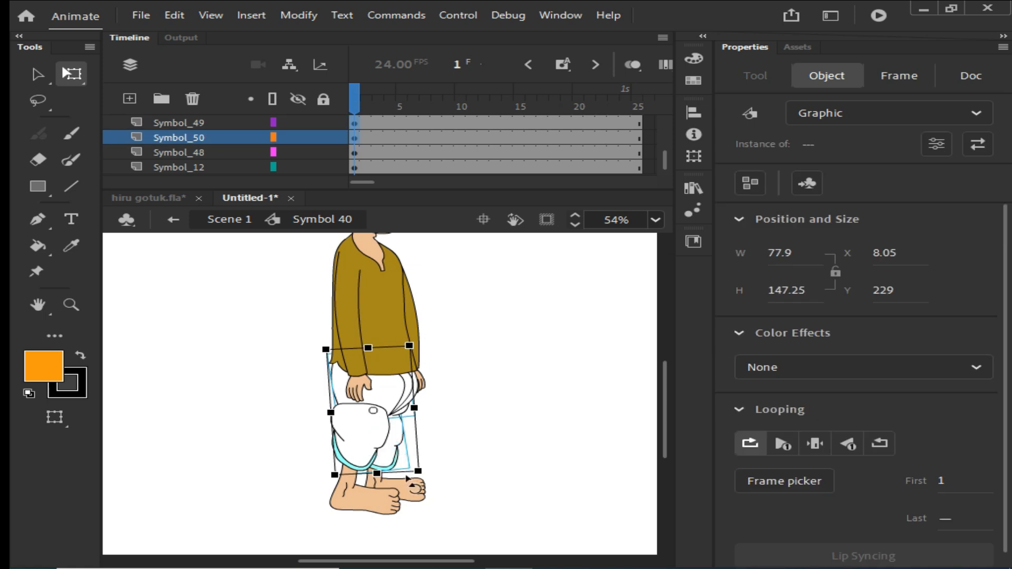
click(415, 504)
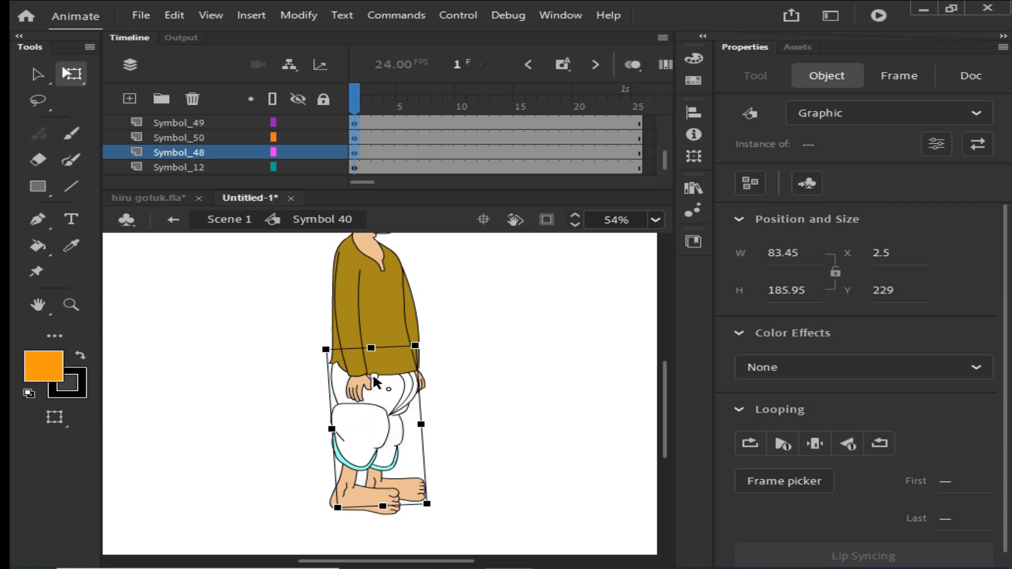
drag(435, 514, 470, 499)
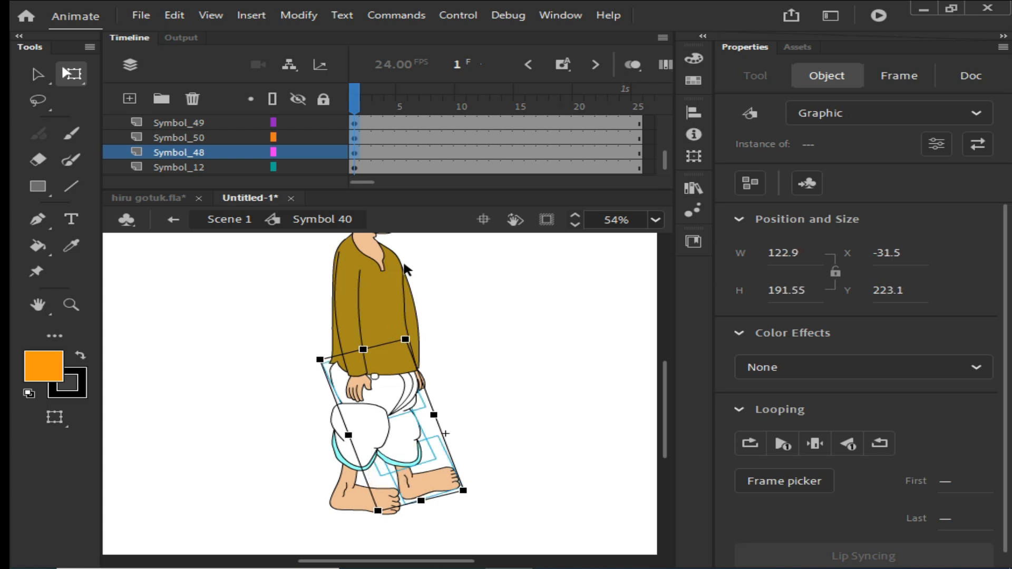
Make all hidden layers visible again, including the near thigh, and deselect the leg parts.
click(298, 100)
click(299, 99)
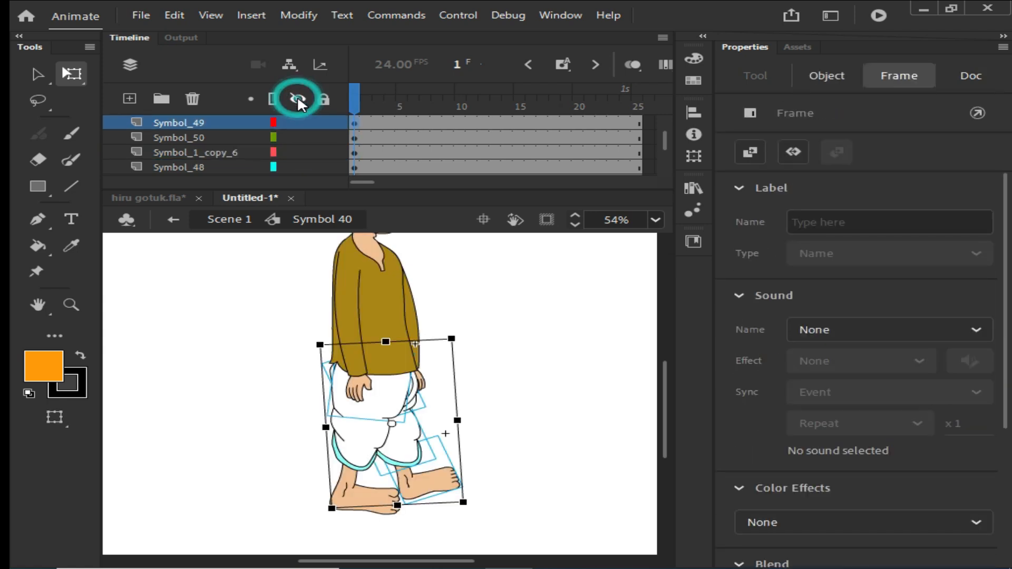
click(492, 311)
Rotate the cloth fold Symbol 1 copy 6 at the front of the hip slightly forward and deselect it.
drag(479, 333, 468, 374)
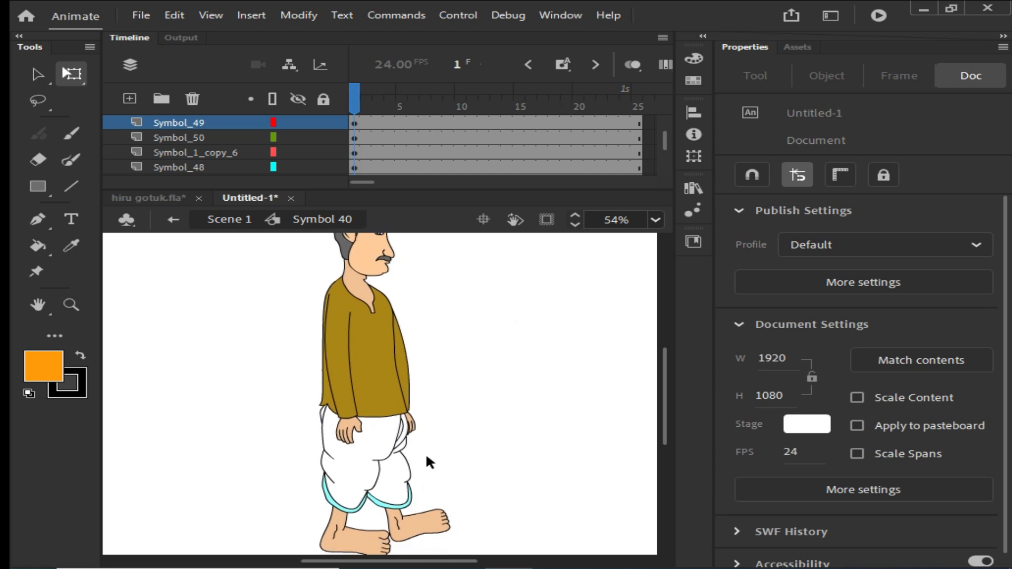
key(z)
drag(255, 362, 498, 488)
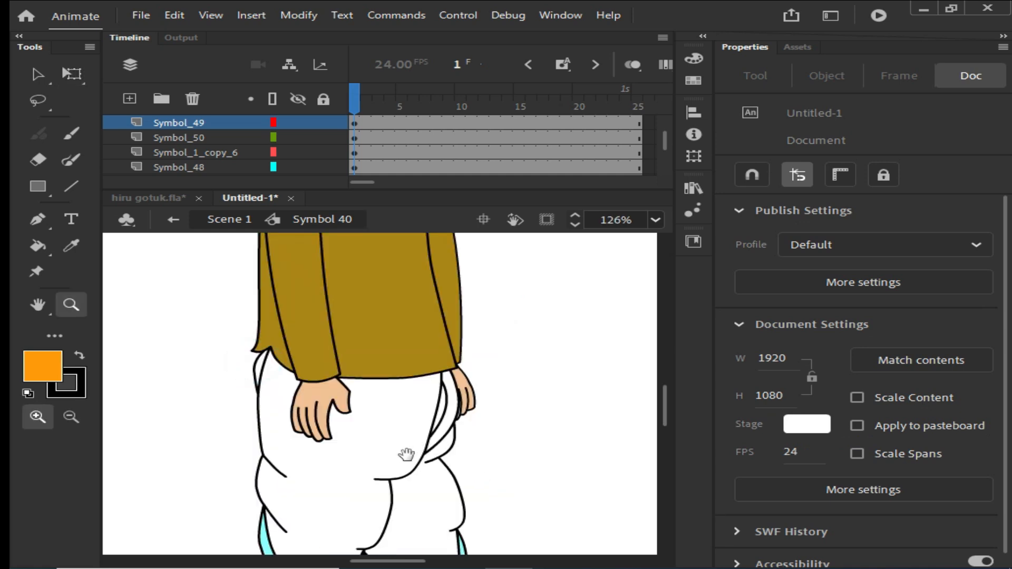
drag(407, 454, 395, 436)
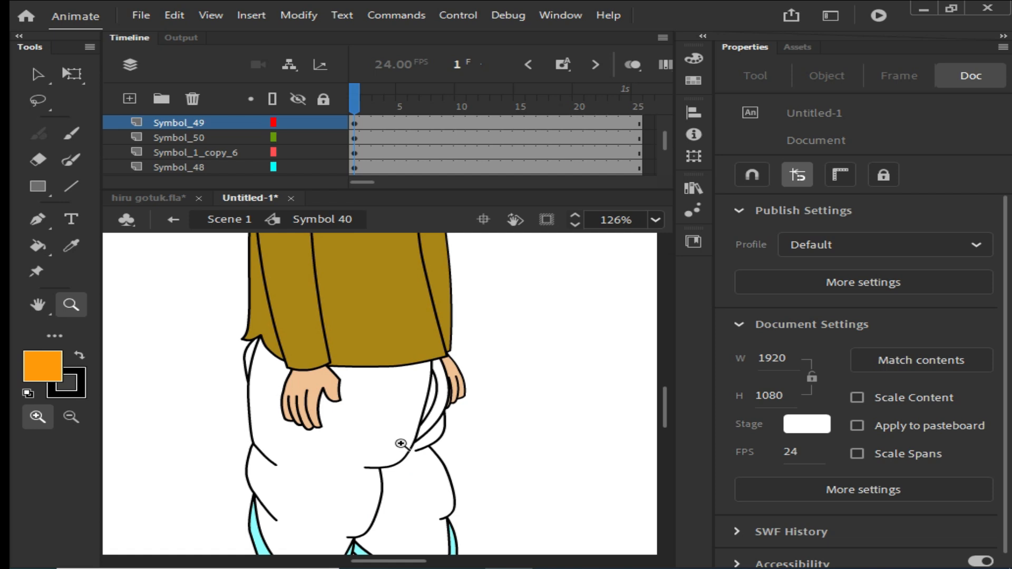
key(v)
click(442, 409)
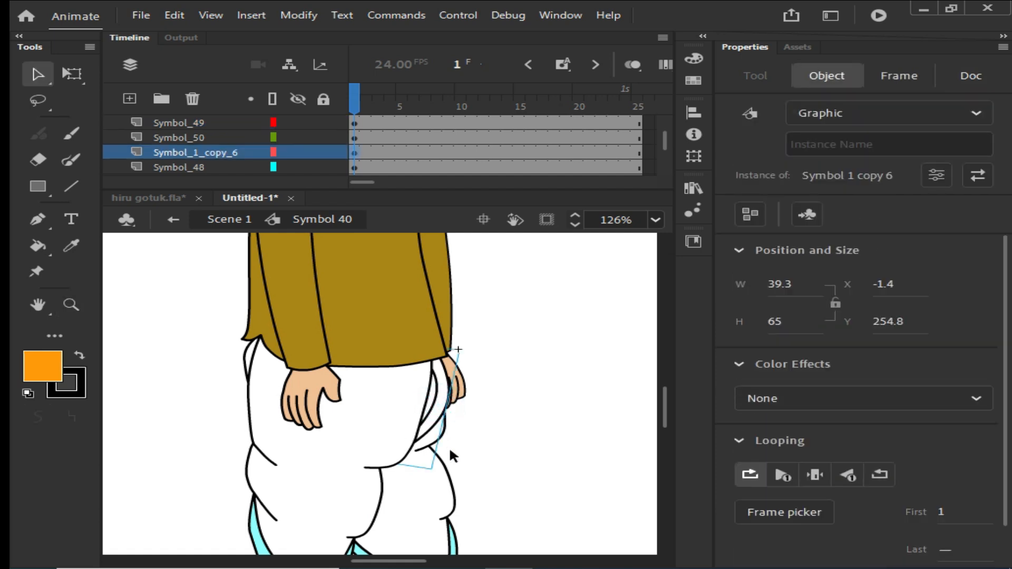
key(q)
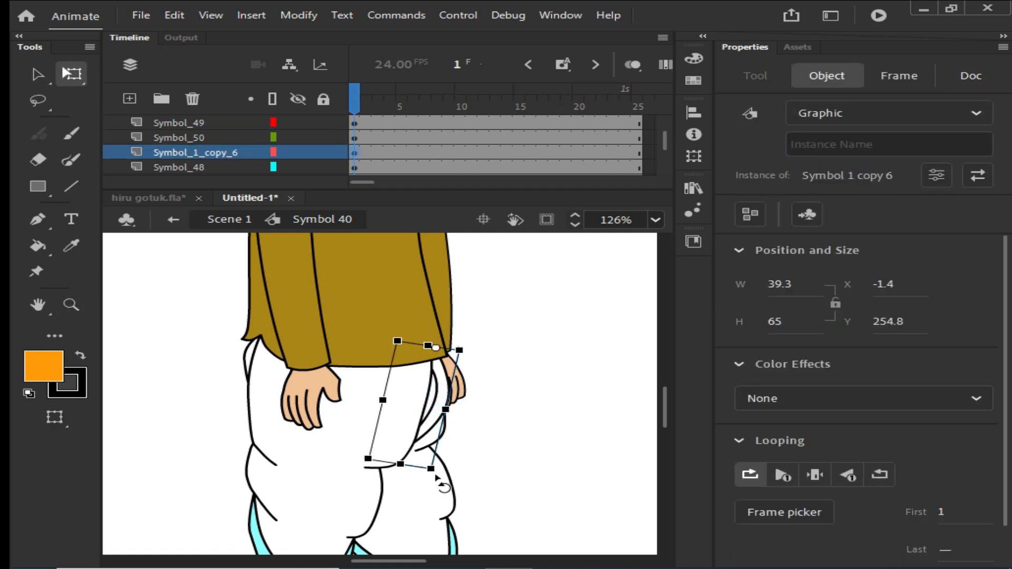
drag(437, 476, 444, 477)
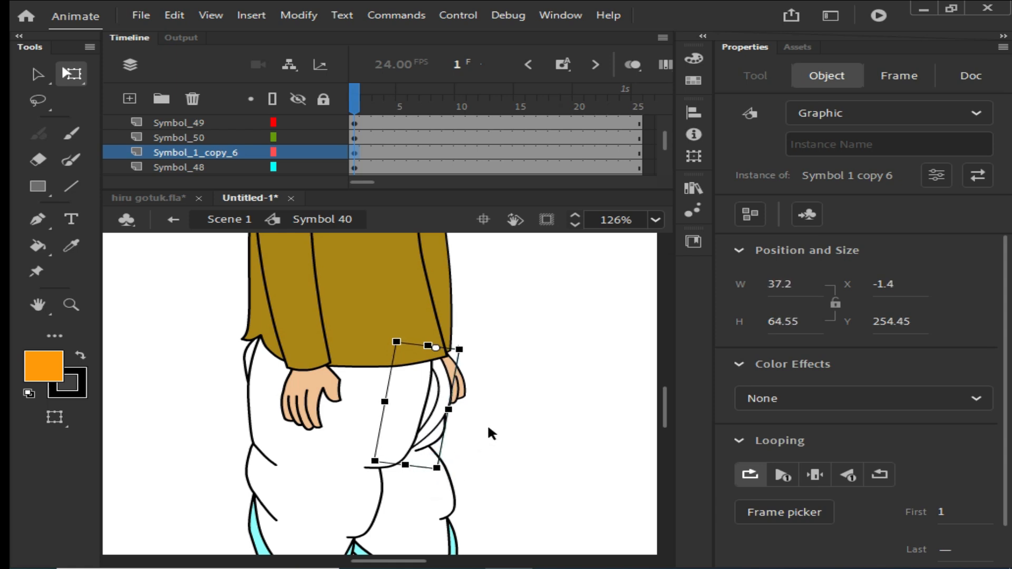
key(ctrl+2)
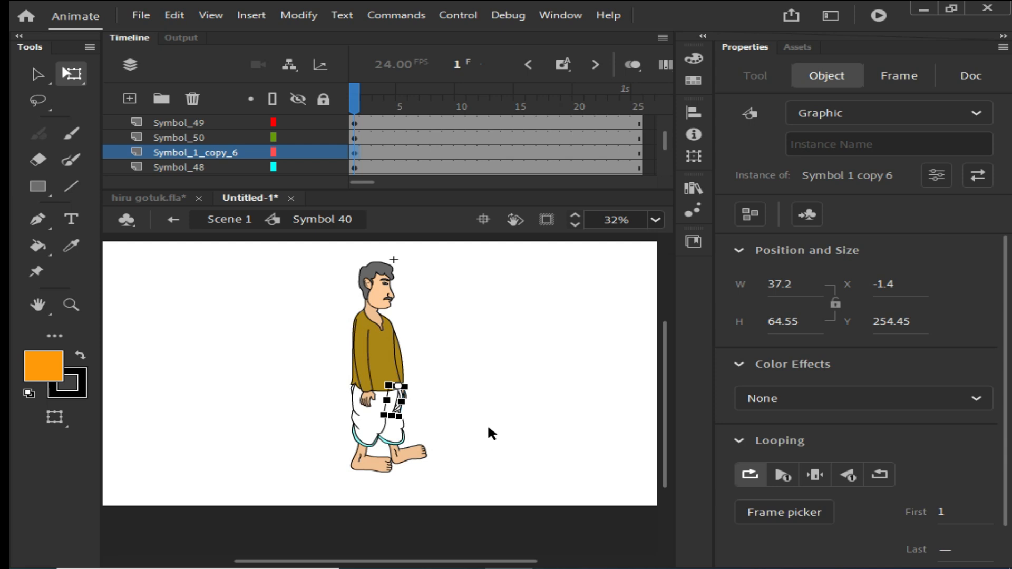
click(488, 428)
At frame 1, rotate the near arm forward and the far arm backward about their shoulders.
click(363, 375)
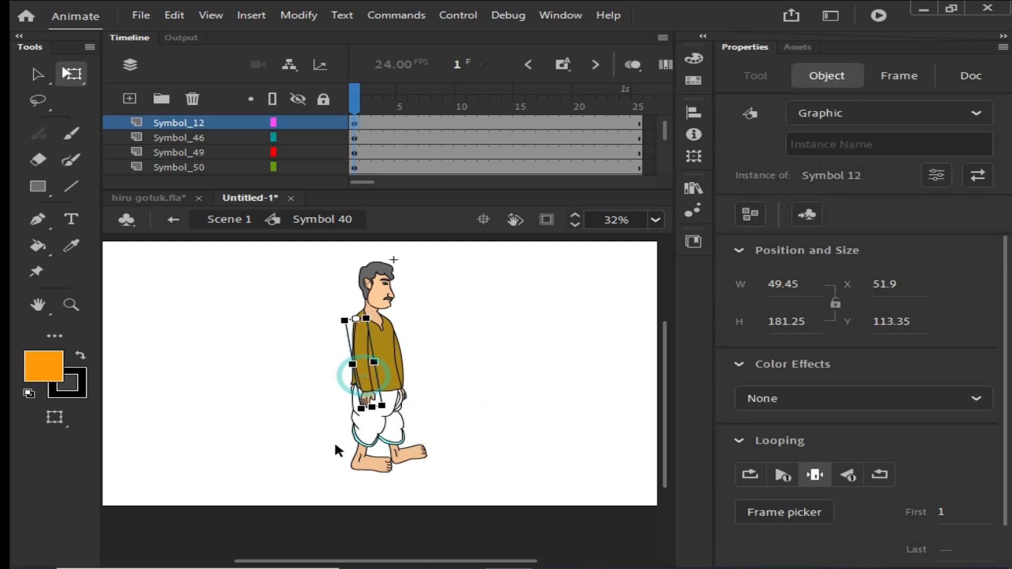
click(356, 425)
drag(356, 425, 405, 411)
click(441, 370)
click(402, 357)
click(483, 369)
drag(470, 351, 466, 362)
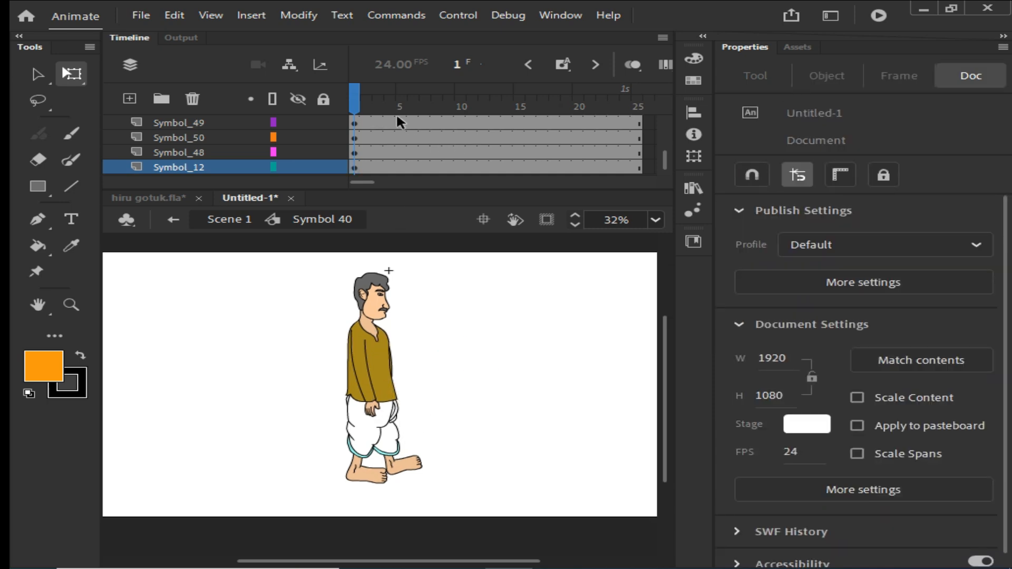
Select all character parts at frame 25 and insert a keyframe there on every layer.
drag(362, 101, 646, 92)
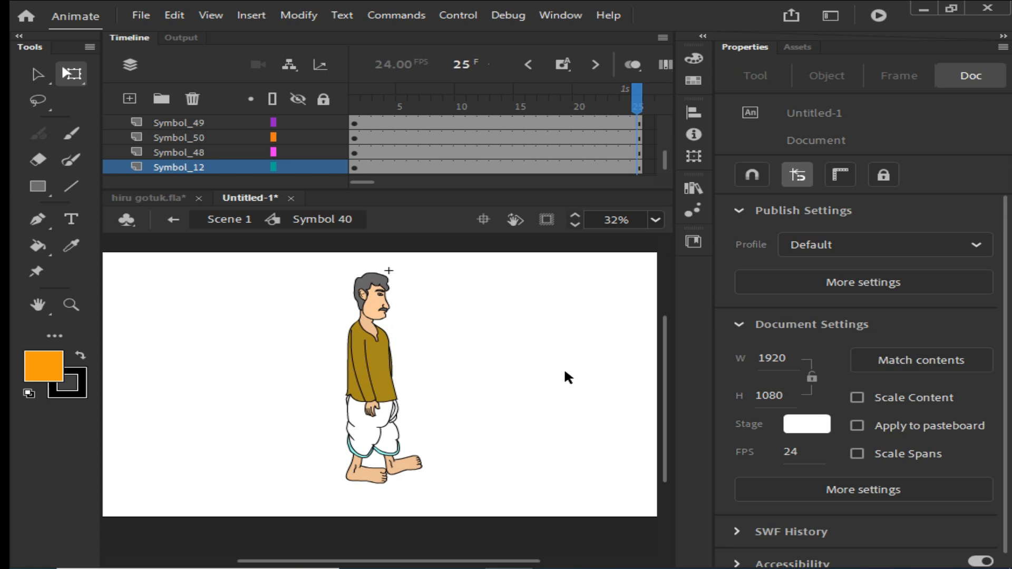
key(ctrl+a)
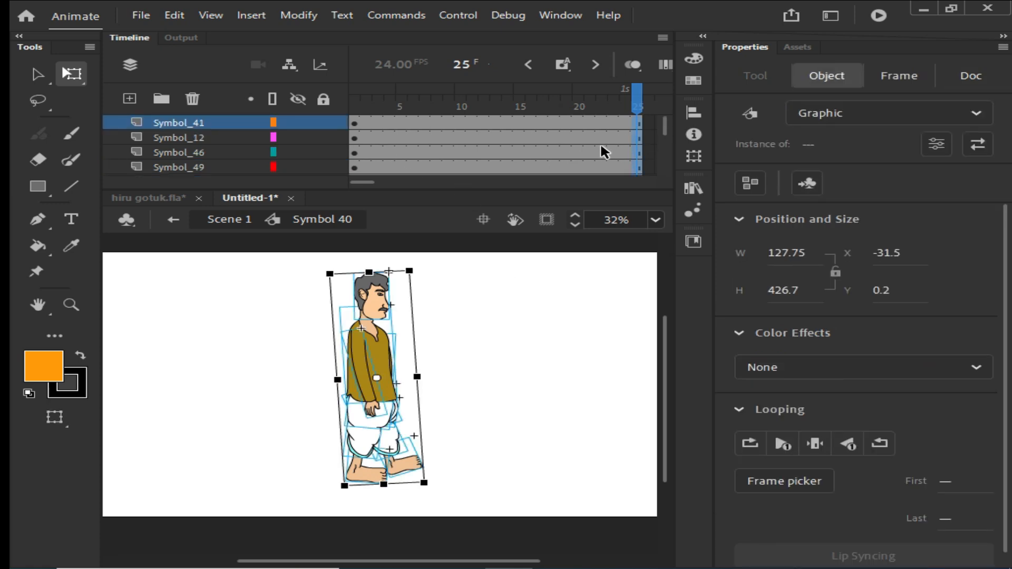
drag(607, 142, 491, 146)
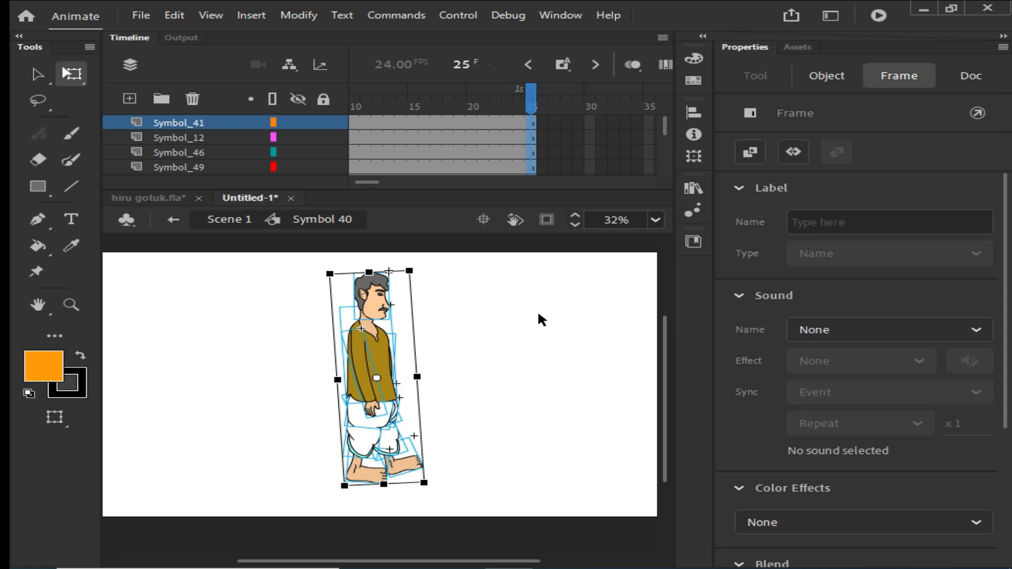
key(F6)
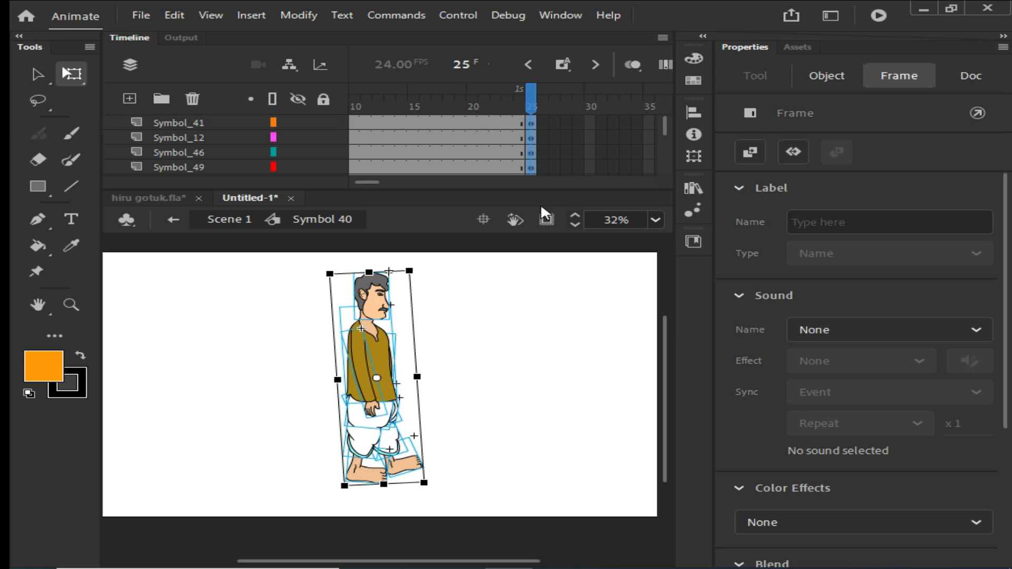
drag(394, 142, 429, 146)
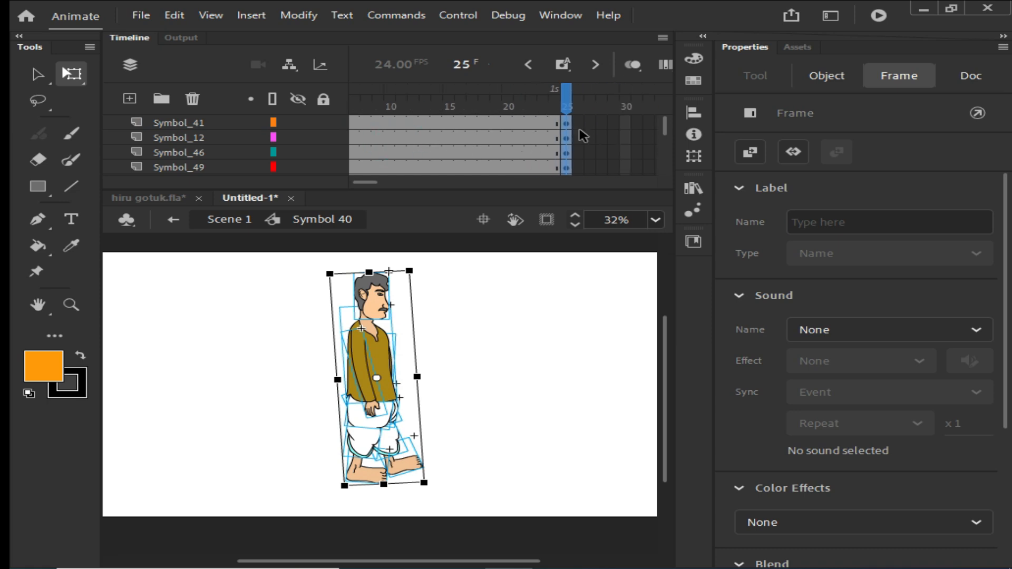
Select all character parts at frame 13, insert a keyframe there on every layer, and deselect them.
drag(564, 99, 537, 142)
drag(543, 101, 506, 158)
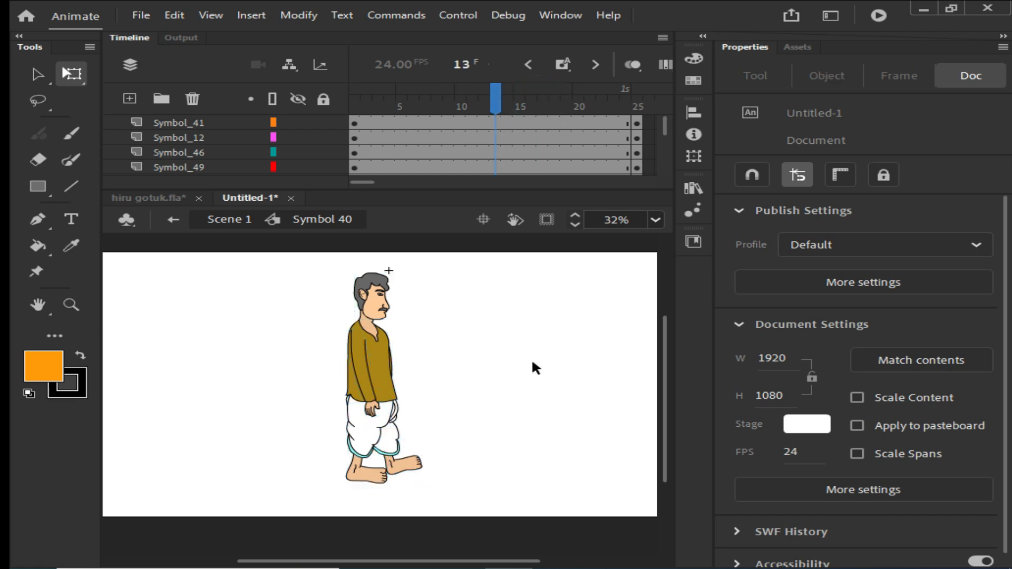
key(ctrl+a)
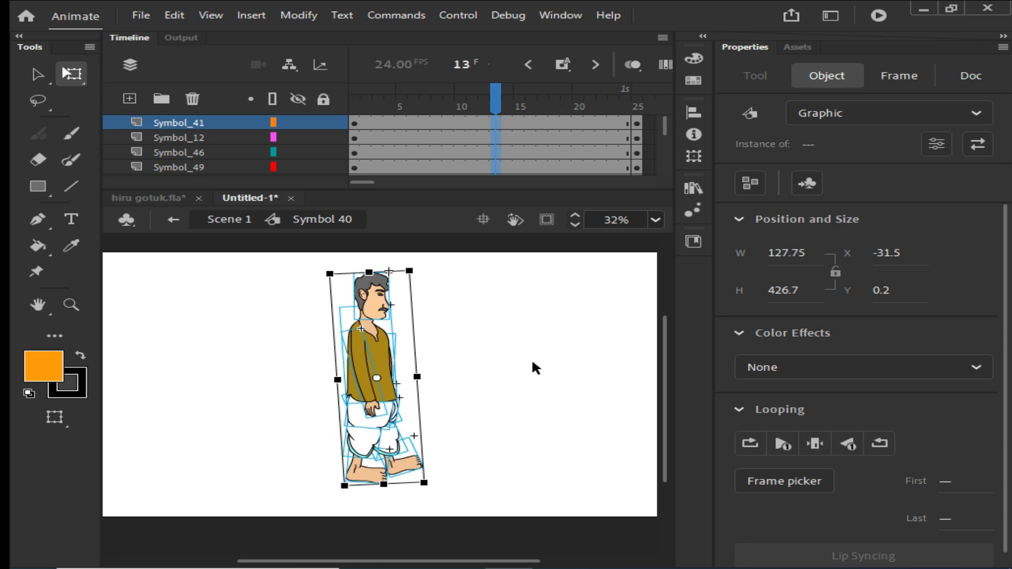
key(F6)
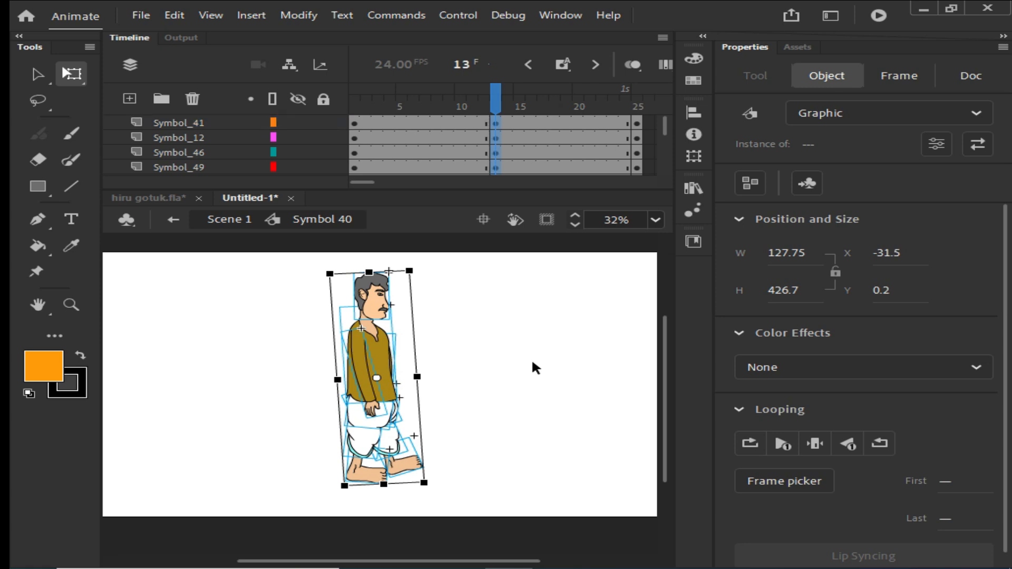
click(513, 337)
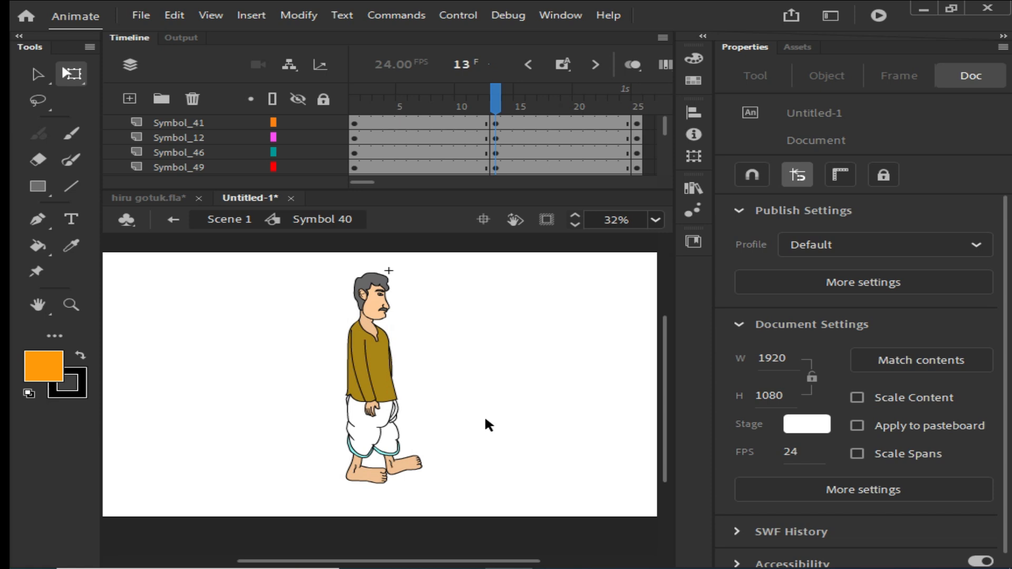
At frame 13, select the far leg's thigh, shin and foot, place their shared transformation point at the hip, and rotate them backward.
key(z)
drag(294, 357, 469, 514)
click(331, 345)
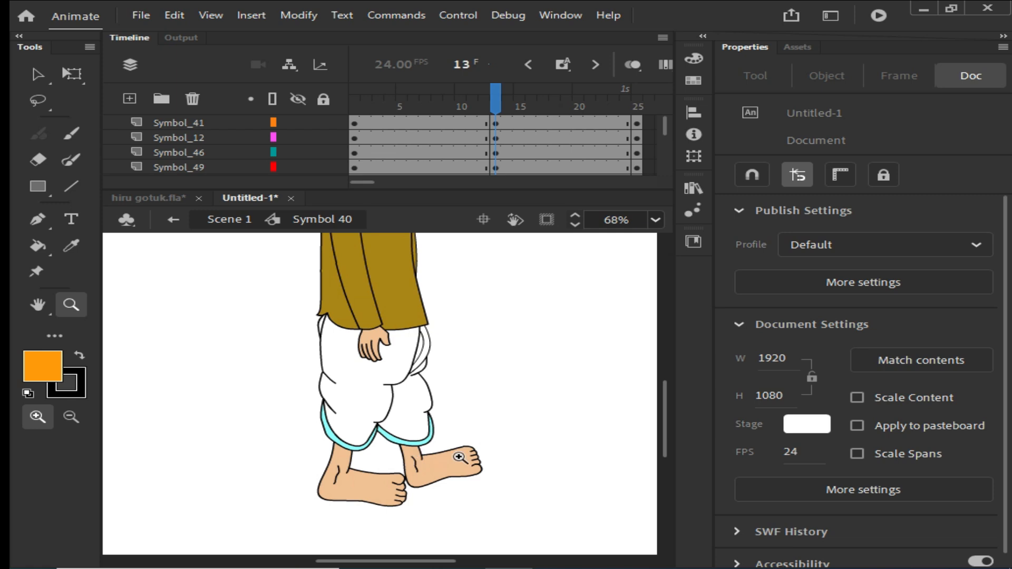
key(v)
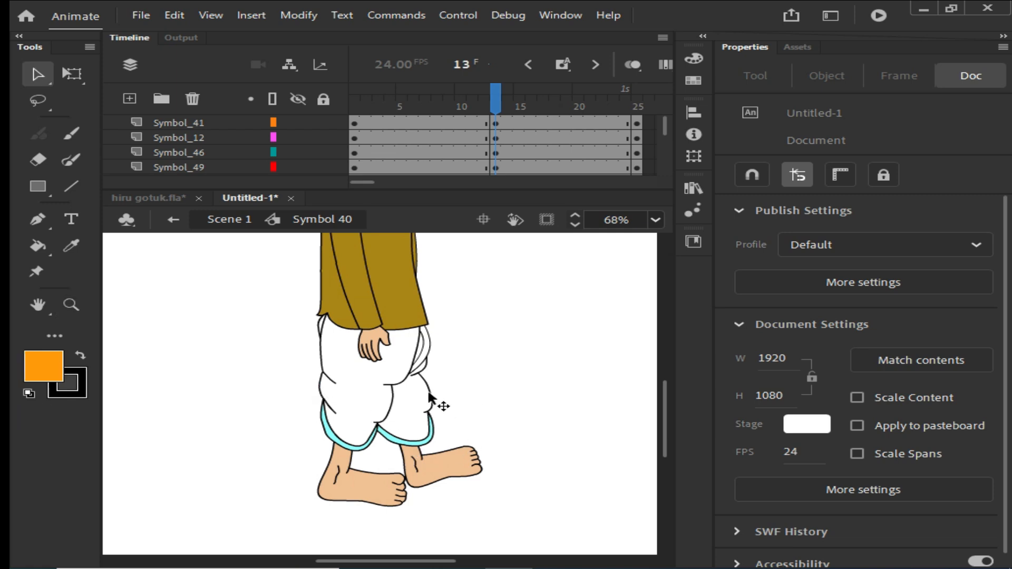
click(424, 365)
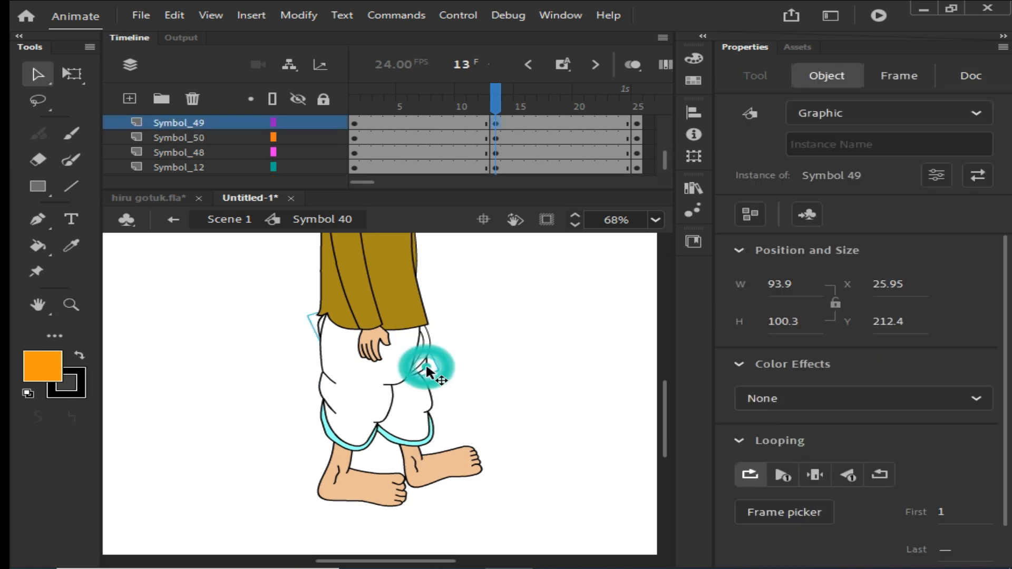
shift+click(412, 404)
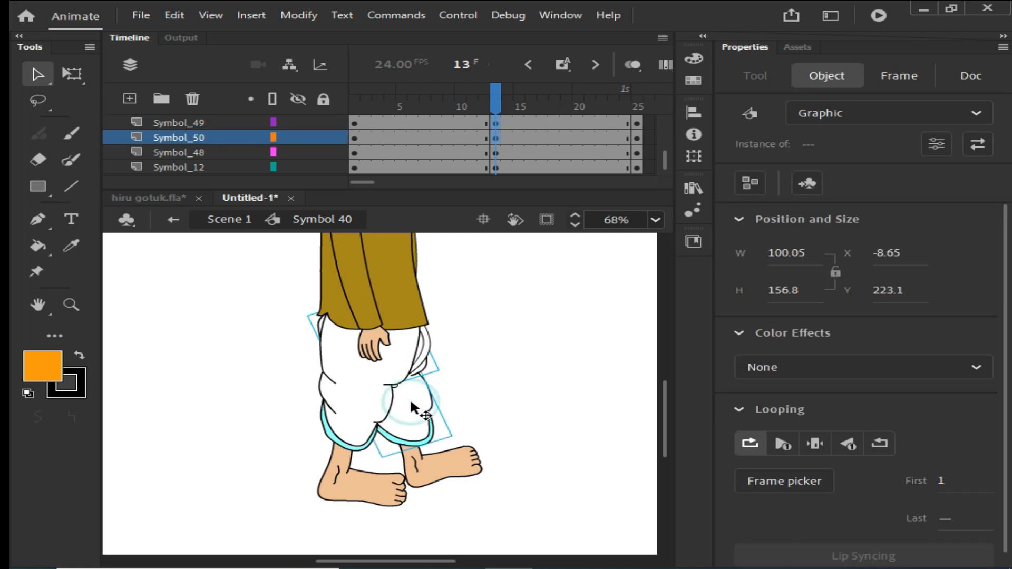
shift+click(436, 467)
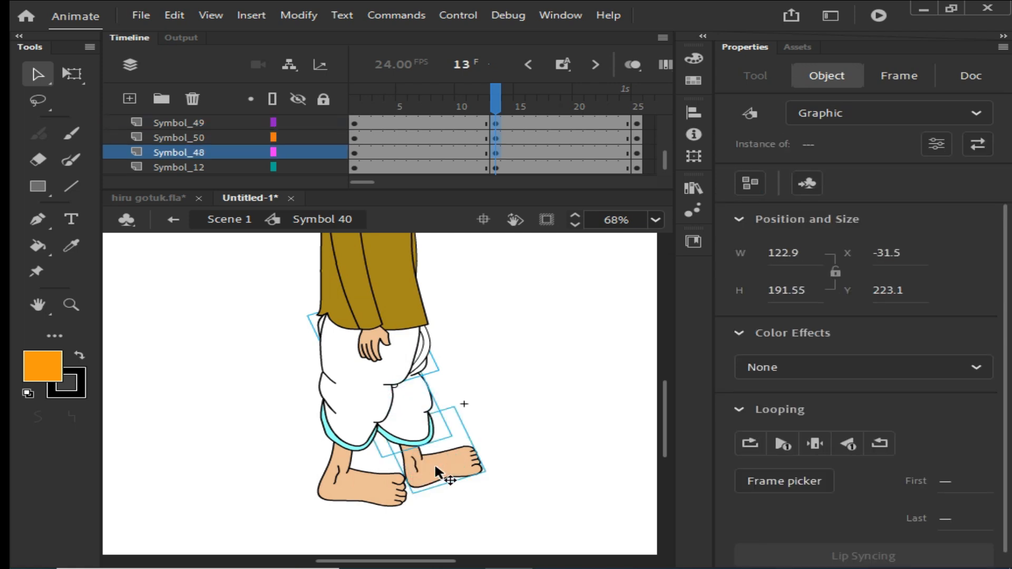
key(q)
drag(394, 389, 376, 325)
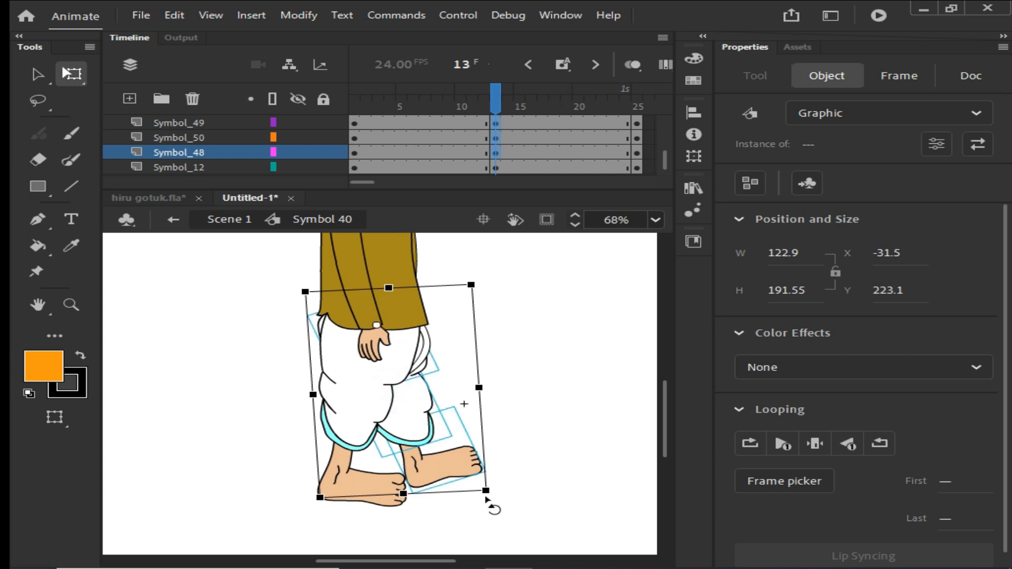
drag(496, 497, 407, 523)
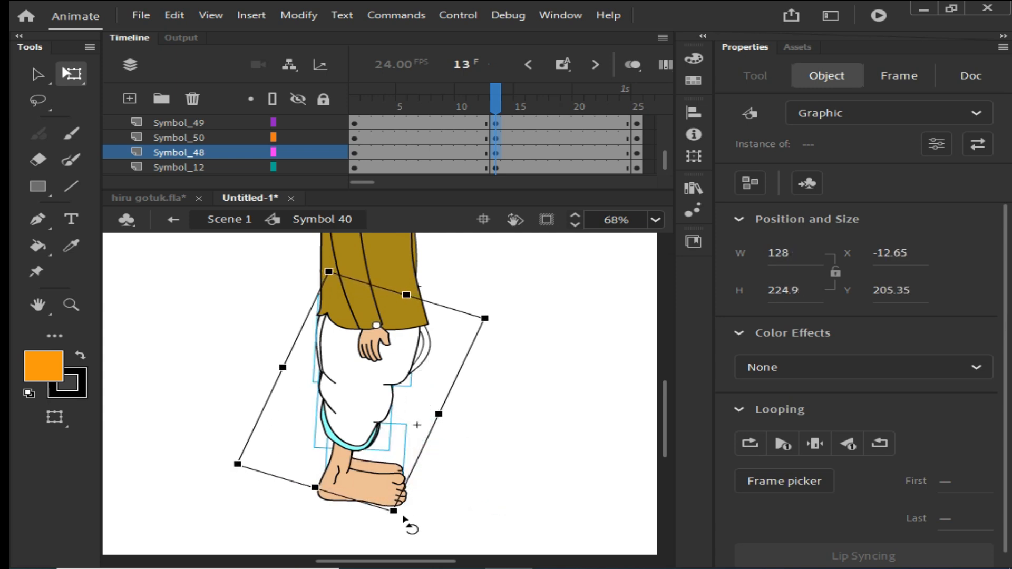
click(520, 439)
Select the near leg's shin, foot and thigh, place their shared transformation point at the hip, and rotate them forward at frame 13.
click(351, 422)
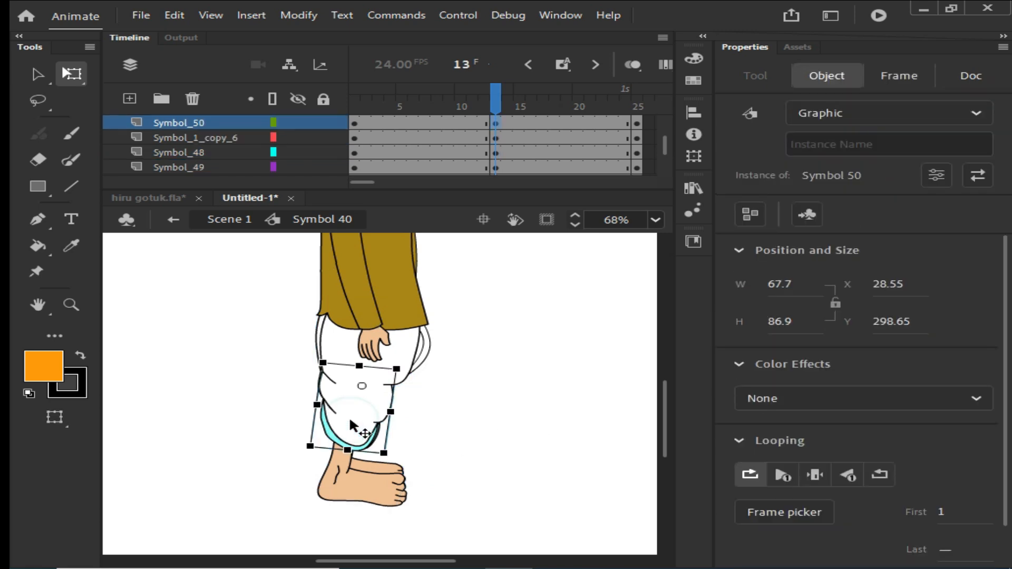
click(357, 490)
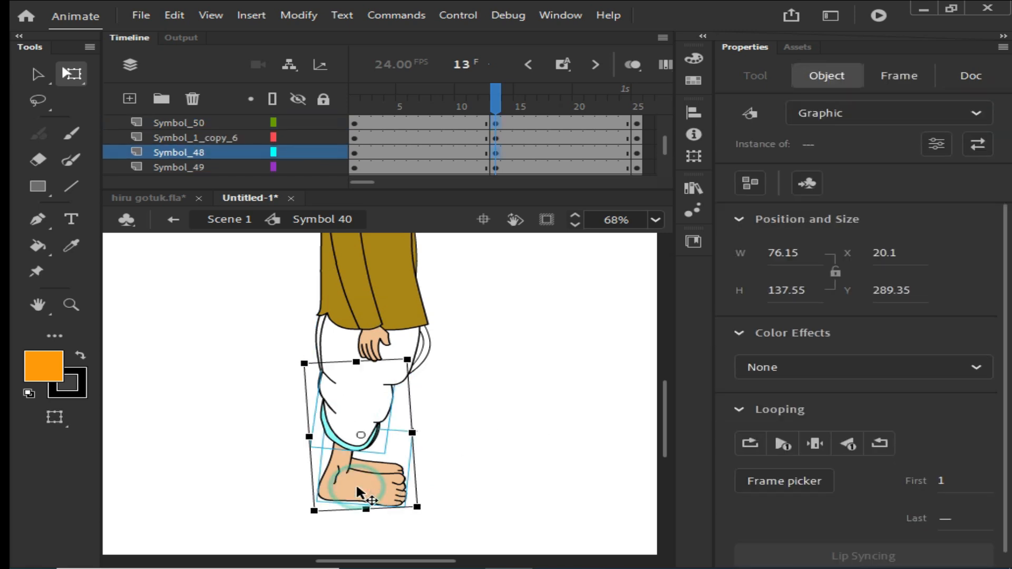
click(332, 346)
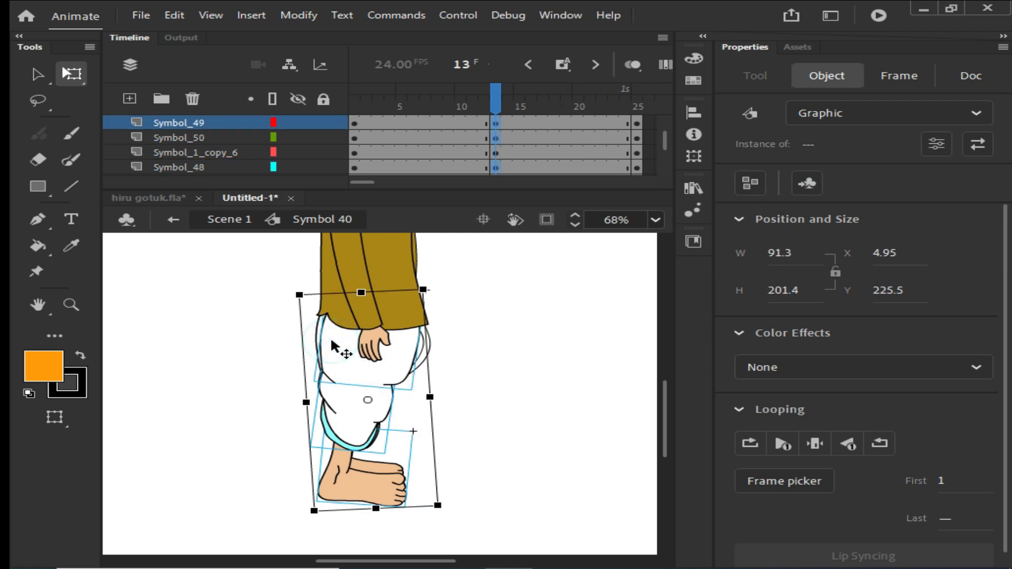
drag(368, 402, 375, 327)
drag(446, 518, 536, 482)
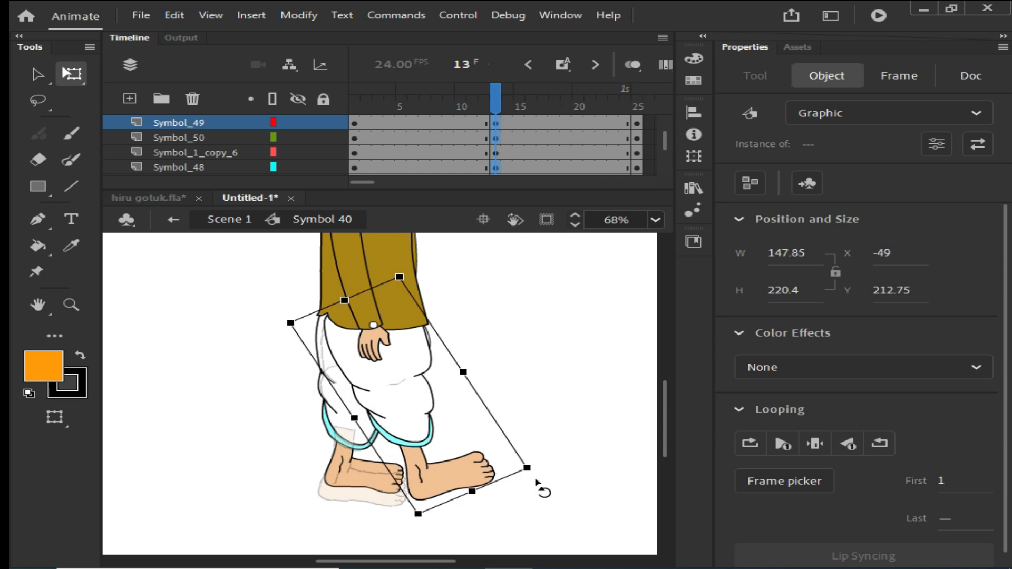
drag(537, 483, 532, 482)
click(544, 341)
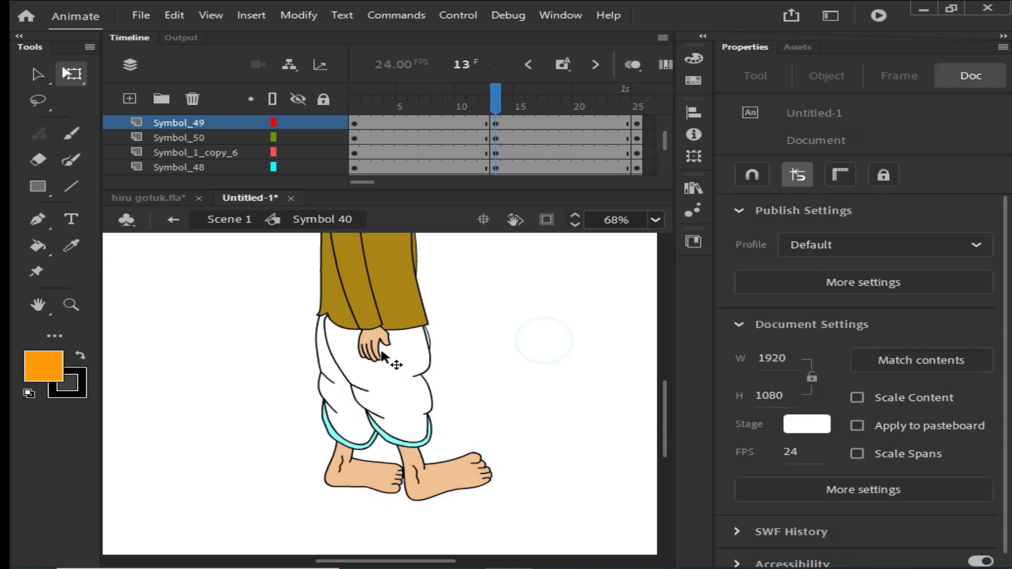
Edit the near thigh Symbol 49, pull the upper back edge of its outline slightly up and outward, and return to Symbol 40.
double_click(344, 339)
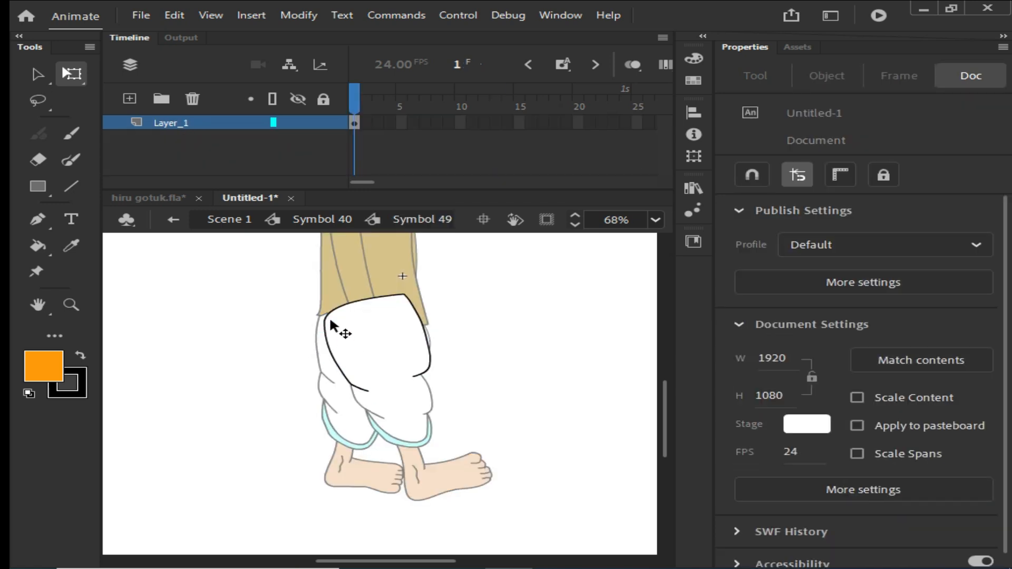
double_click(337, 316)
click(263, 336)
drag(328, 309, 327, 300)
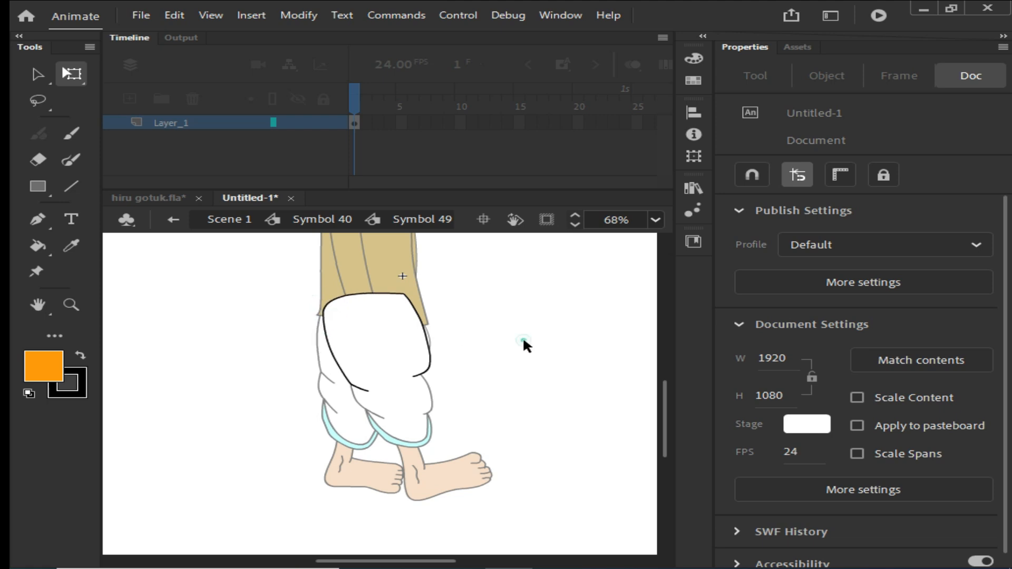
double_click(572, 352)
click(573, 356)
At frame 13, rotate the small cloth fold, Symbol 1 copy 6, at the front of the hip slightly forward and deselect it.
key(space)
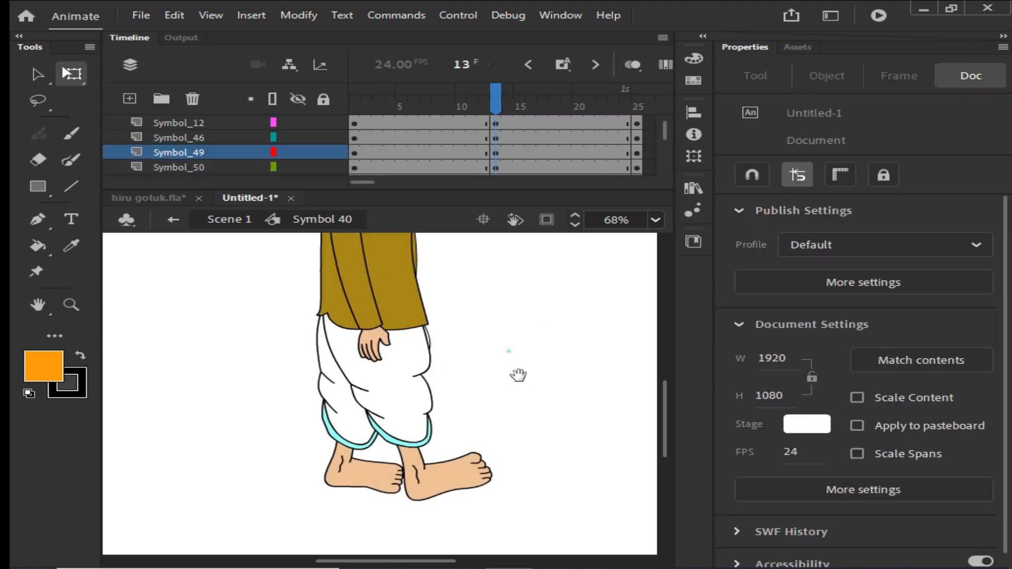
drag(508, 351, 520, 379)
click(441, 368)
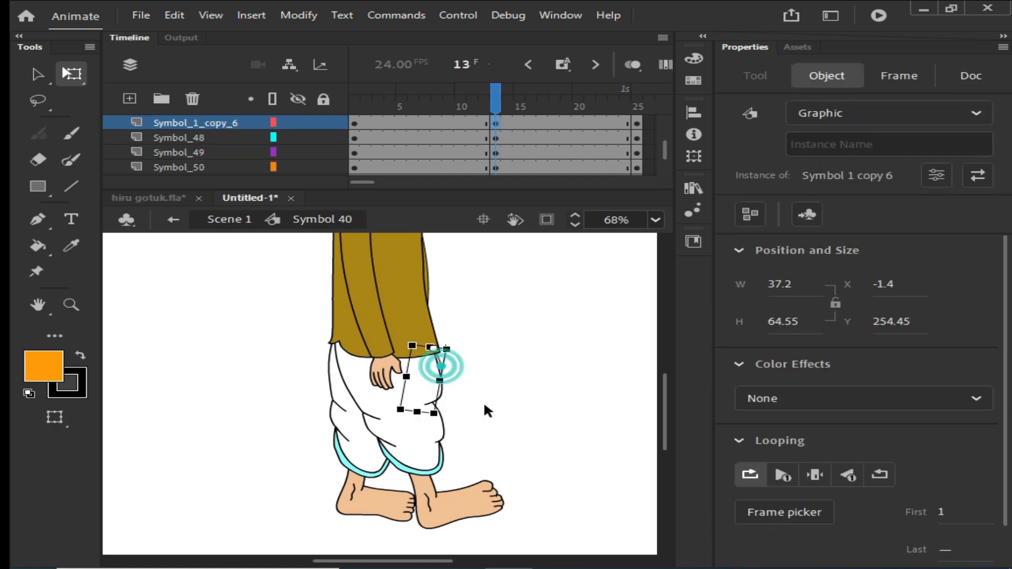
drag(440, 425, 485, 412)
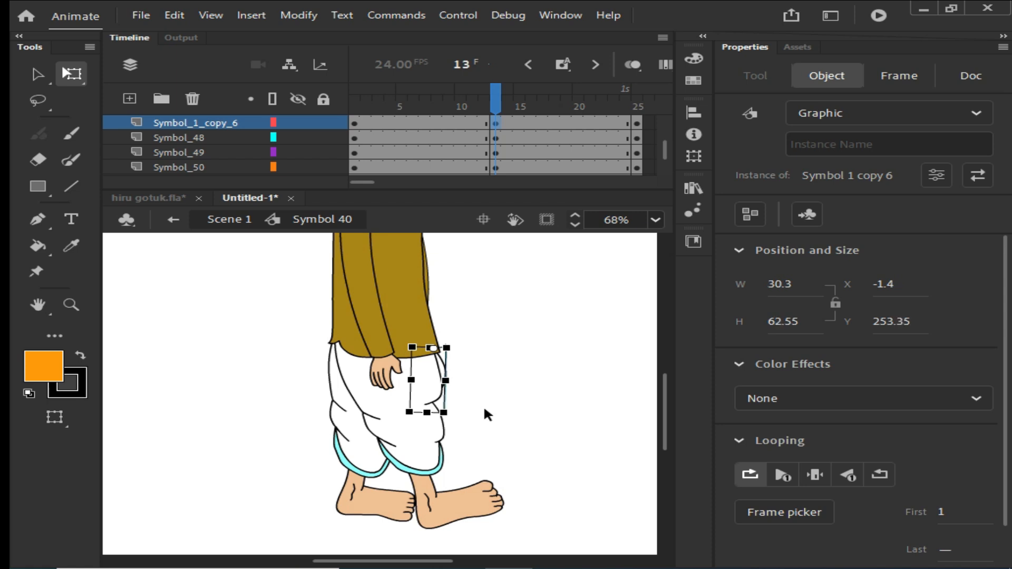
click(509, 379)
Rotate the near arm, Symbol 12, backward around the shoulder at frame 13 so its hand sits behind the hip.
key(ctrl+minus)
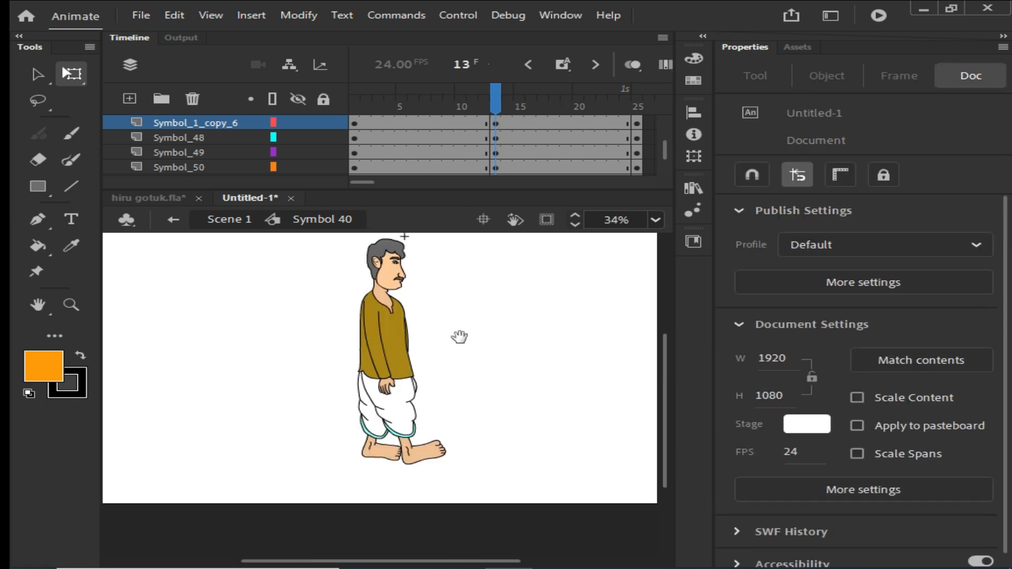
drag(482, 328, 474, 357)
click(372, 390)
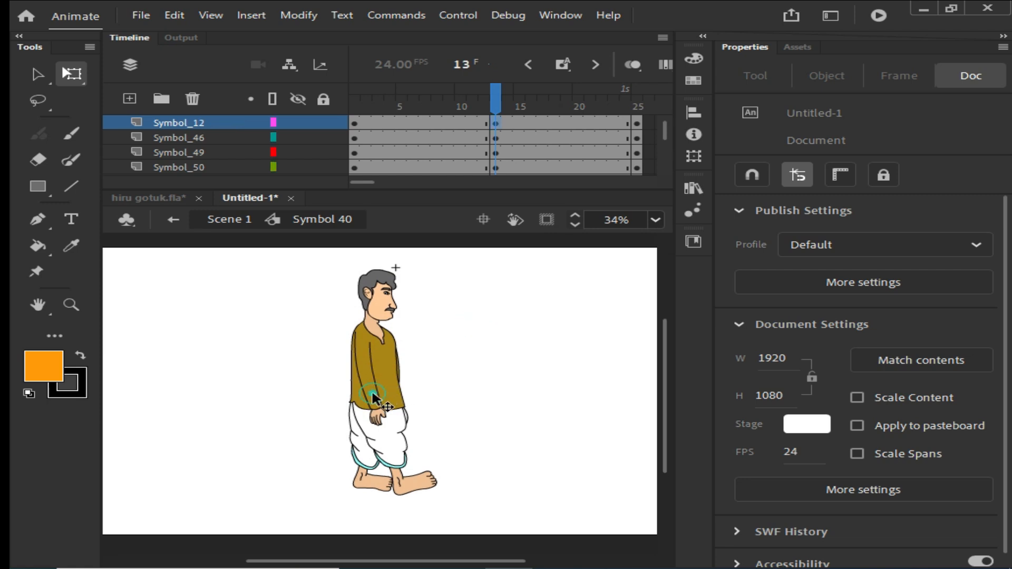
drag(398, 432, 368, 433)
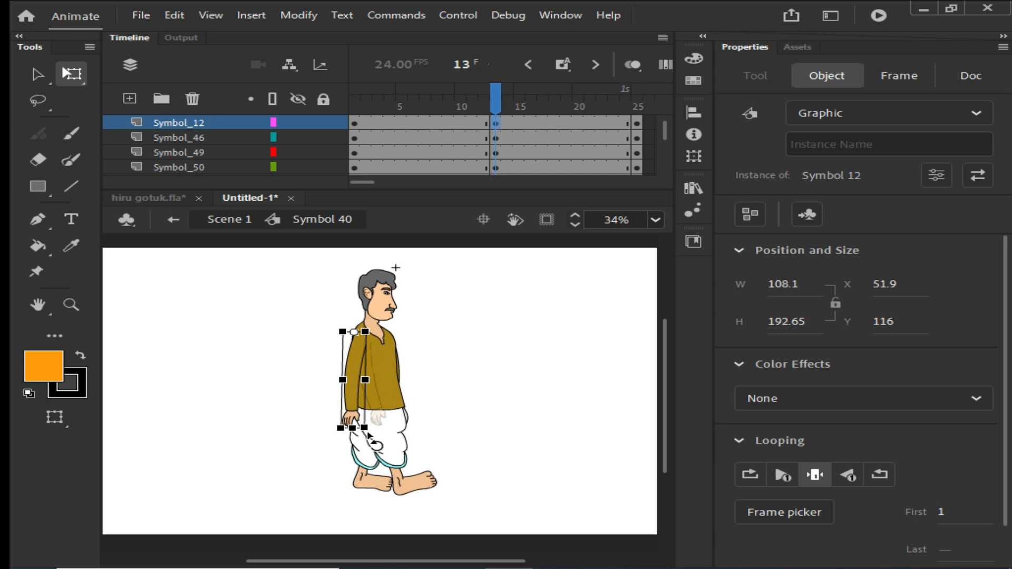
click(433, 385)
Select the far arm behind the torso and rotate it forward around the shoulder at frame 13 so its hand extends in front.
click(402, 369)
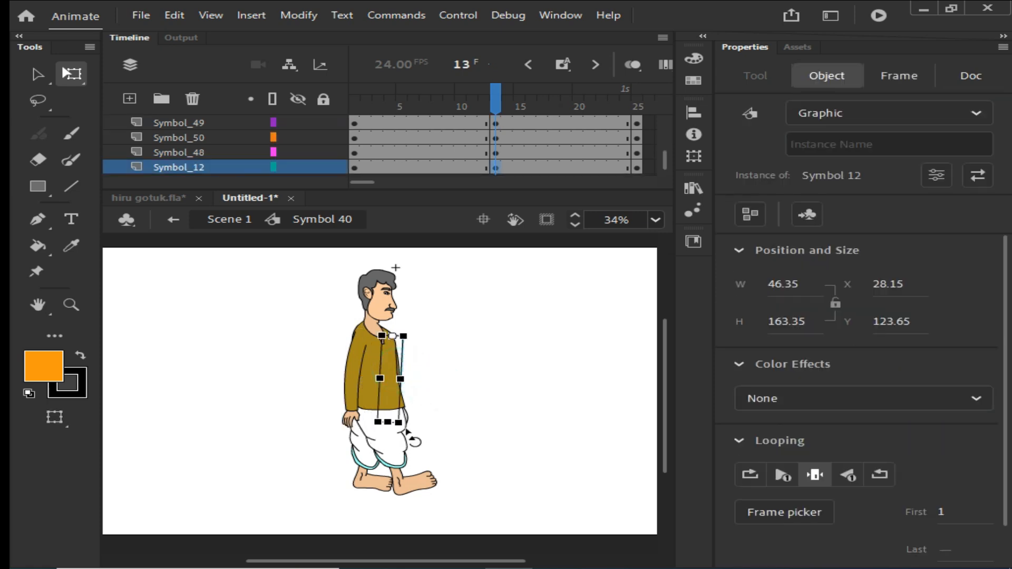
click(431, 420)
click(409, 419)
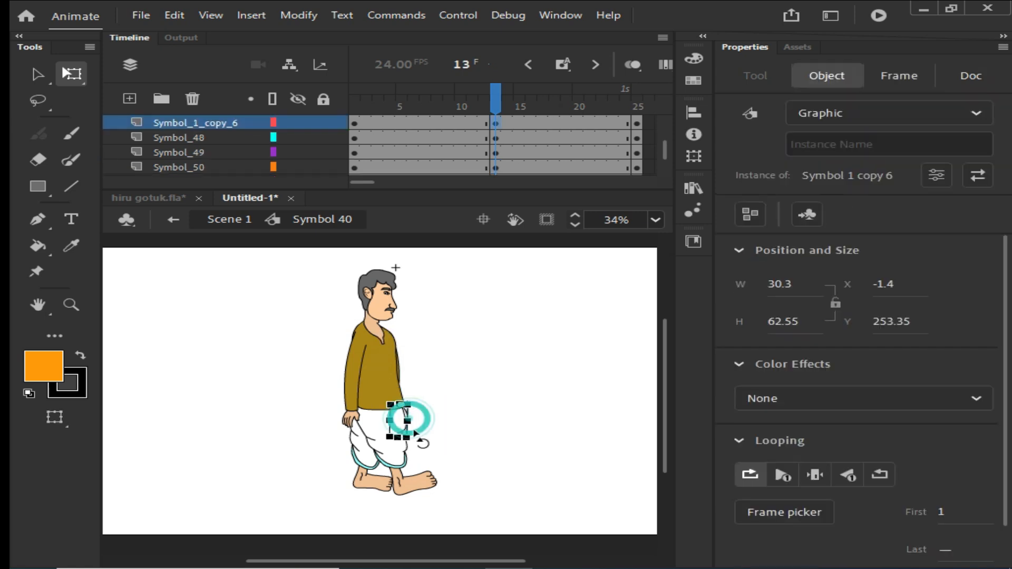
click(425, 383)
click(407, 375)
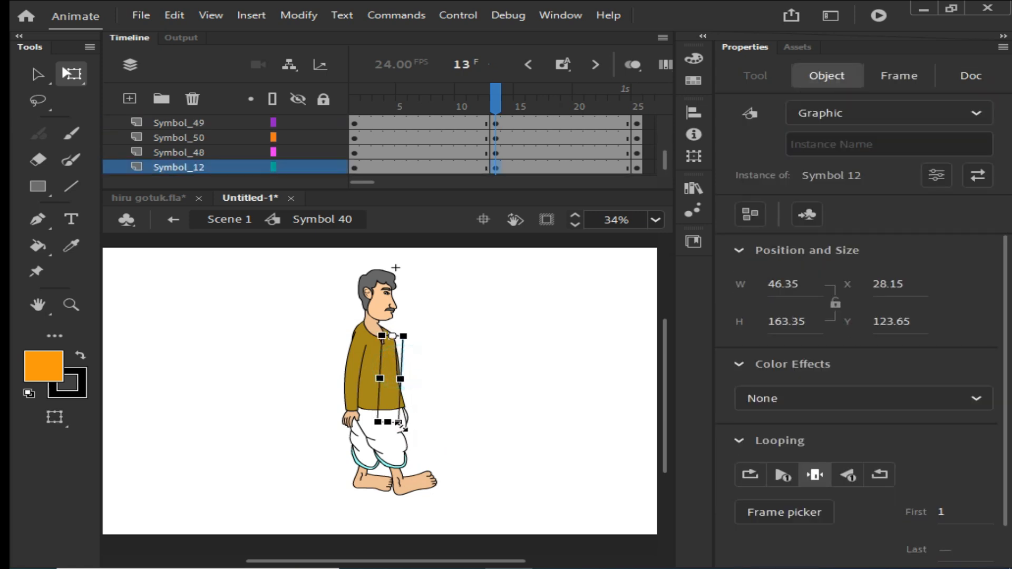
drag(401, 429, 430, 422)
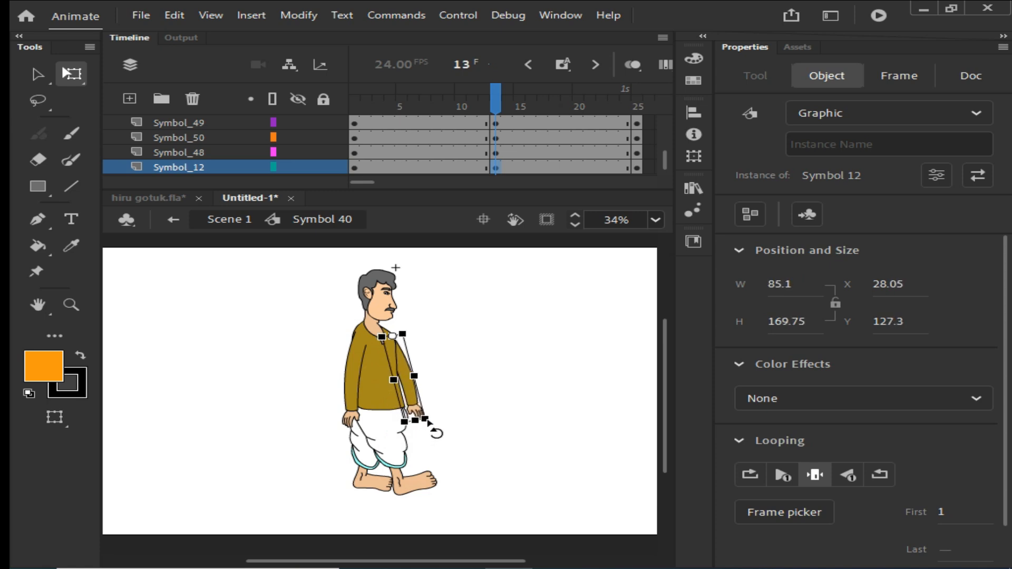
click(483, 378)
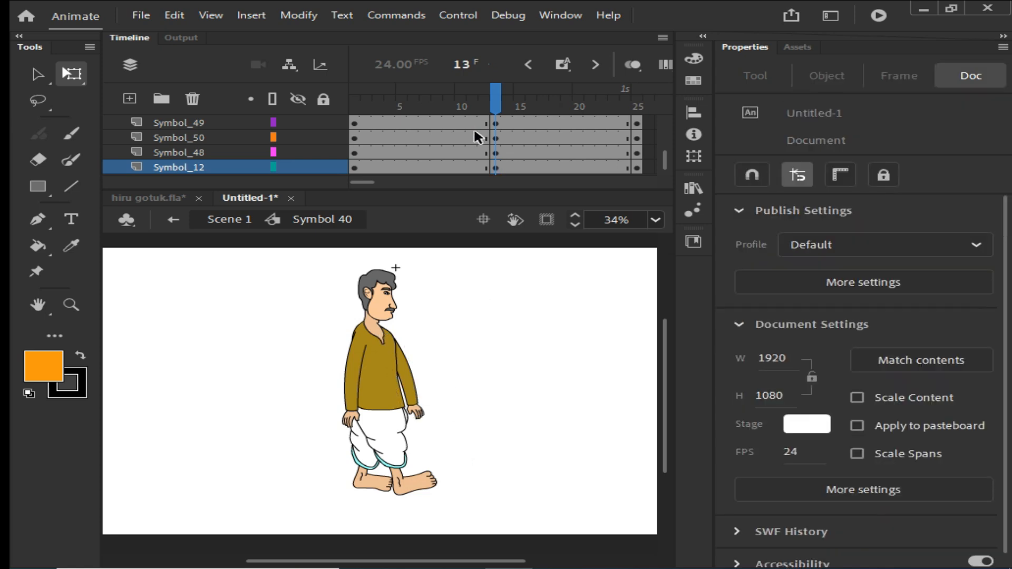
Select a frame range spanning frame 13 across all layers and create classic tweens on both sides of that keyframe.
scroll(474, 128, up, 2)
drag(473, 117, 515, 161)
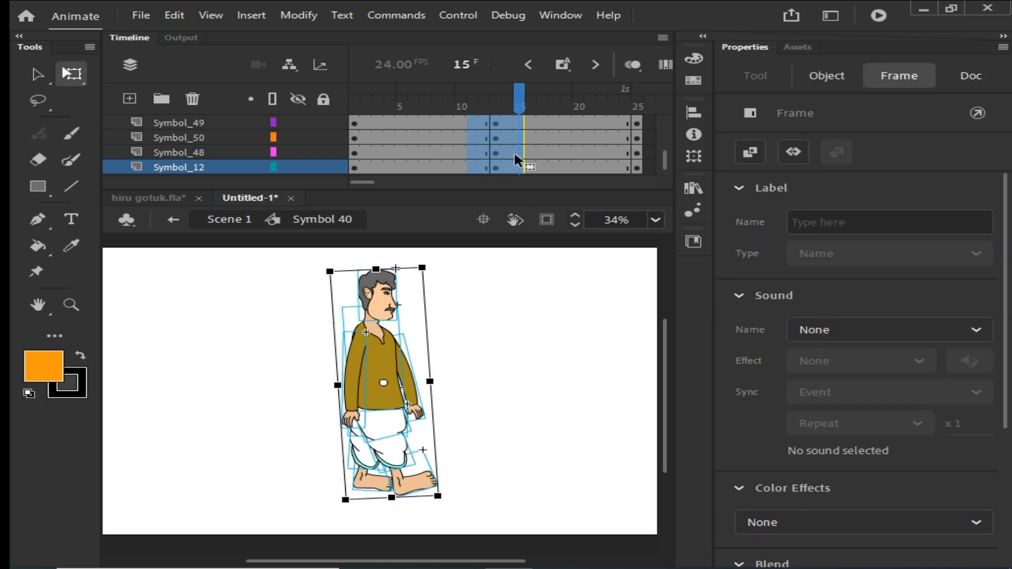
right_click(511, 168)
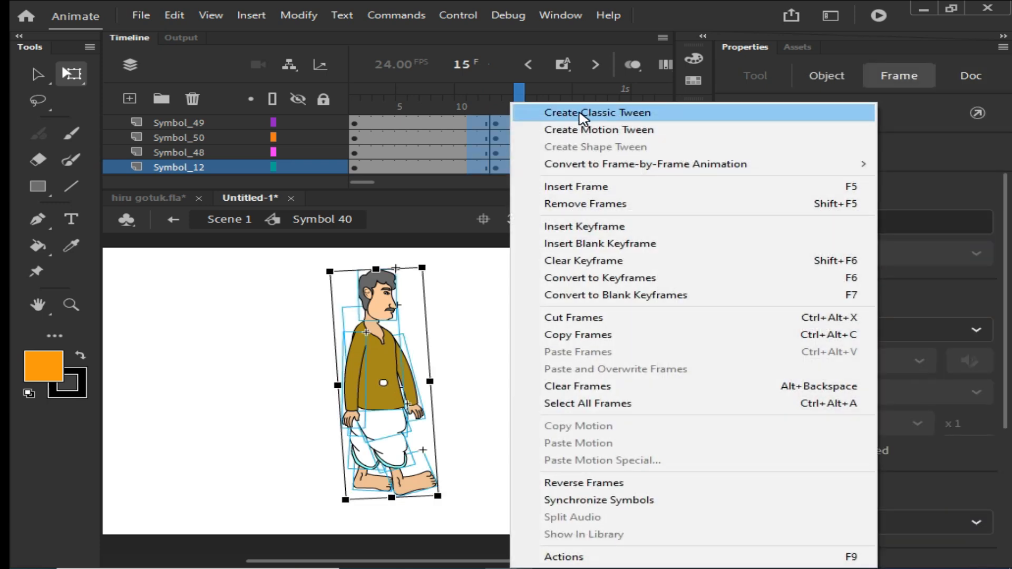
click(567, 117)
Return to frame 1, clear the selection and play the tweened walk cycle.
drag(513, 96, 323, 140)
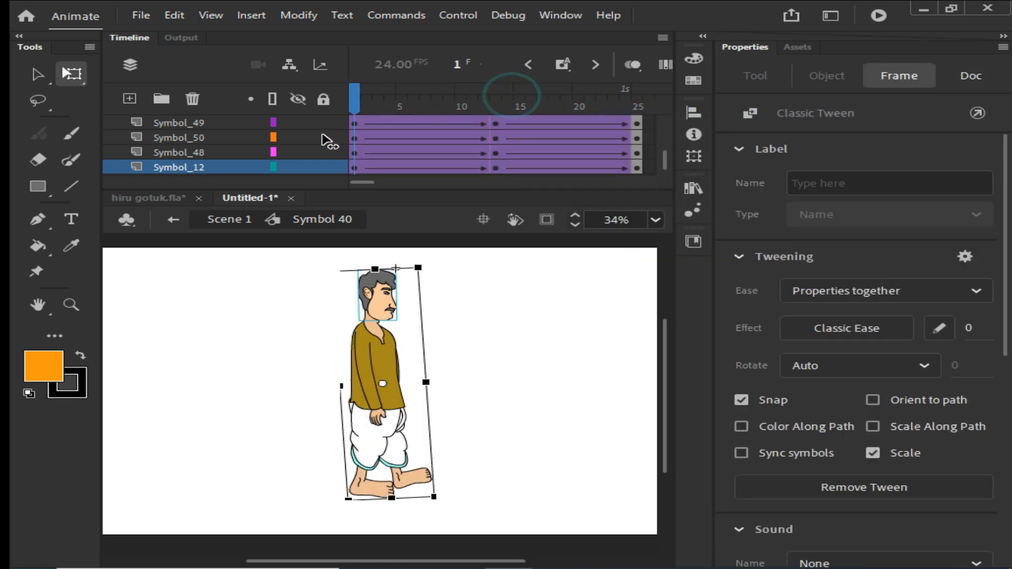
click(528, 331)
key(Return)
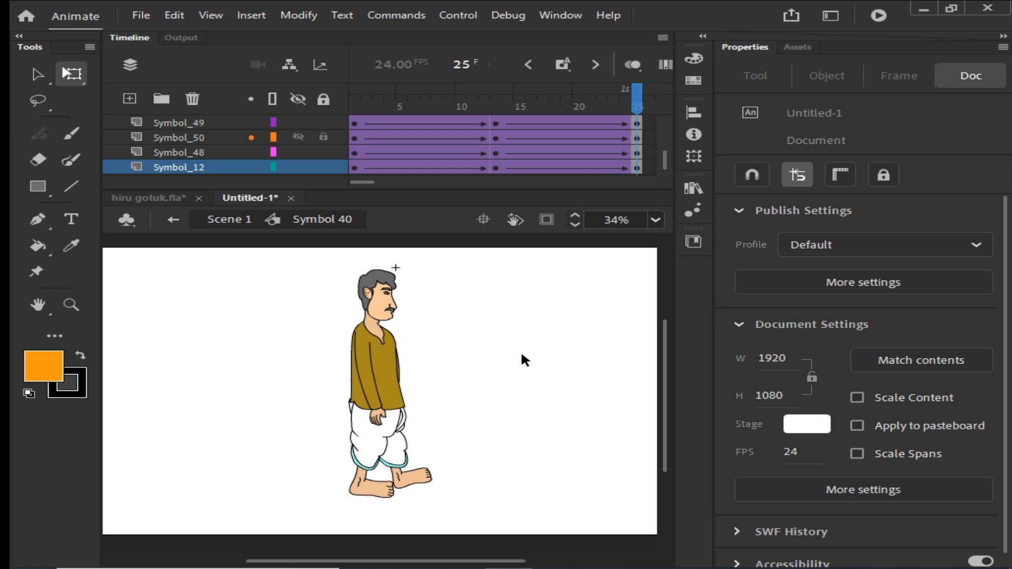
At frame 1, edit the thigh Symbol 49, pull the upper back edge of its outline slightly inward, and return to Symbol 40.
key(z)
drag(284, 362, 506, 505)
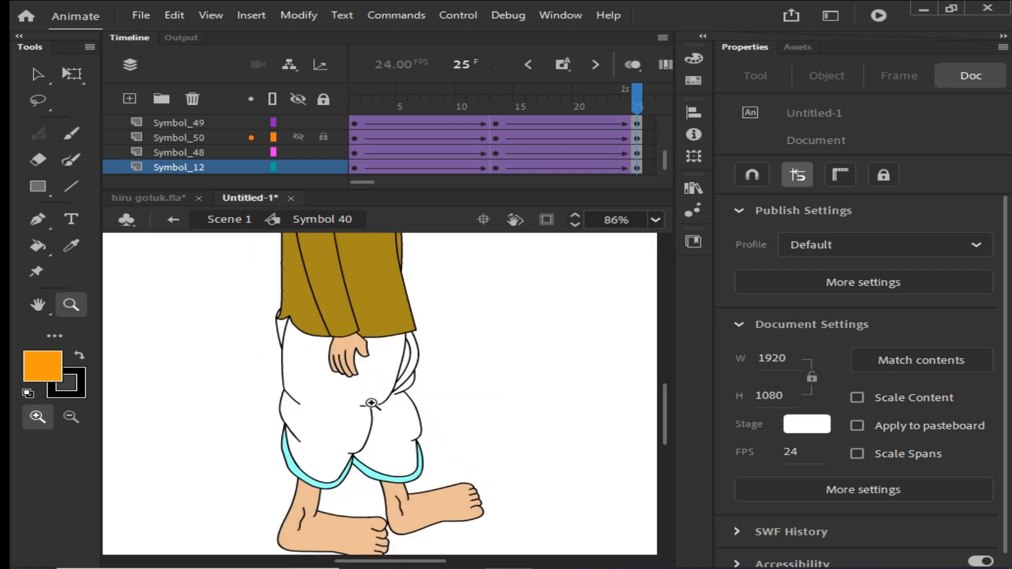
drag(636, 94, 322, 166)
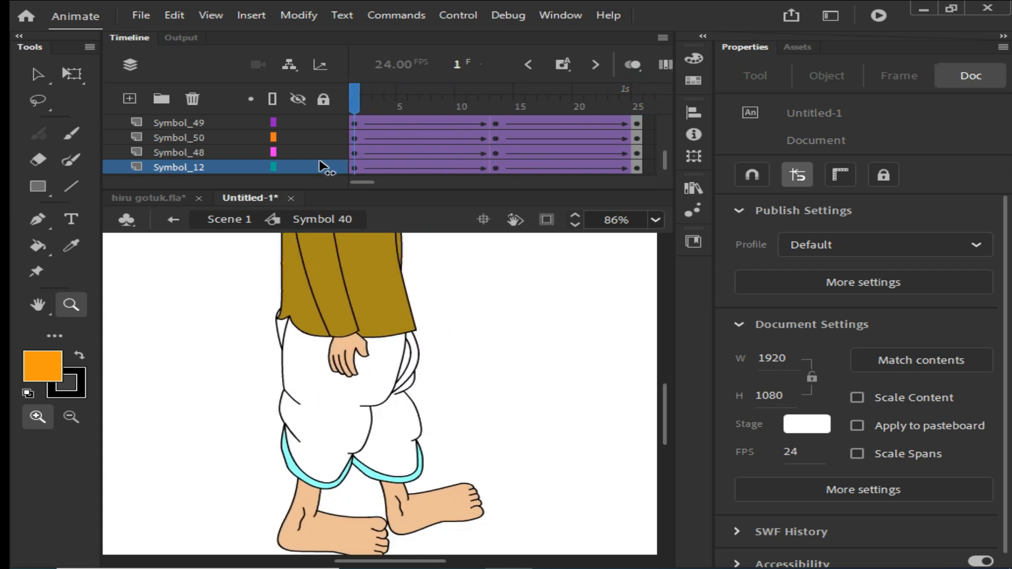
click(286, 320)
click(409, 392)
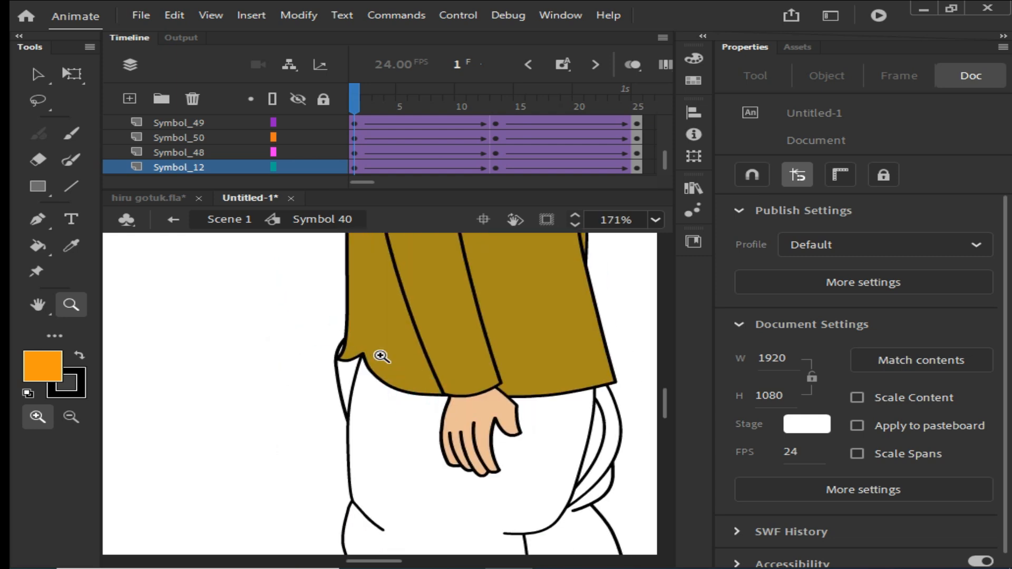
key(v)
double_click(344, 380)
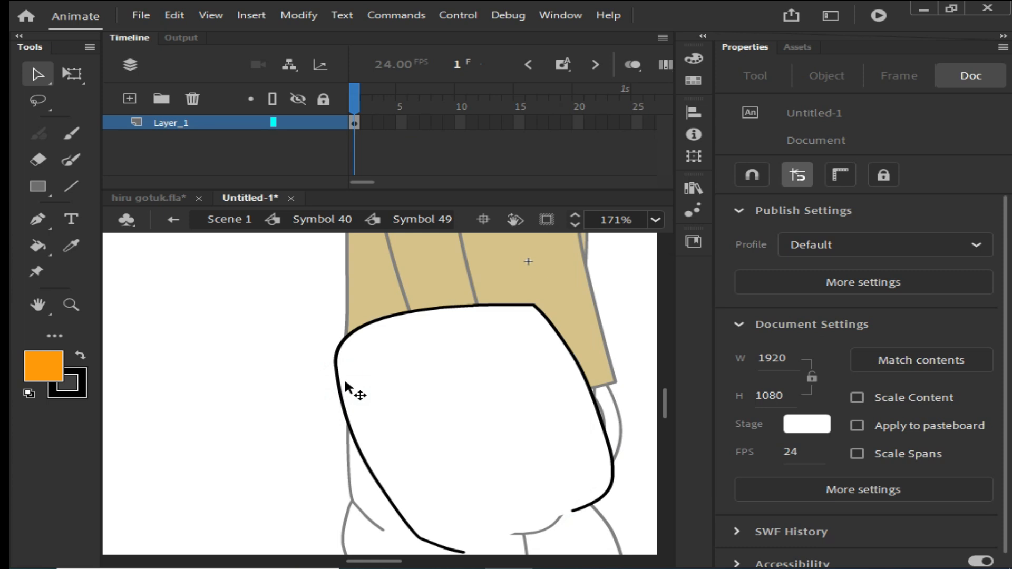
double_click(343, 361)
drag(340, 347, 349, 342)
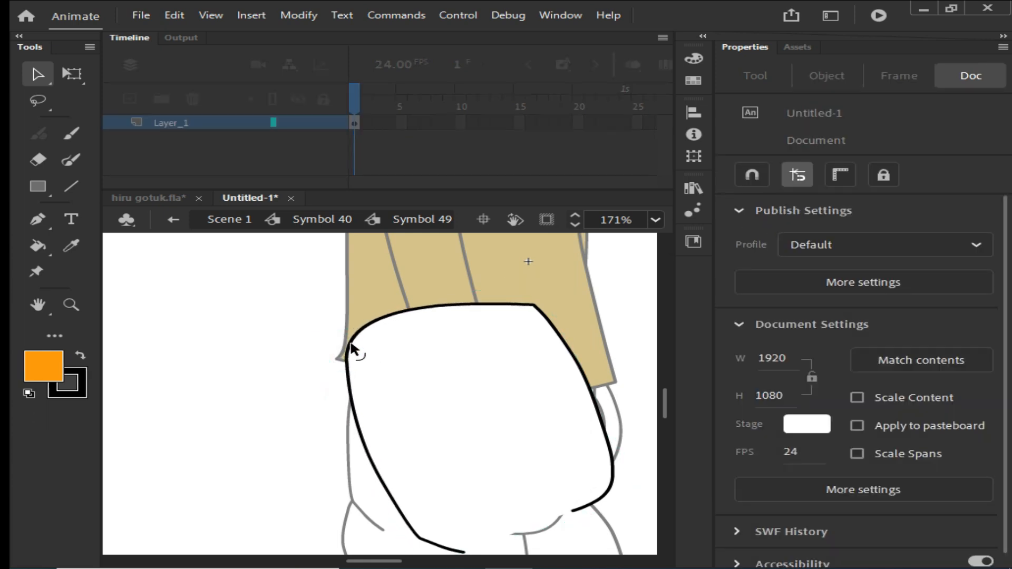
click(249, 375)
double_click(249, 375)
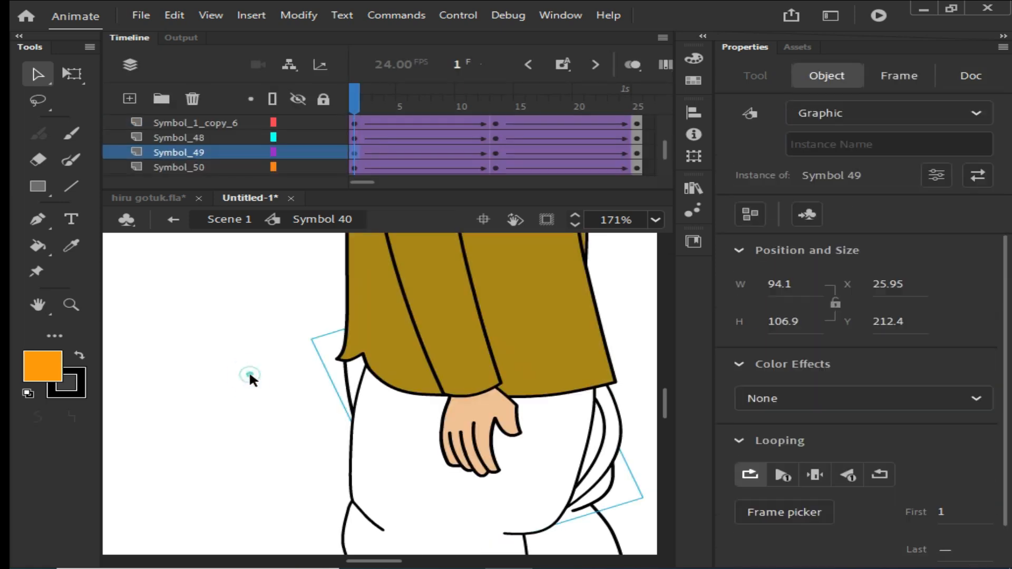
click(249, 374)
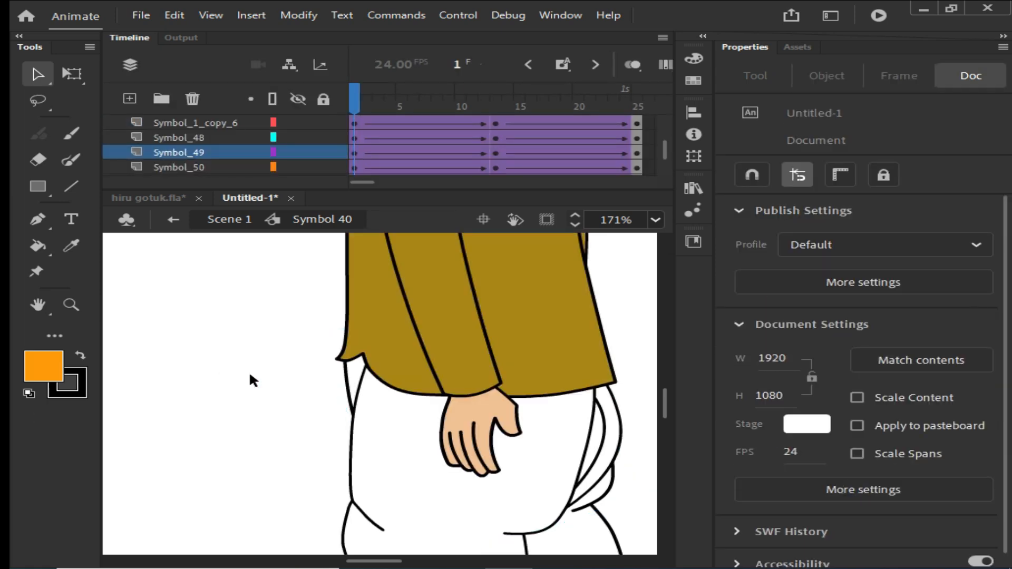
Play the full-figure walk cycle from frame 1 twice to check the motion.
key(ctrl+minus)
key(ctrl+minus)
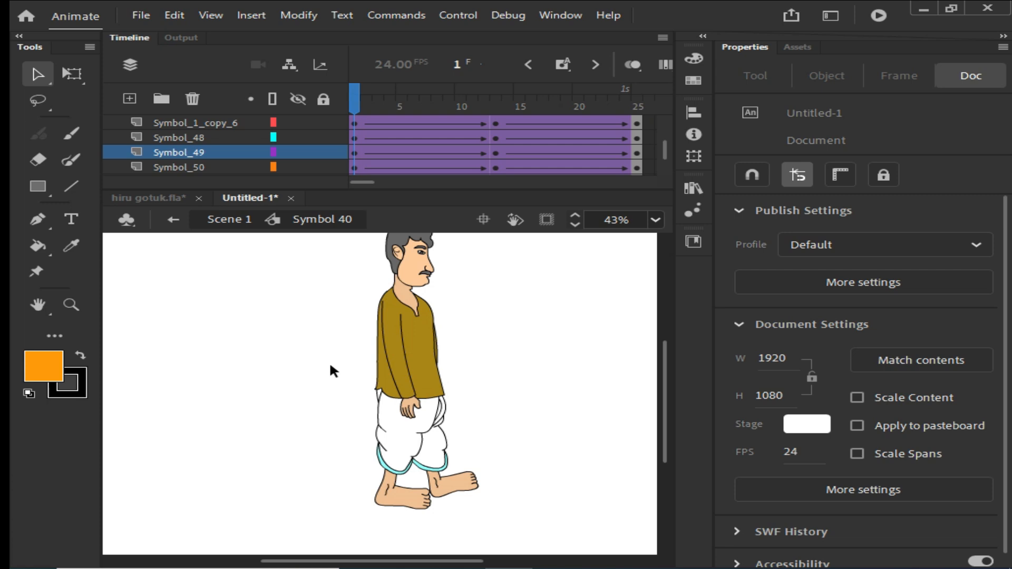
scroll(507, 384, up, 2)
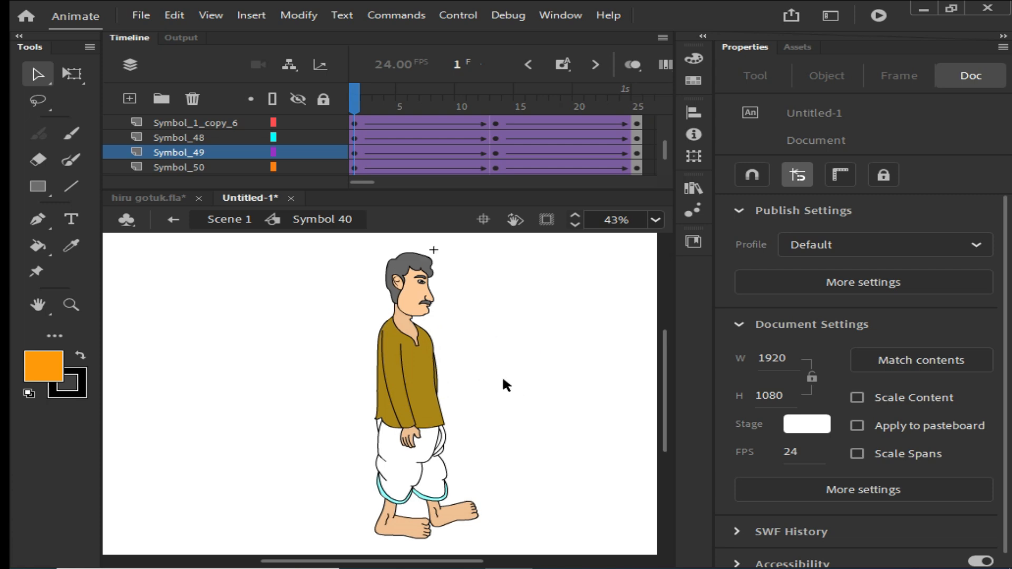
key(Return)
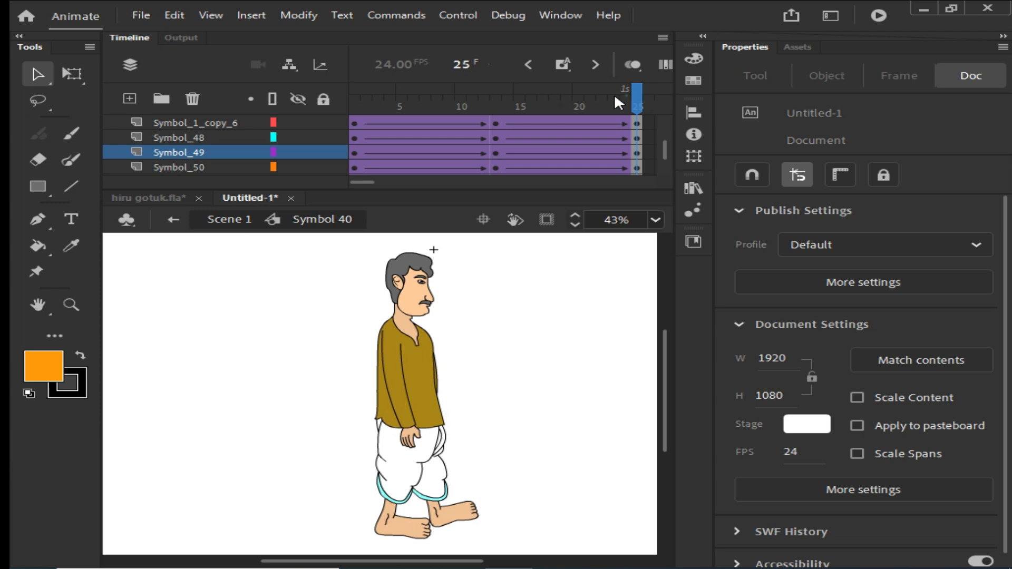
drag(635, 91, 355, 91)
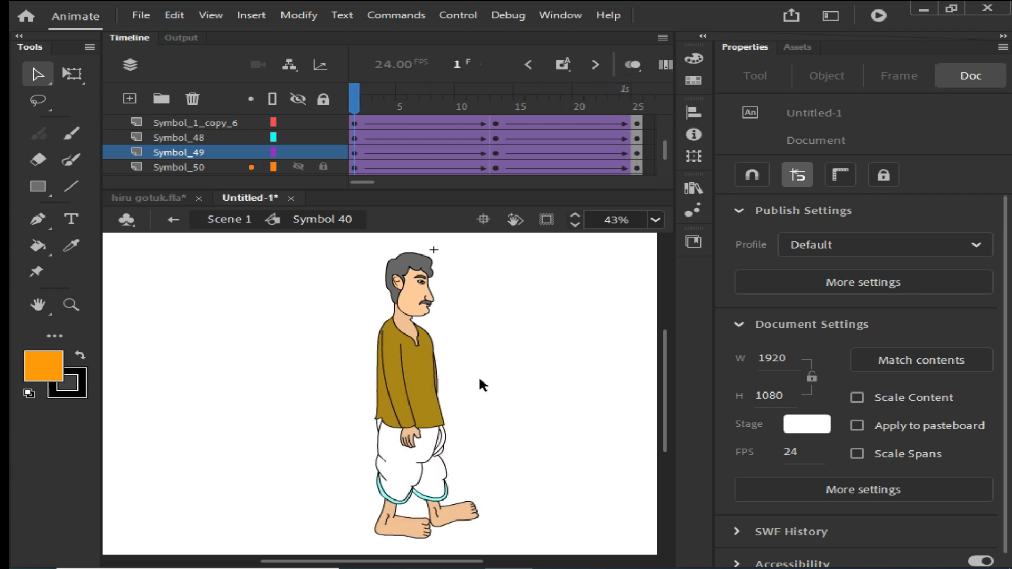
key(Return)
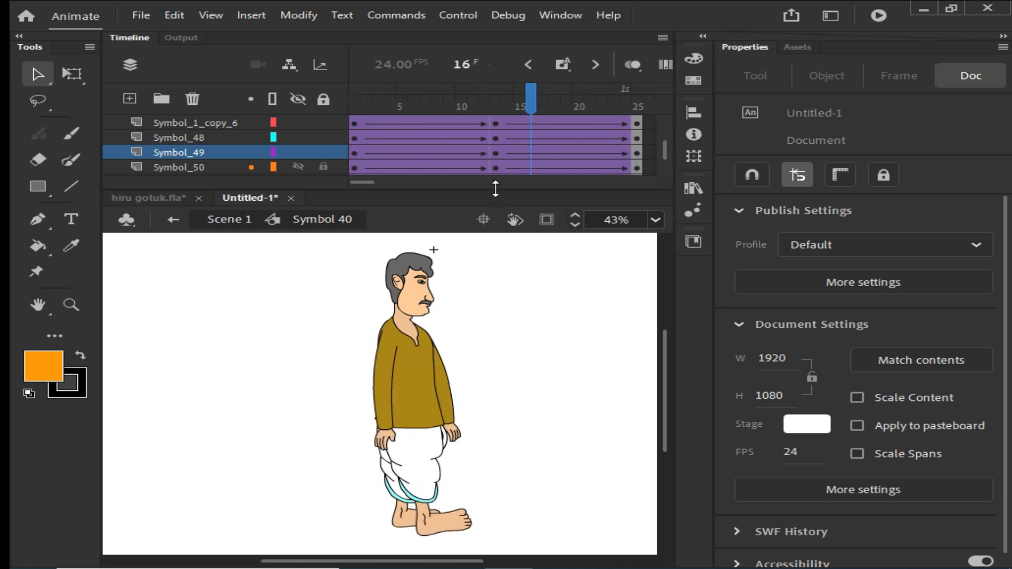
At frame 13, rotate the far arm slightly further forward around the shoulder and deselect it.
click(528, 102)
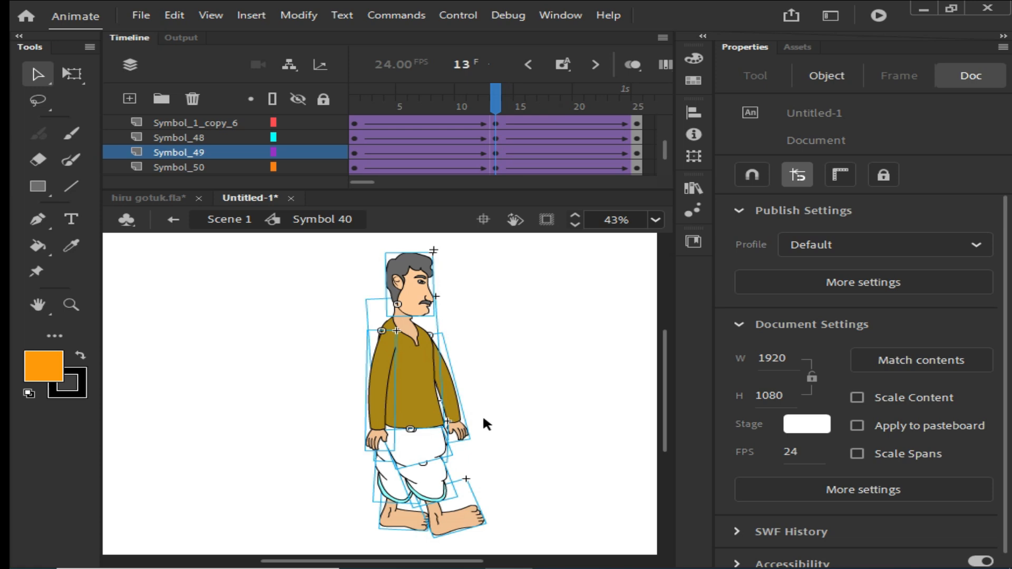
click(515, 434)
click(467, 414)
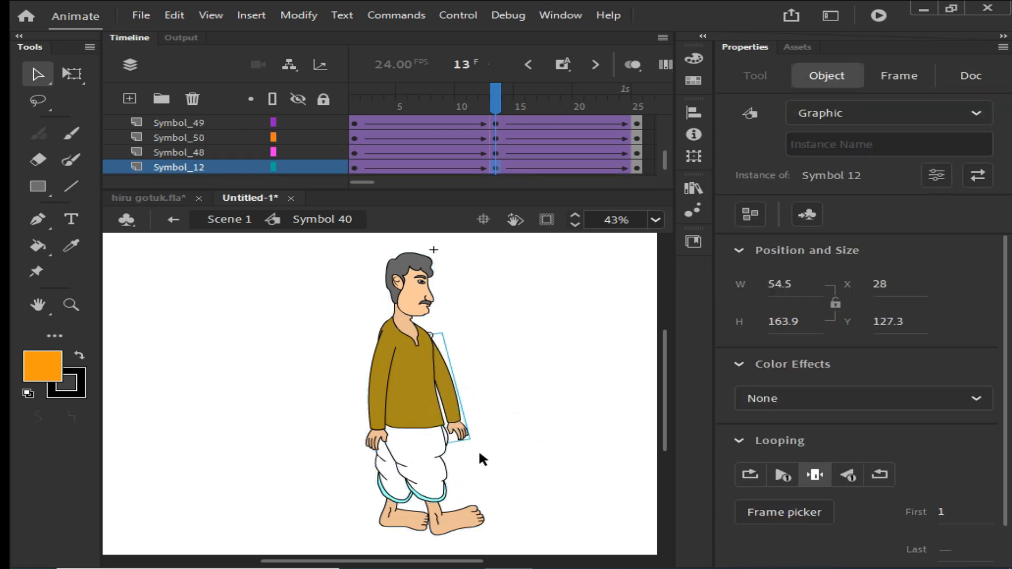
key(q)
drag(477, 449, 486, 451)
click(522, 464)
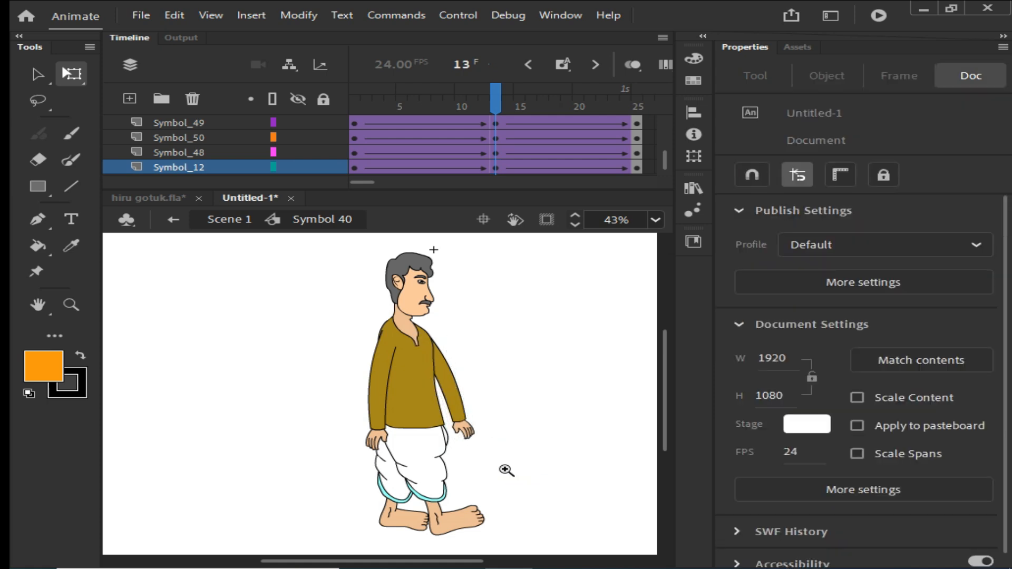
Play the animation focused on the hands and legs to check the arm swing.
key(z)
drag(310, 373, 515, 548)
drag(484, 443, 470, 452)
key(Return)
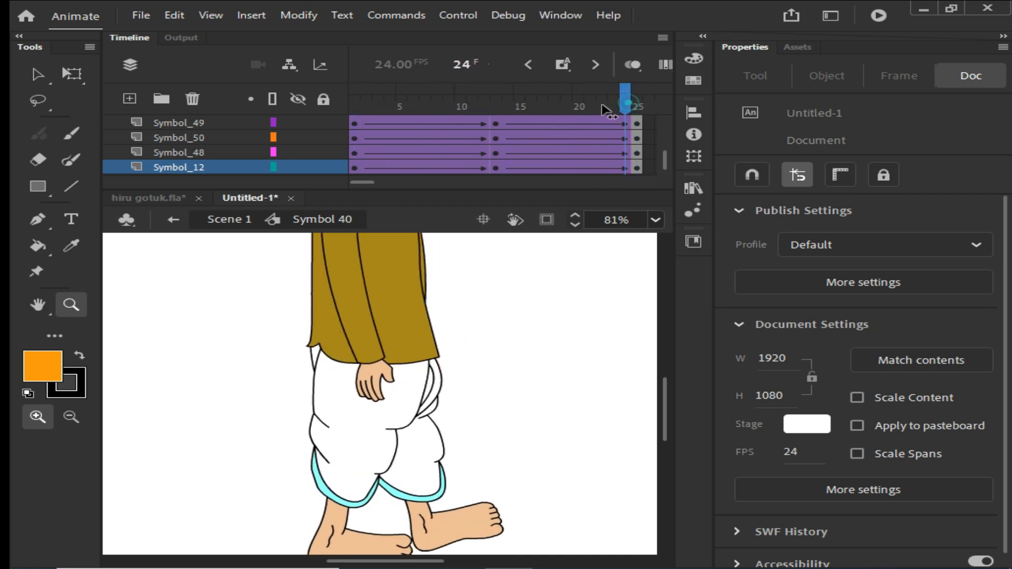
At frame 13, select the near arm and rotate it slightly further backward around the shoulder.
drag(606, 111, 499, 142)
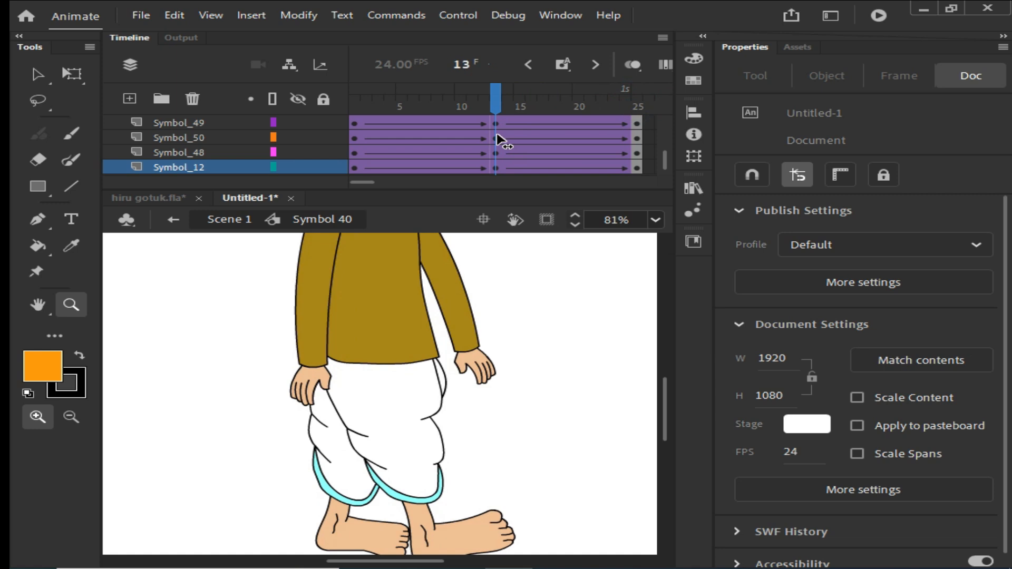
key(v)
click(312, 363)
key(q)
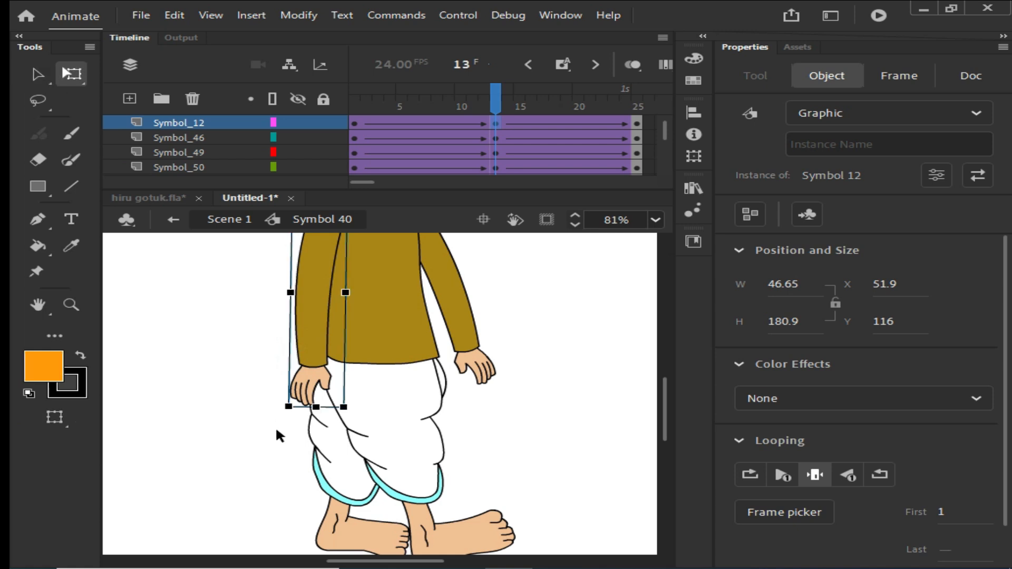
drag(280, 415, 275, 422)
Select the far arm, return to frame 1 and replay the walk cycle with the adjusted arm poses.
click(476, 364)
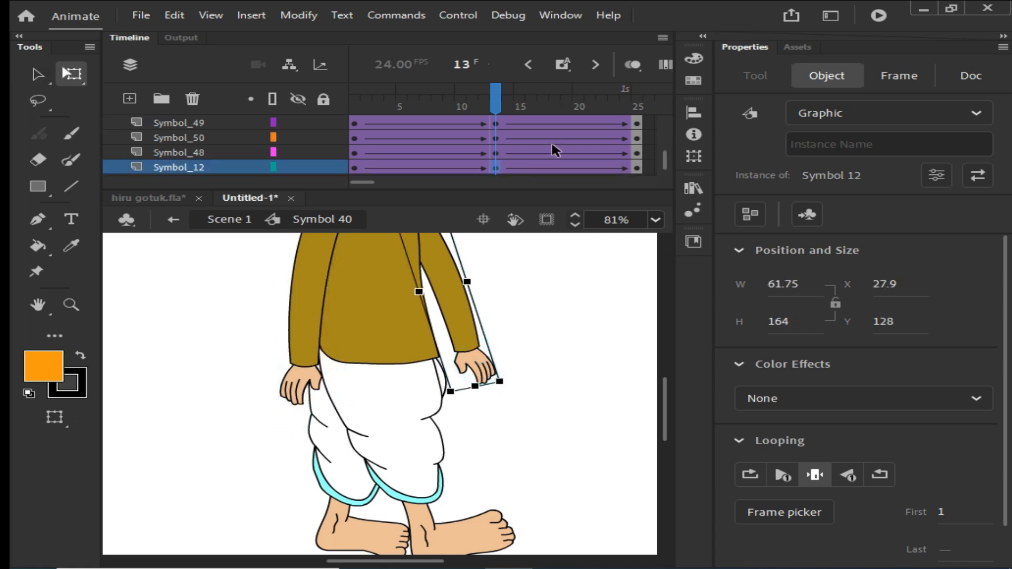
drag(502, 97, 305, 144)
key(Return)
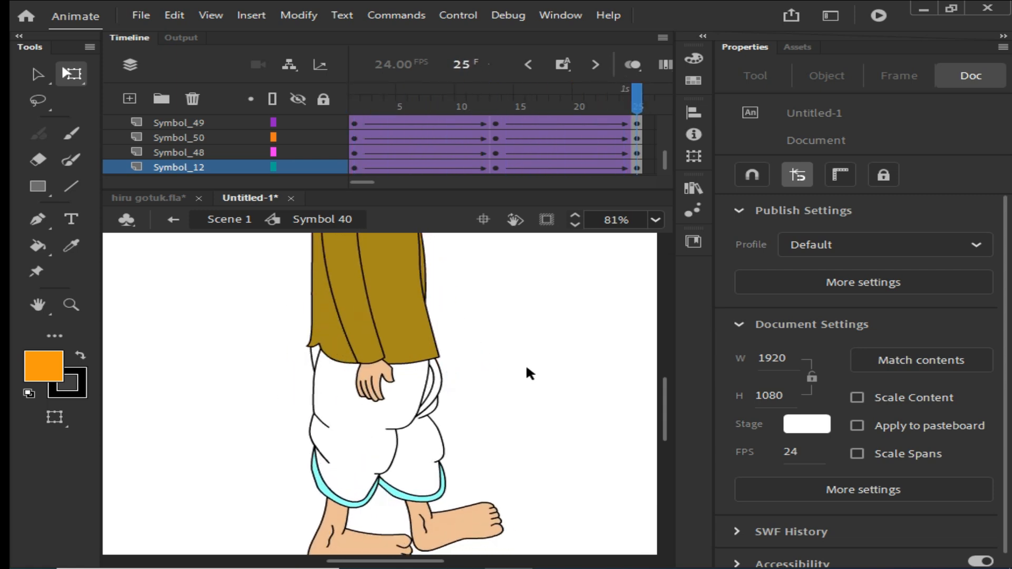
Move the playhead to frame 7 with the whole character in view.
key(ctrl+minus)
key(ctrl+minus)
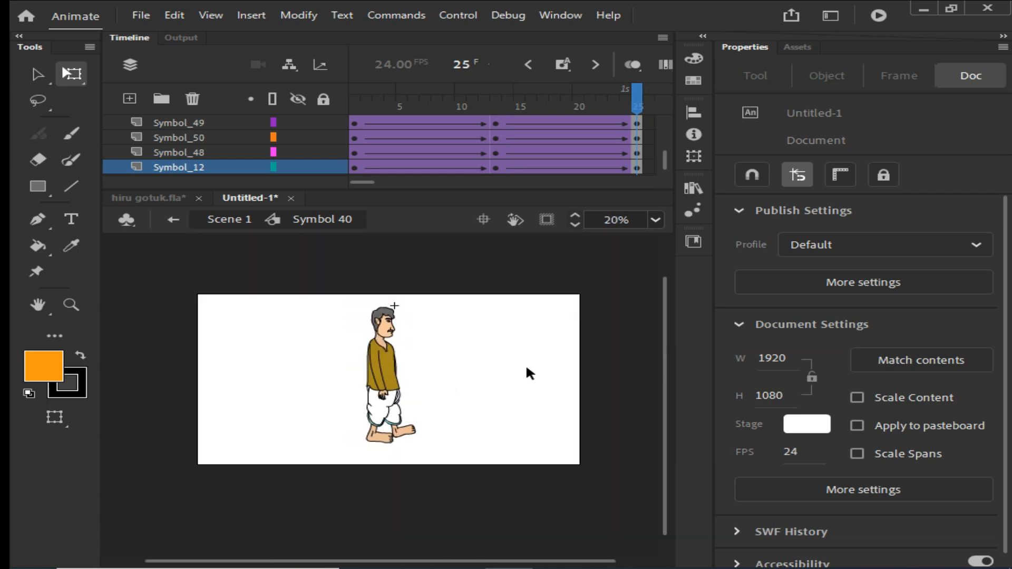
click(460, 69)
key(BackSpace)
text(7)
key(Return)
click(493, 341)
click(416, 102)
drag(417, 103, 434, 149)
Convert frame 7 to keyframes on every layer, from Symbol_41 down to the lowest Symbol_12.
scroll(438, 150, up, 3)
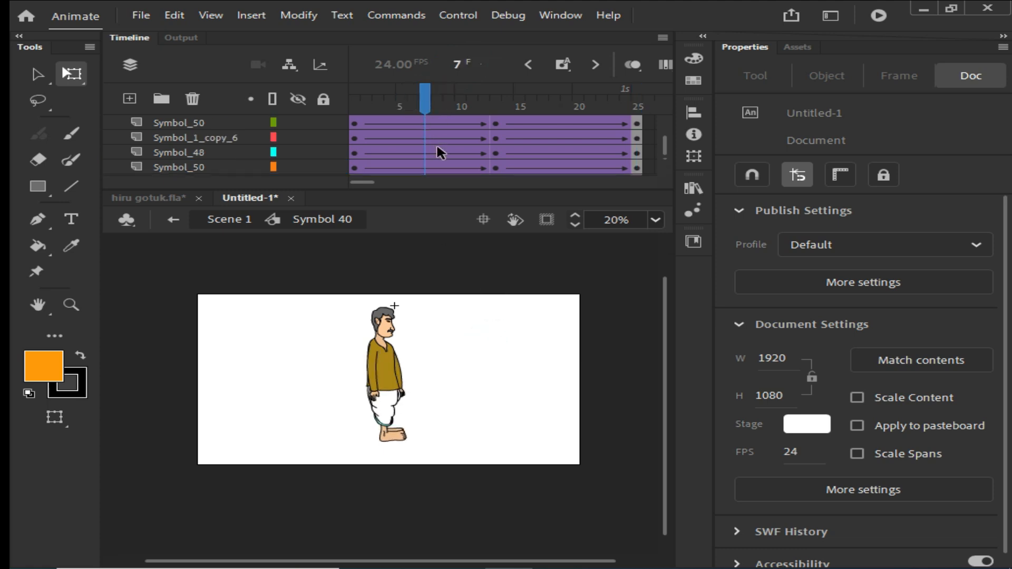
scroll(442, 154, up, 2)
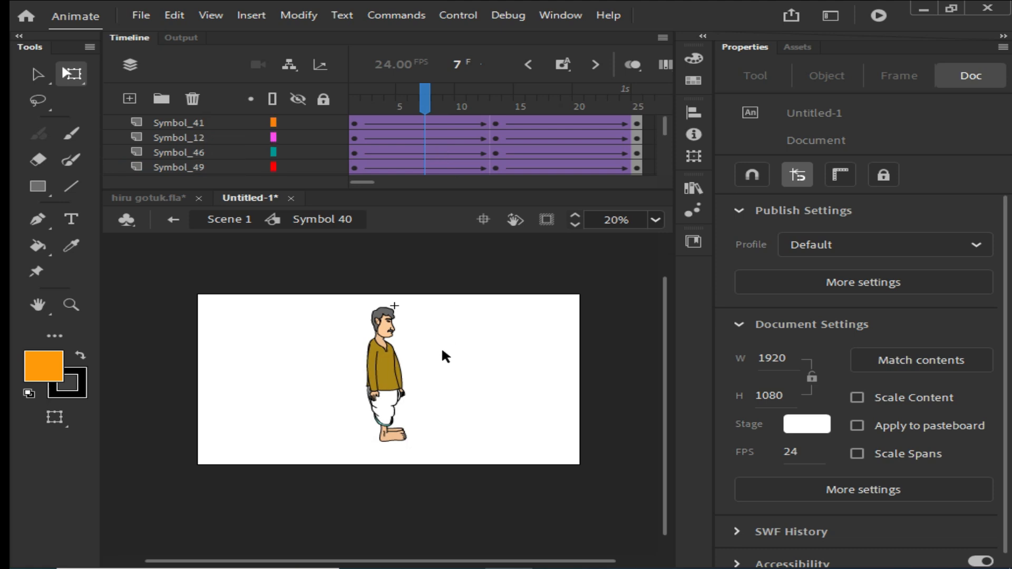
key(z)
drag(335, 293, 473, 460)
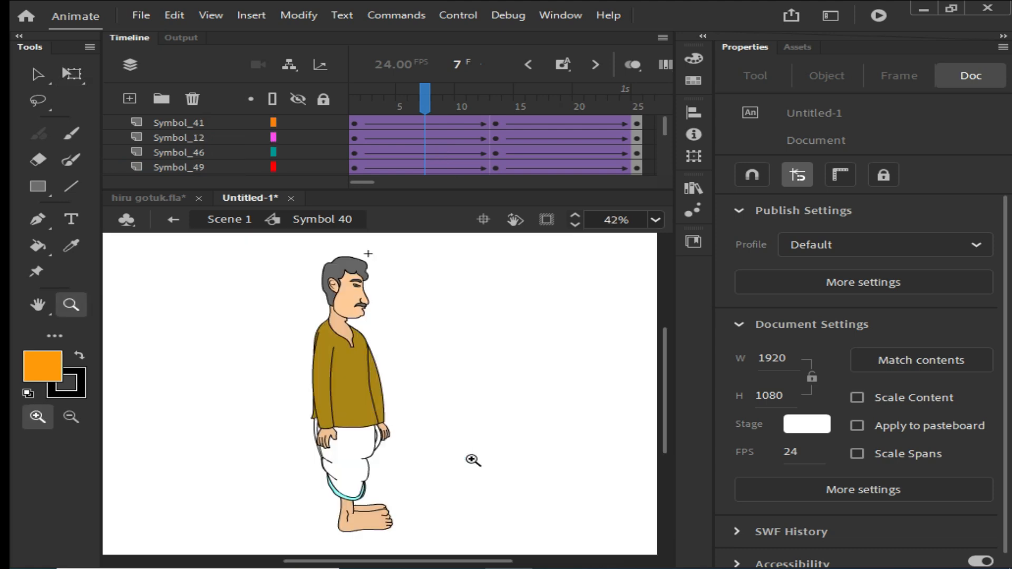
drag(378, 464, 393, 440)
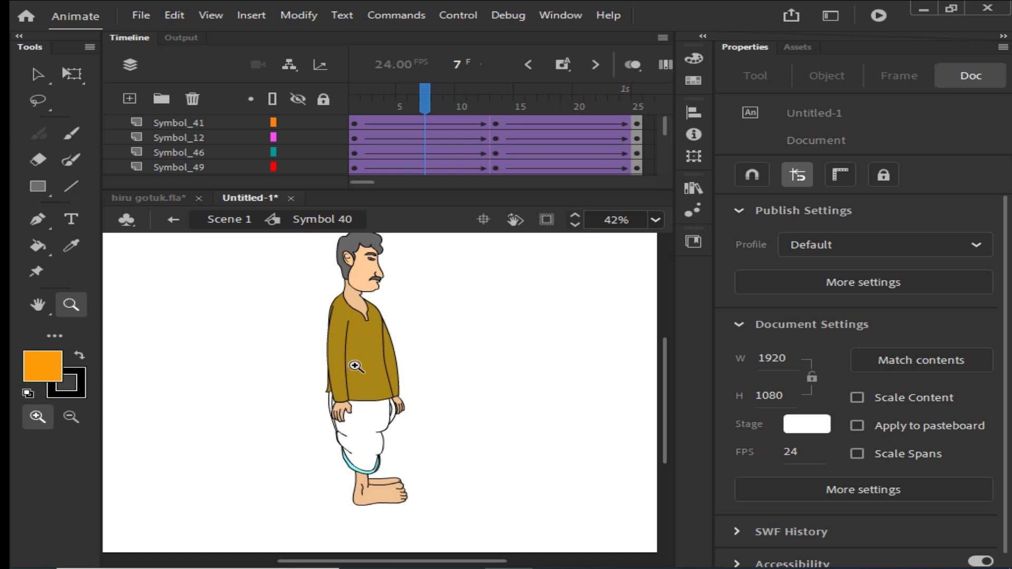
key(v)
click(451, 328)
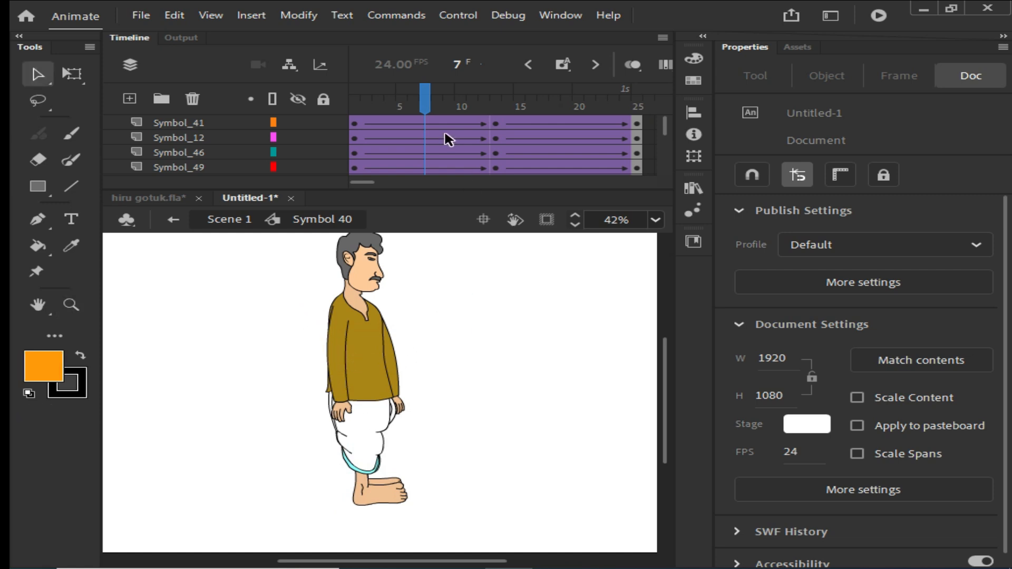
drag(425, 136, 424, 191)
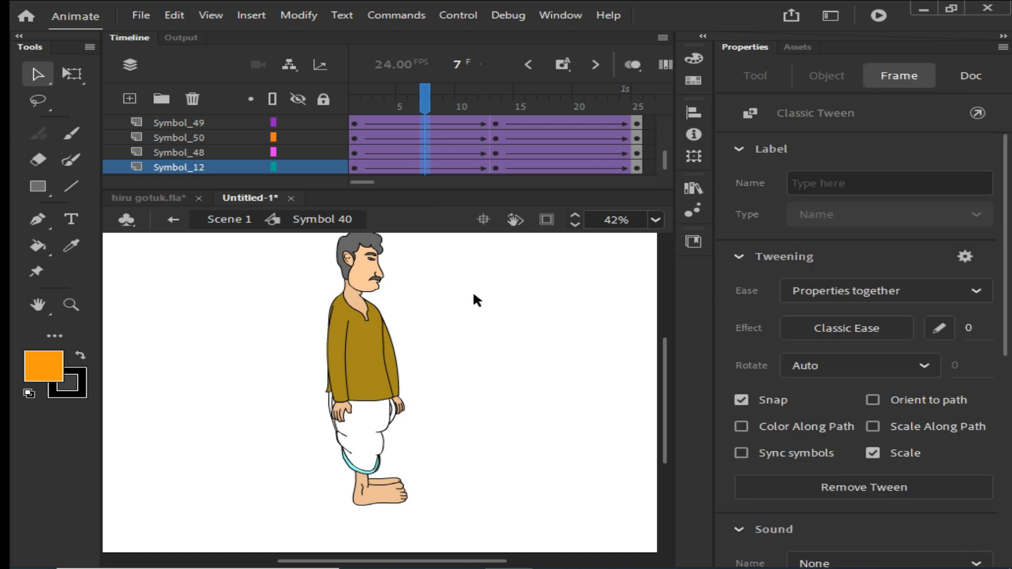
right_click(428, 168)
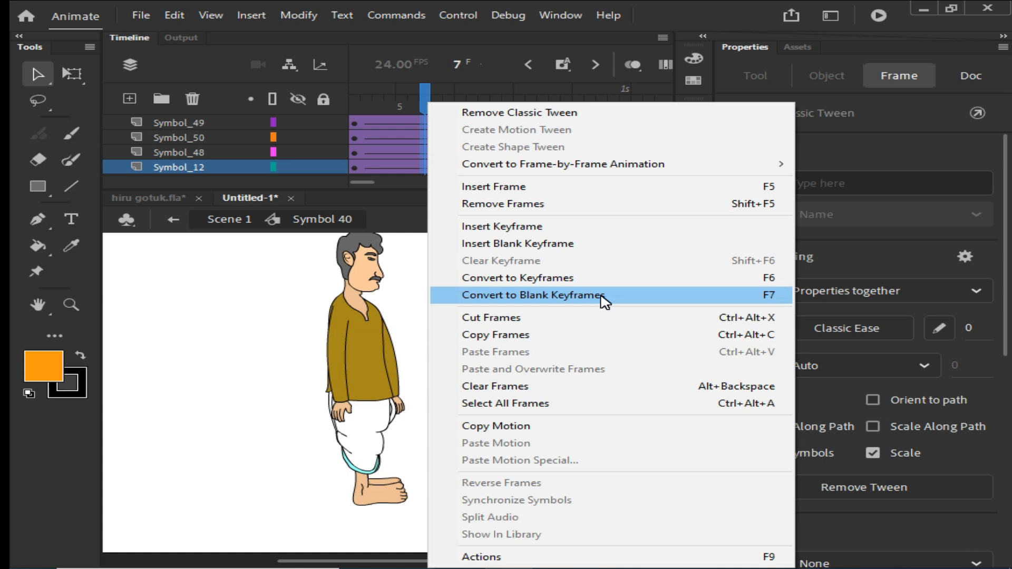
click(549, 283)
click(520, 316)
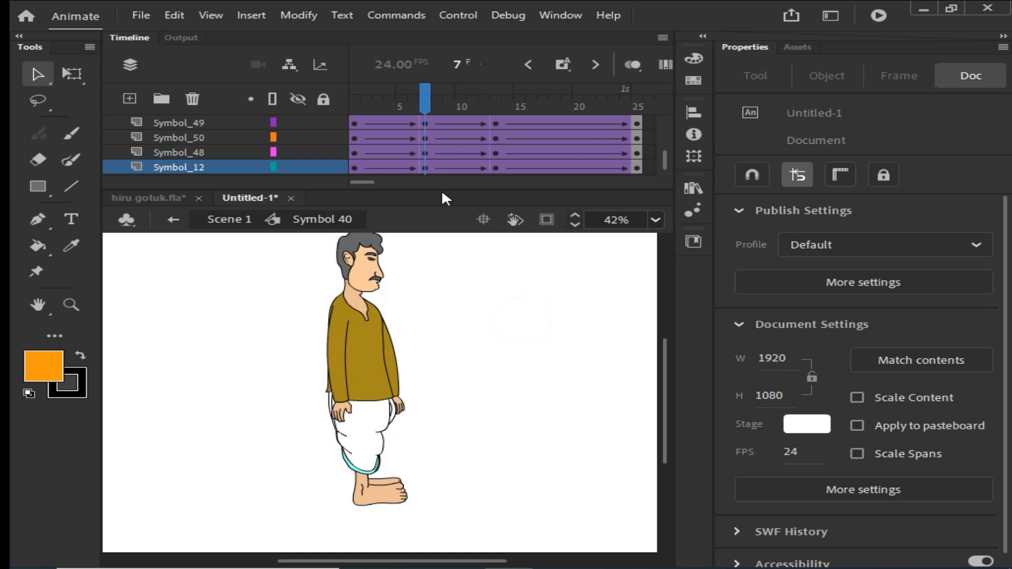
At frame 7, select the head, torso and arms, set the pivot at the waist and stretch them slightly upward to a height of about 300.5.
mouse_move(419, 100)
mouse_down()
mouse_move(407, 100)
mouse_move(431, 113)
mouse_up()
drag(464, 360, 466, 394)
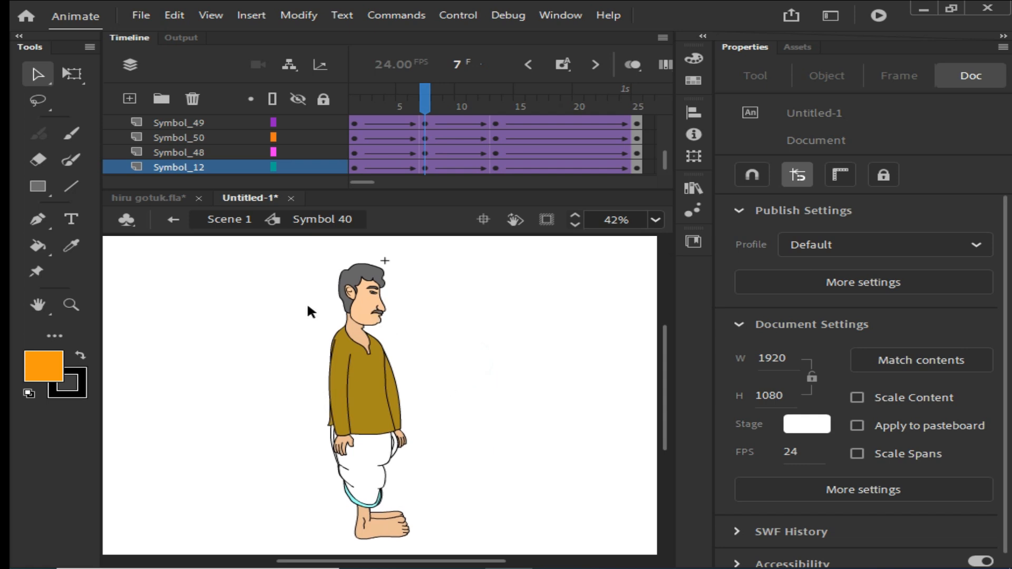
drag(252, 274, 432, 390)
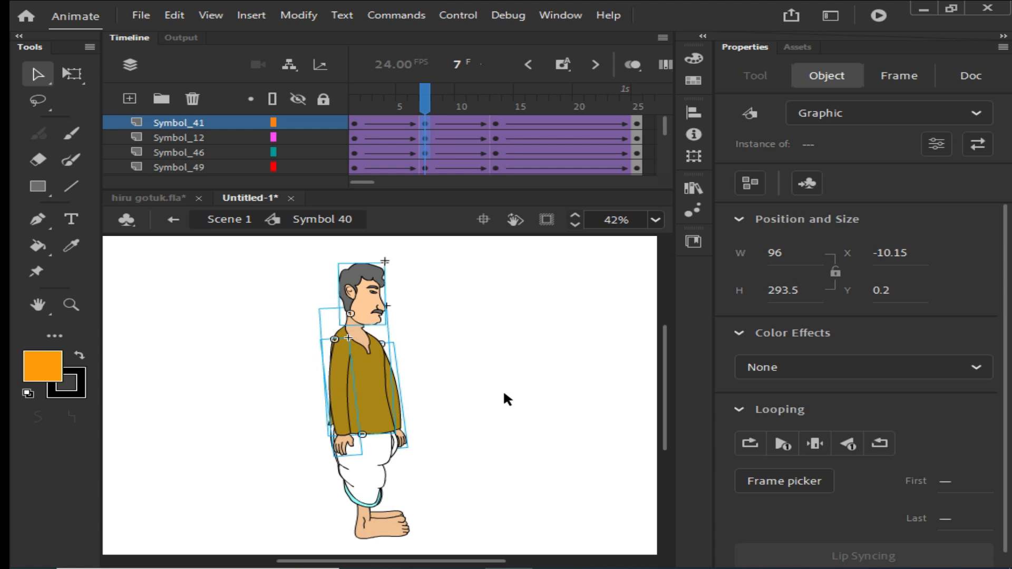
key(q)
drag(360, 361, 363, 441)
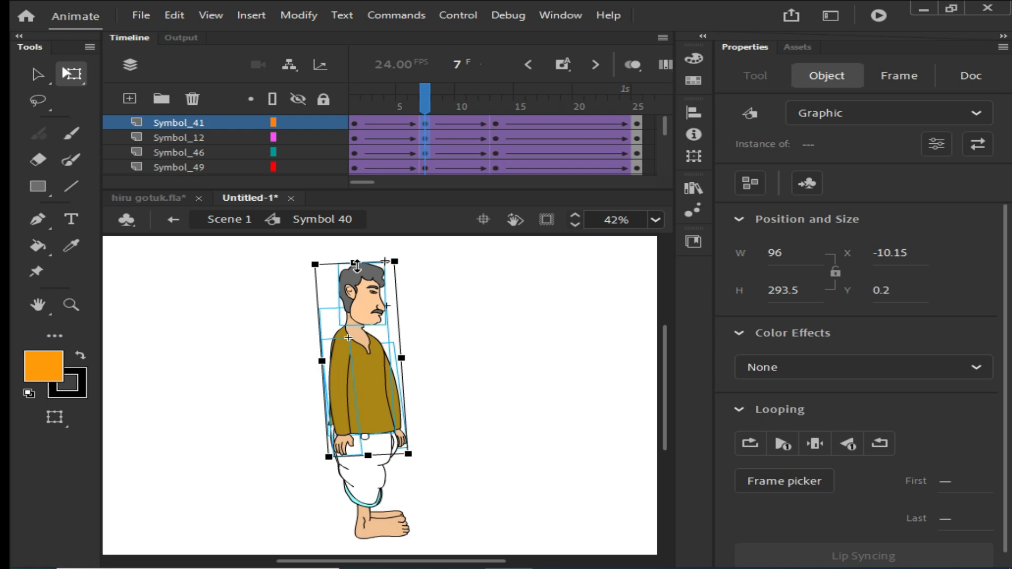
drag(357, 267, 358, 261)
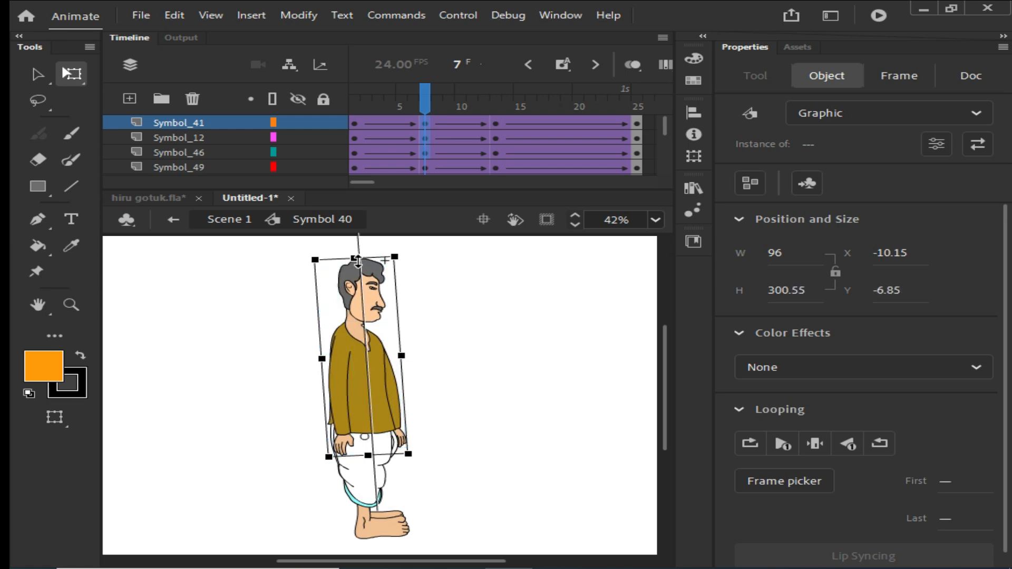
click(459, 304)
At frame 7, select the head and rotate it very slightly around the neck.
drag(422, 95, 429, 142)
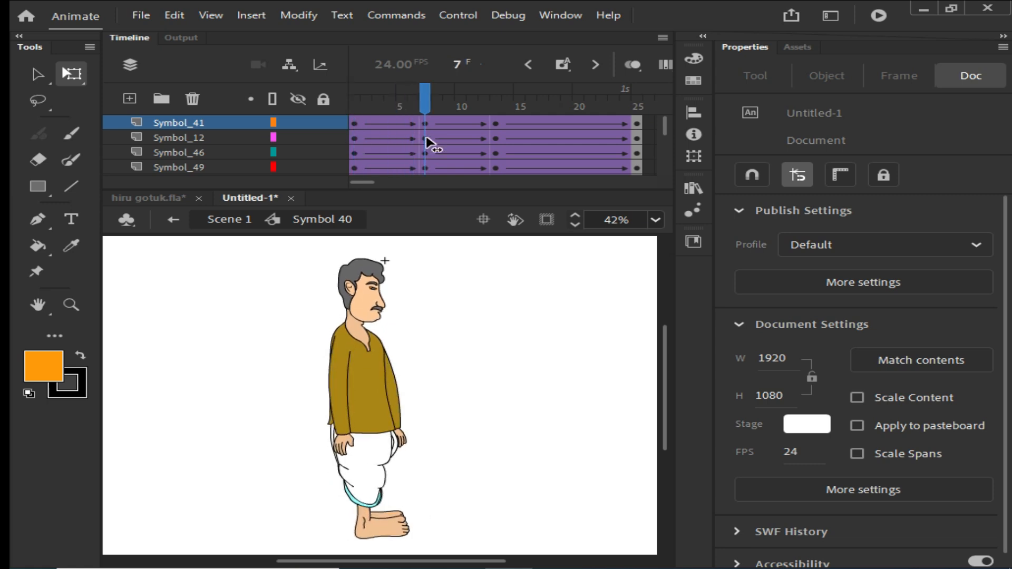
click(378, 316)
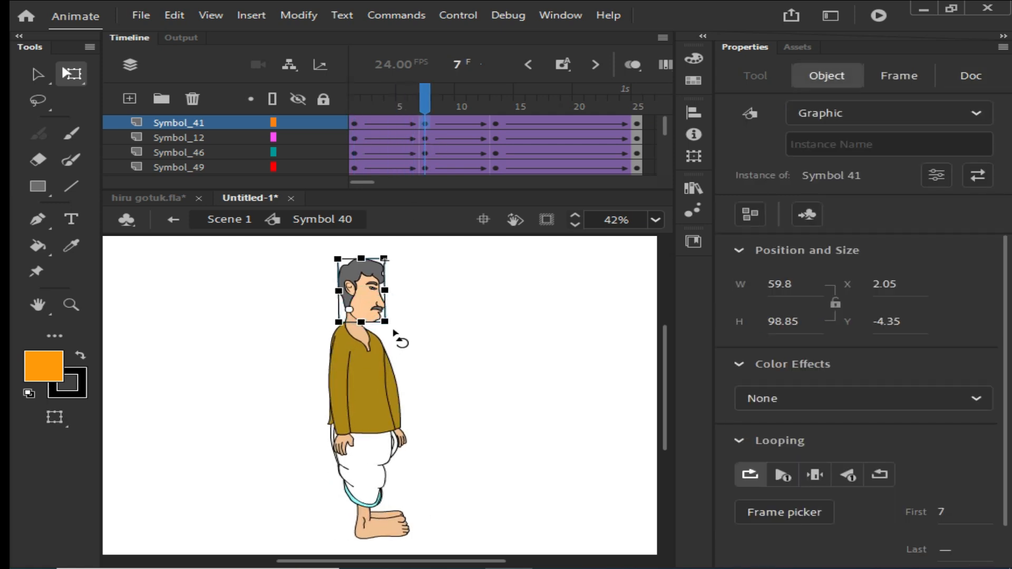
click(393, 327)
drag(393, 329, 397, 333)
click(469, 317)
drag(419, 108, 430, 172)
drag(454, 486, 464, 423)
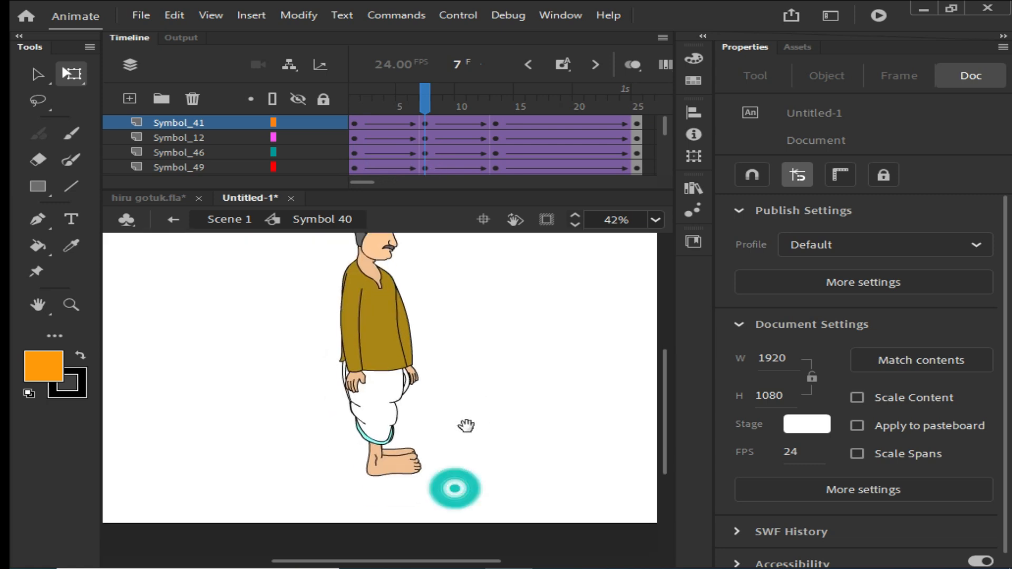
Compare the legs at frame 1, then at frame 7 rotate the whole near leg slightly forward around the hip.
drag(411, 110, 343, 154)
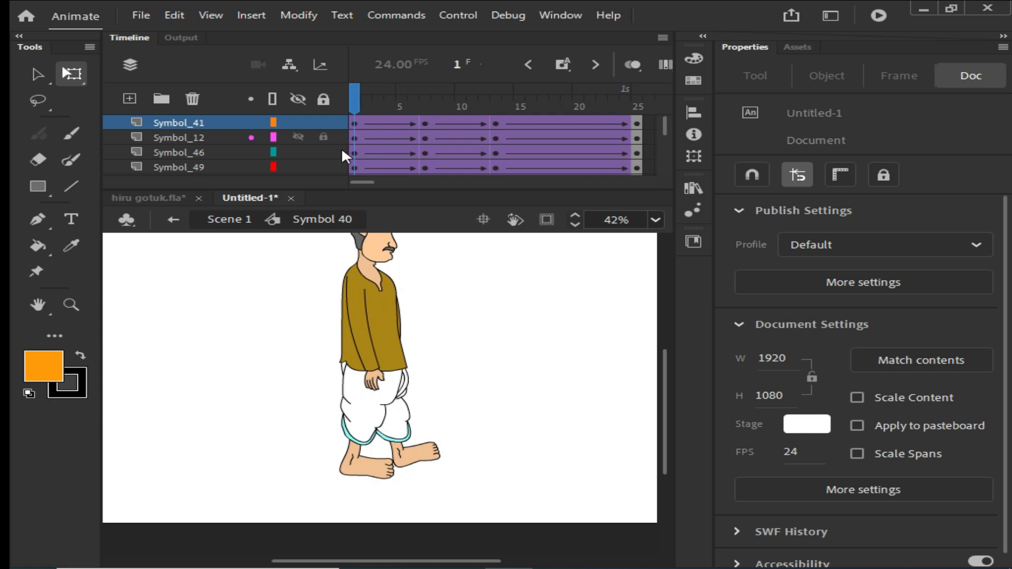
key(z)
drag(259, 310, 449, 452)
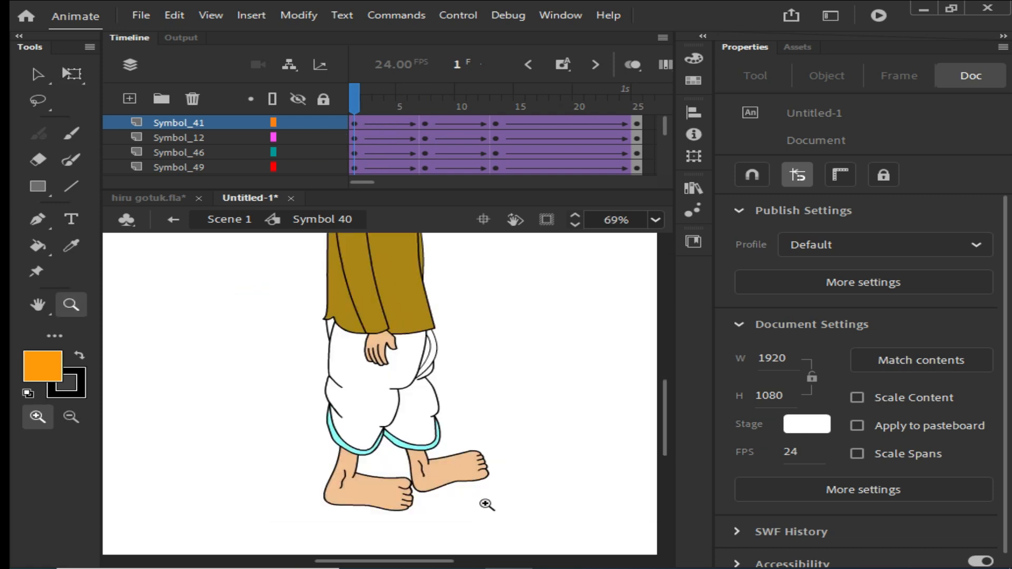
drag(360, 104, 425, 112)
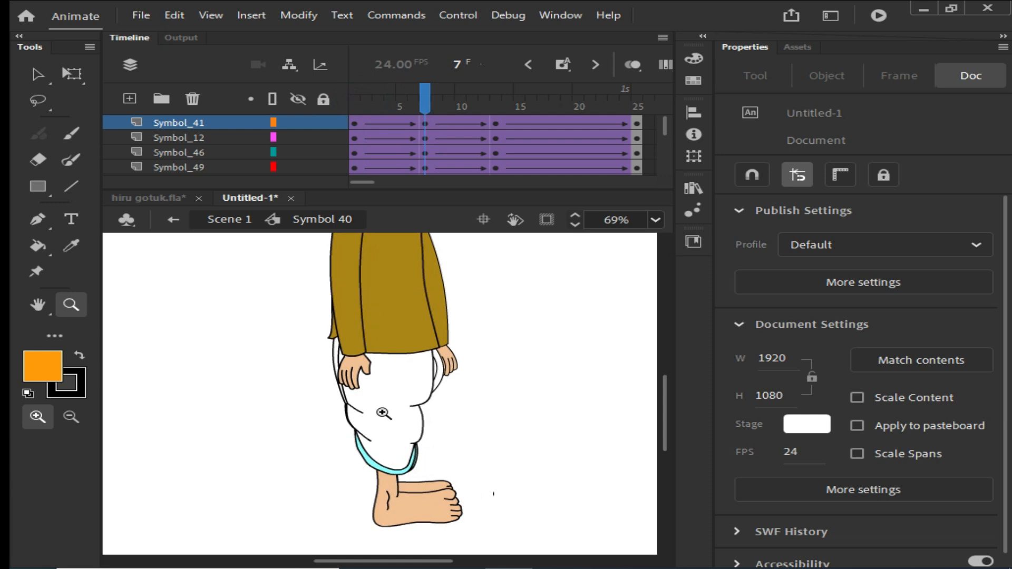
key(v)
click(393, 430)
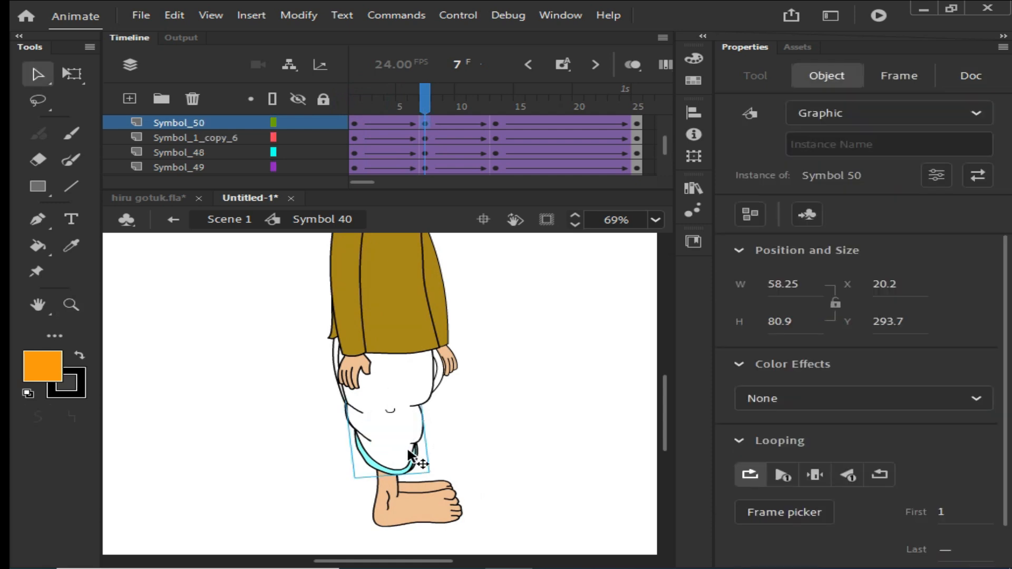
shift+click(410, 380)
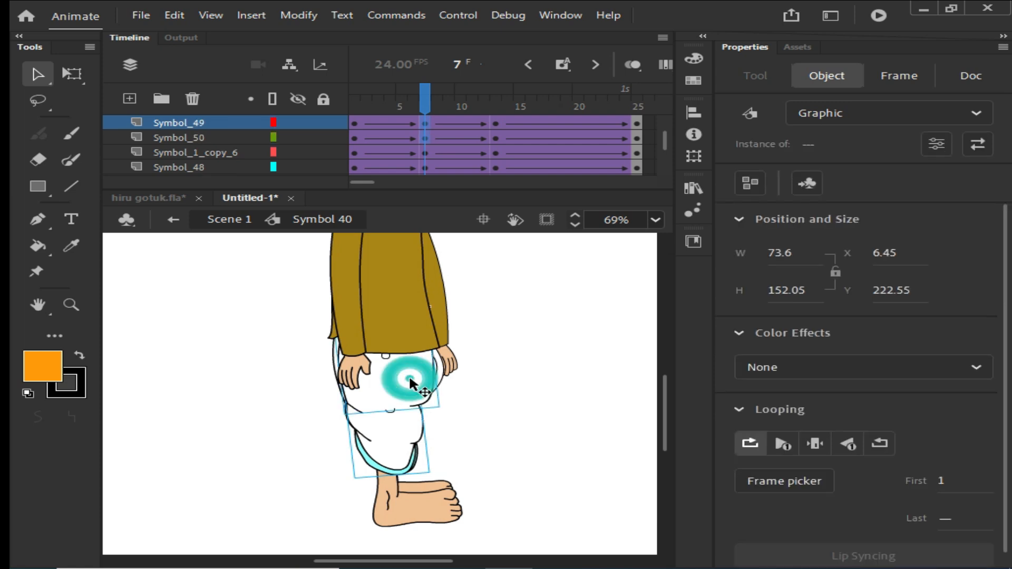
shift+click(411, 519)
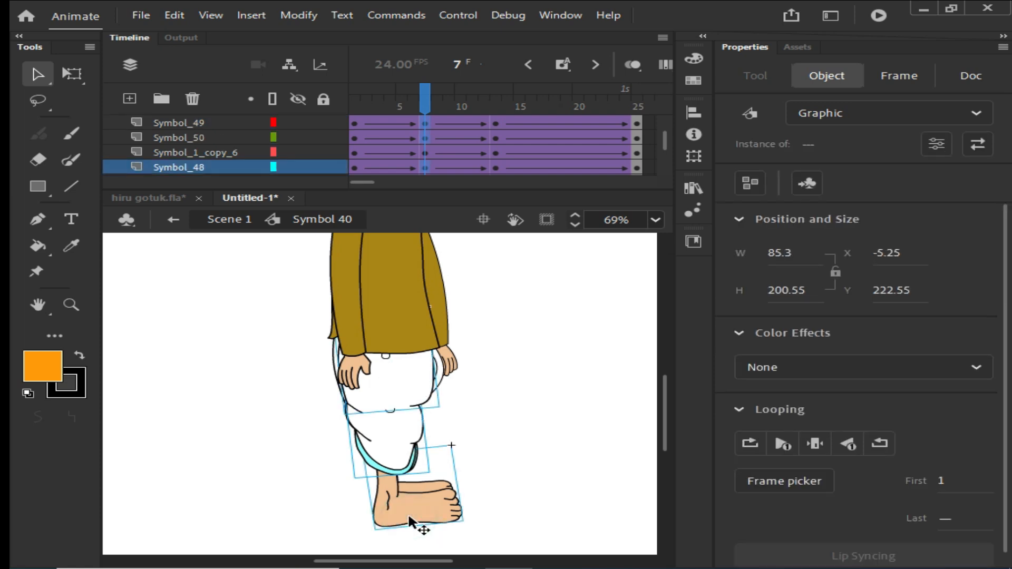
key(q)
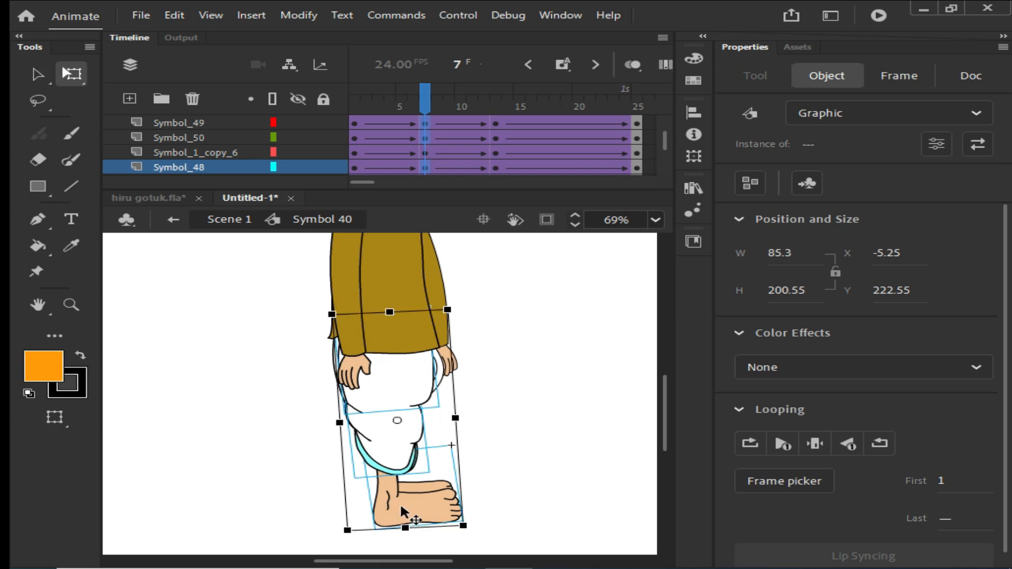
drag(397, 421, 387, 352)
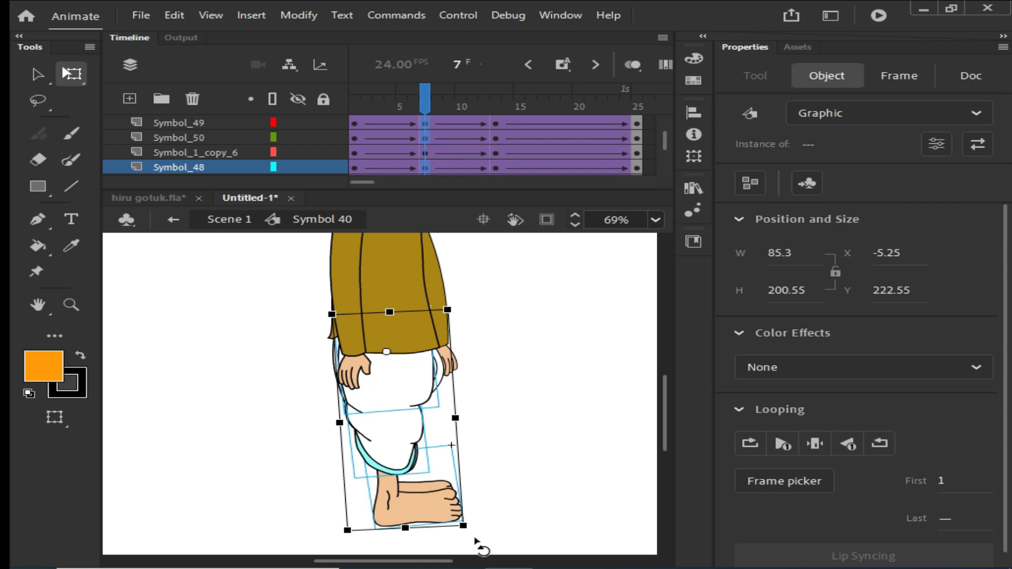
drag(474, 540, 500, 532)
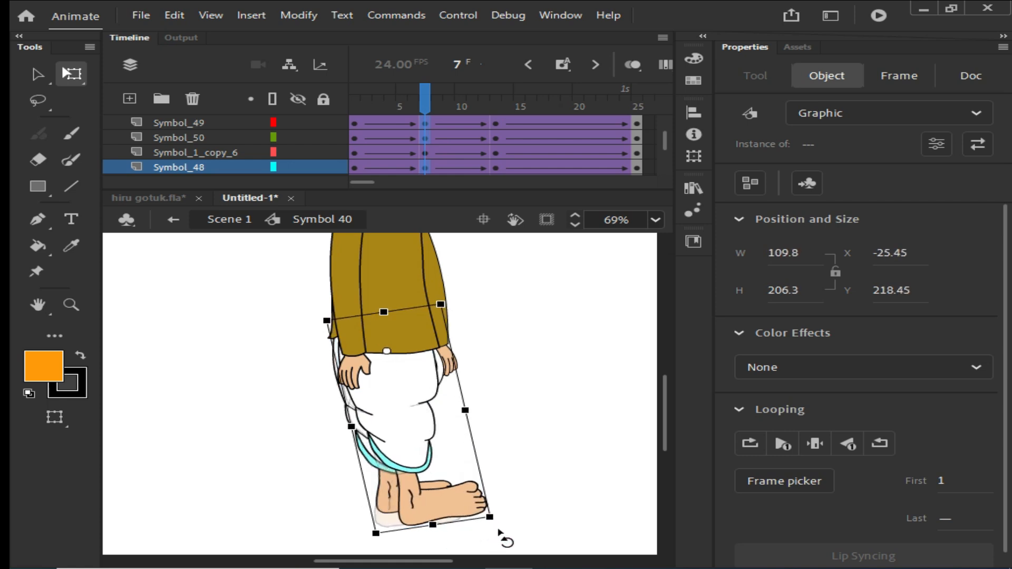
drag(499, 533, 502, 530)
click(551, 462)
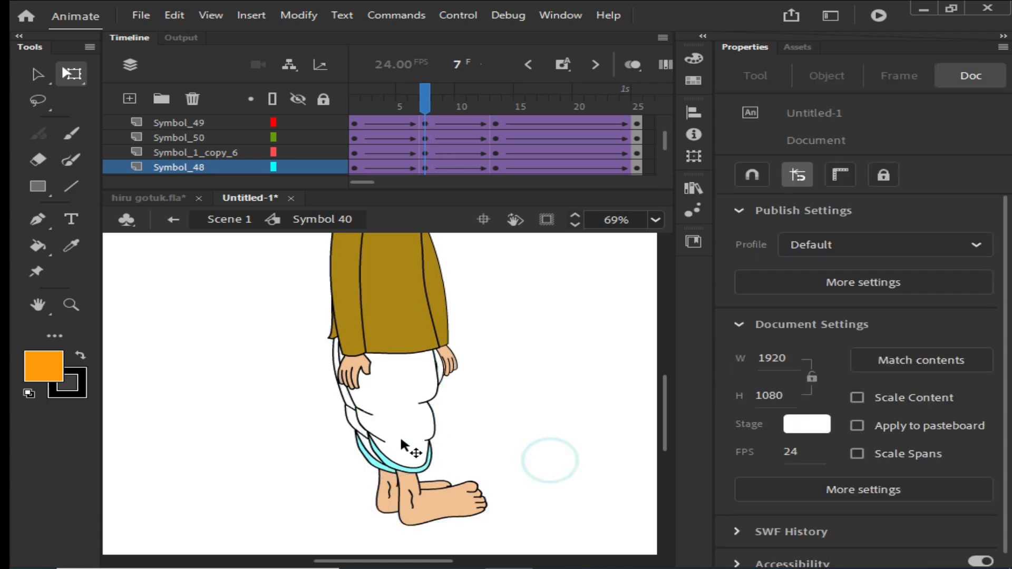
At frame 7, rotate the near shin backward around the knee, then reattach the near foot below it, tilted toes-down.
click(400, 436)
drag(446, 474, 376, 504)
click(508, 443)
drag(457, 524, 370, 529)
drag(339, 473, 344, 474)
click(477, 436)
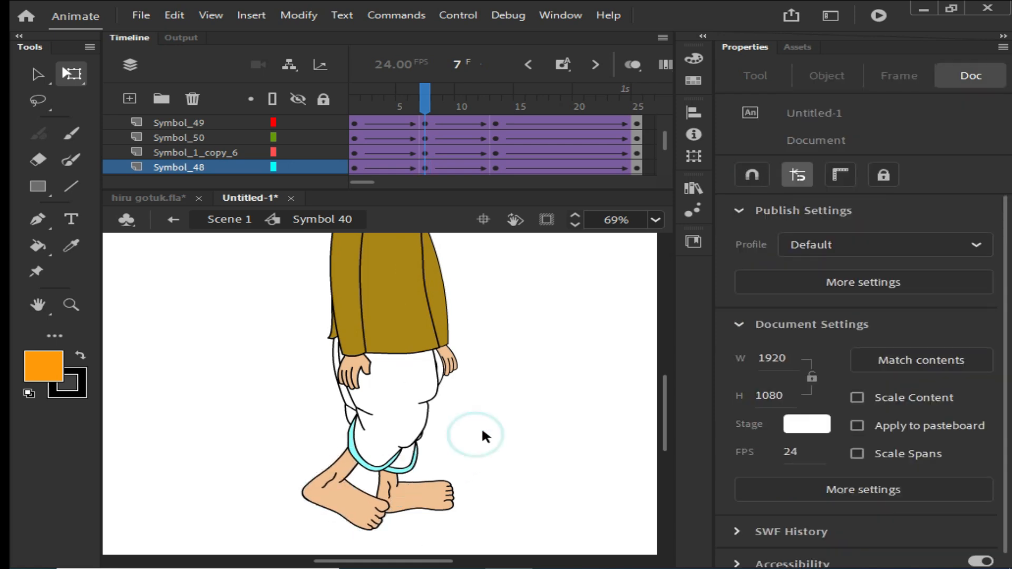
Return to frame 1 and play the walk cycle with the whole character in view.
key(ctrl+minus)
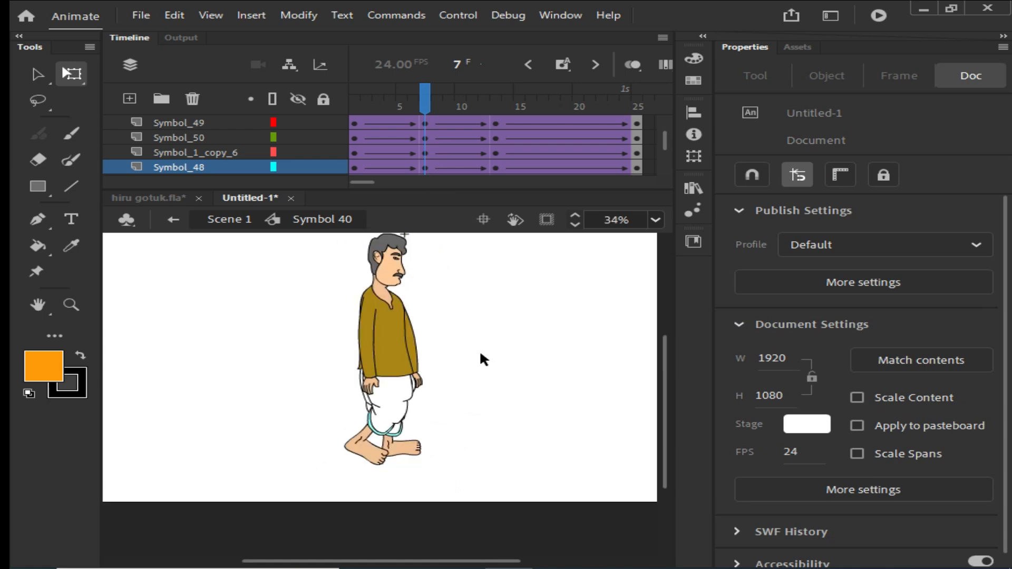
drag(453, 331, 458, 351)
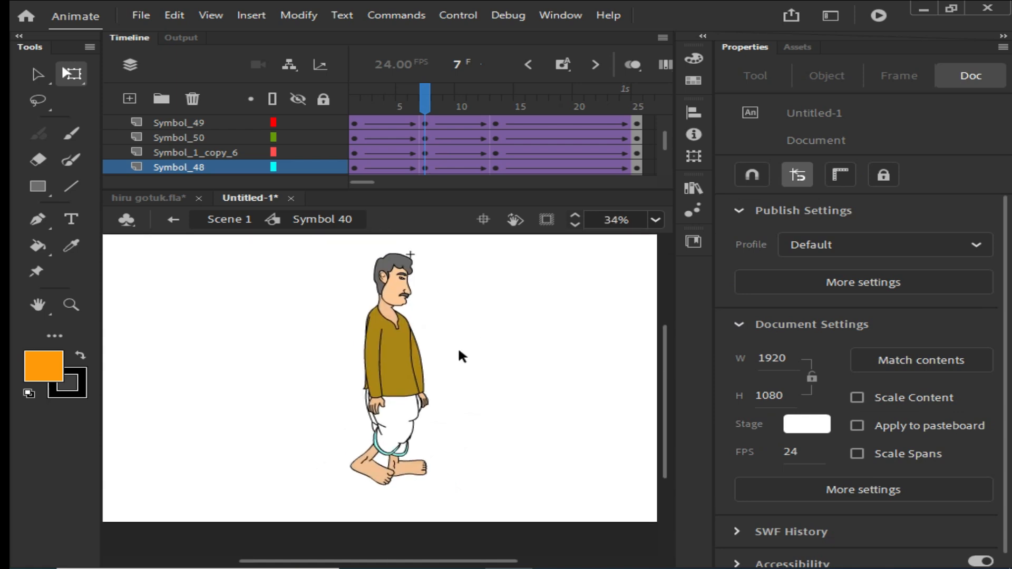
drag(422, 102, 355, 108)
key(Return)
Convert frame 19 to keyframes on every layer of the character.
drag(475, 102, 551, 173)
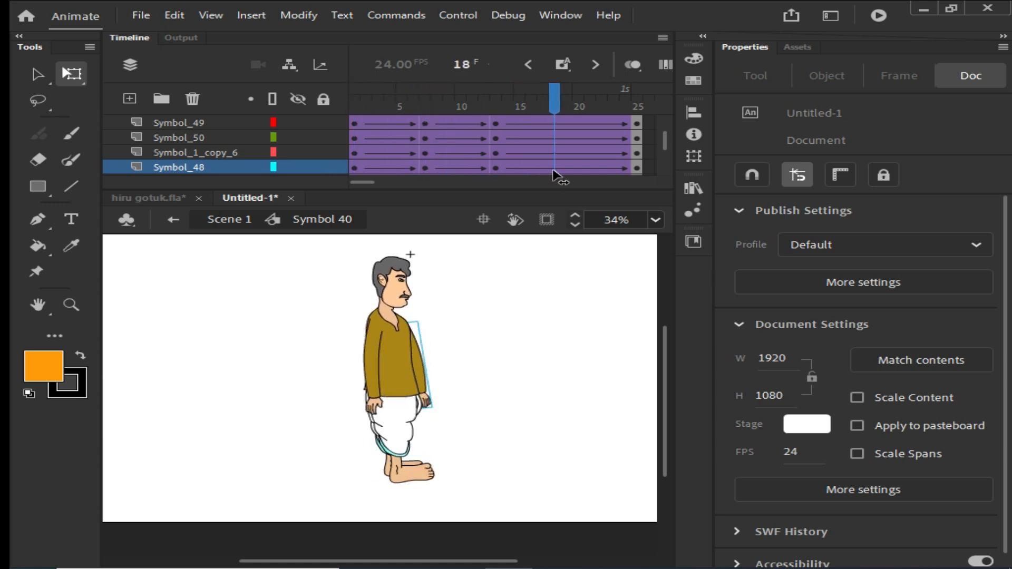
click(565, 100)
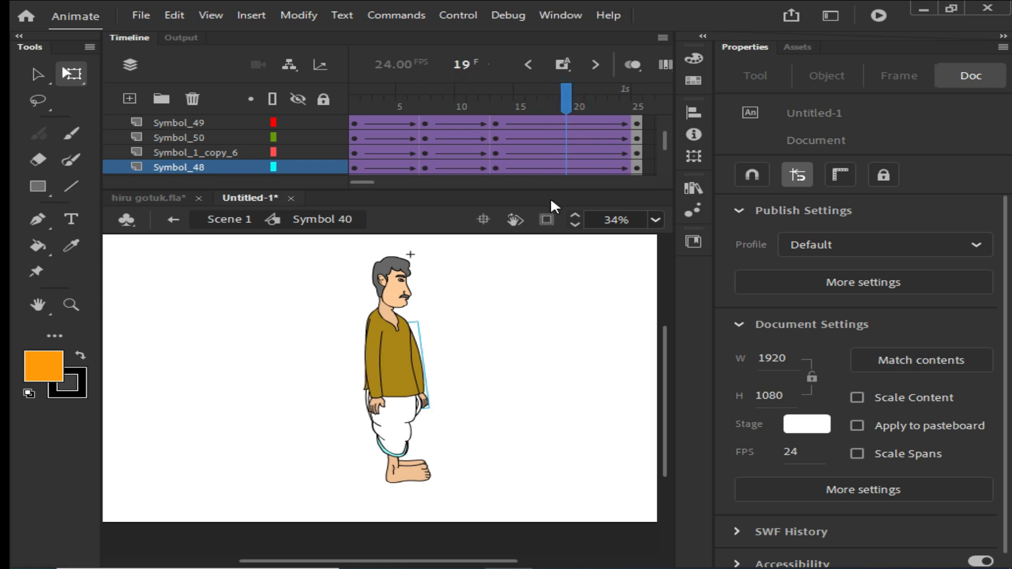
scroll(582, 152, up, 3)
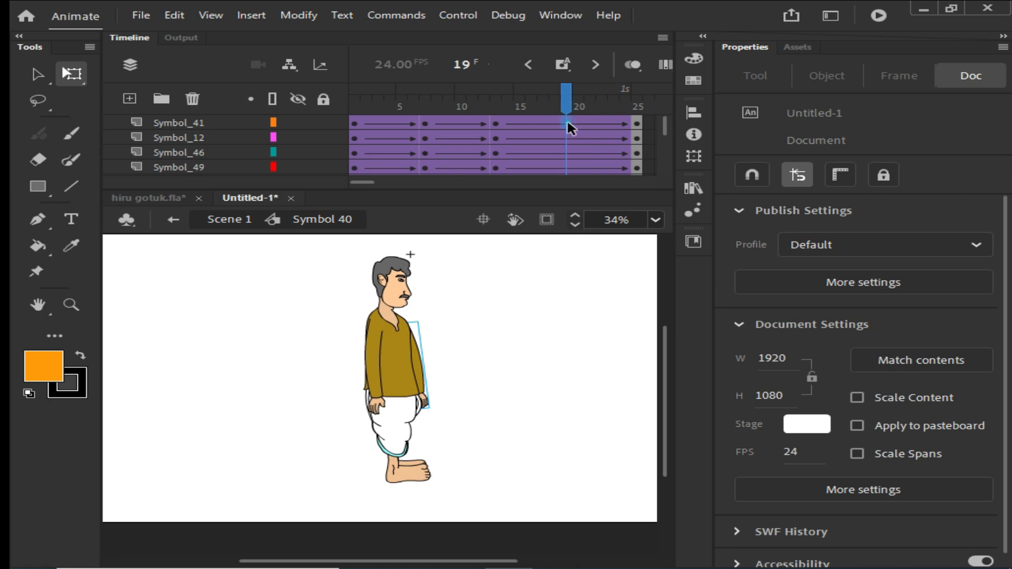
scroll(570, 174, down, 4)
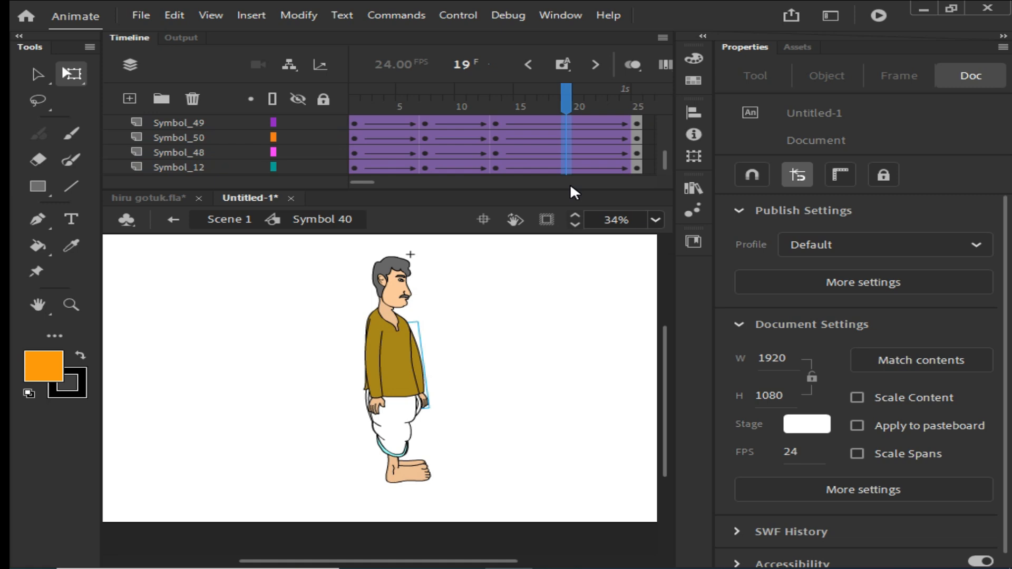
click(570, 182)
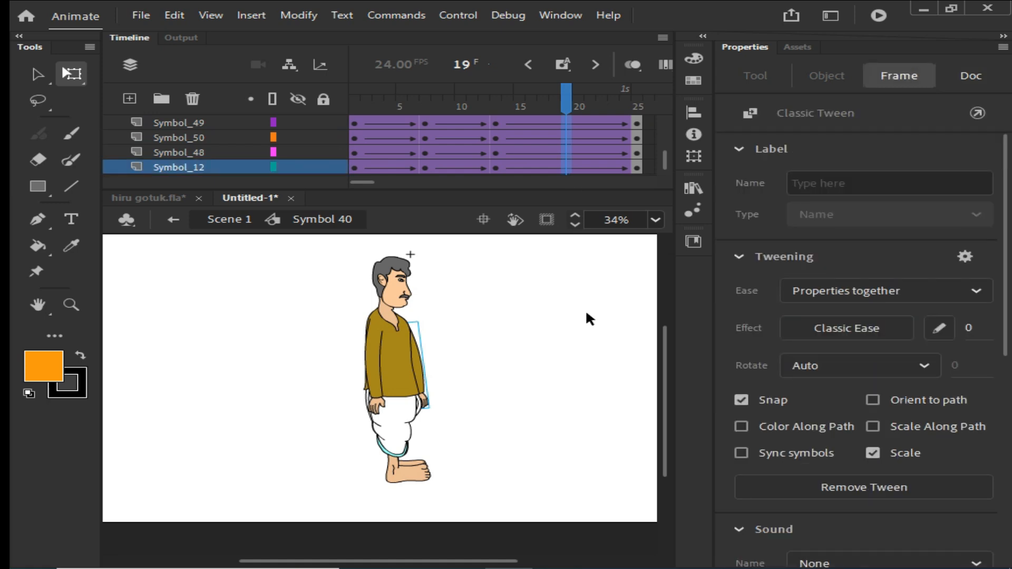
key(ctrl+a)
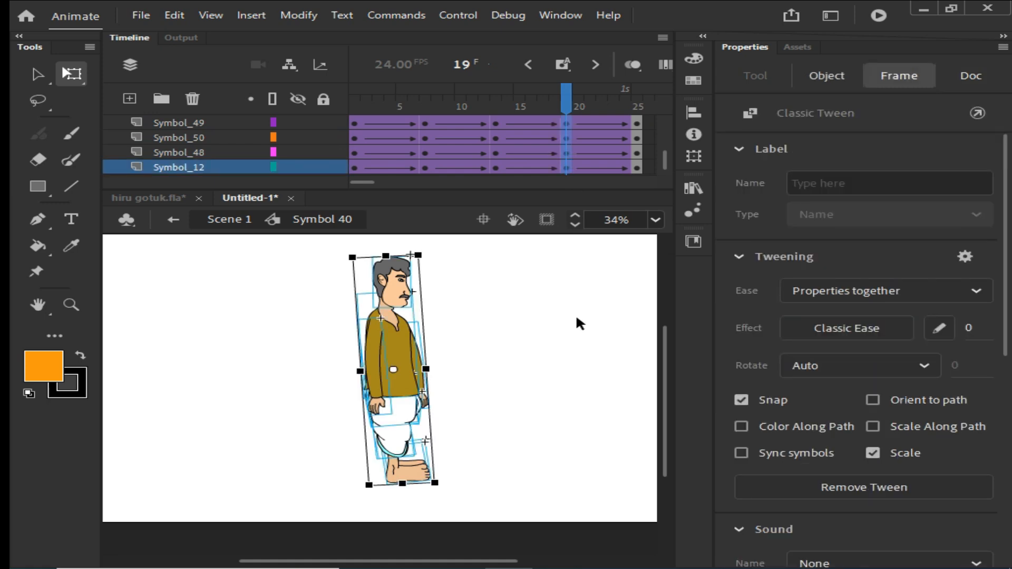
Examine the near leg's passing pose at frame 7, then return to frame 19.
click(537, 327)
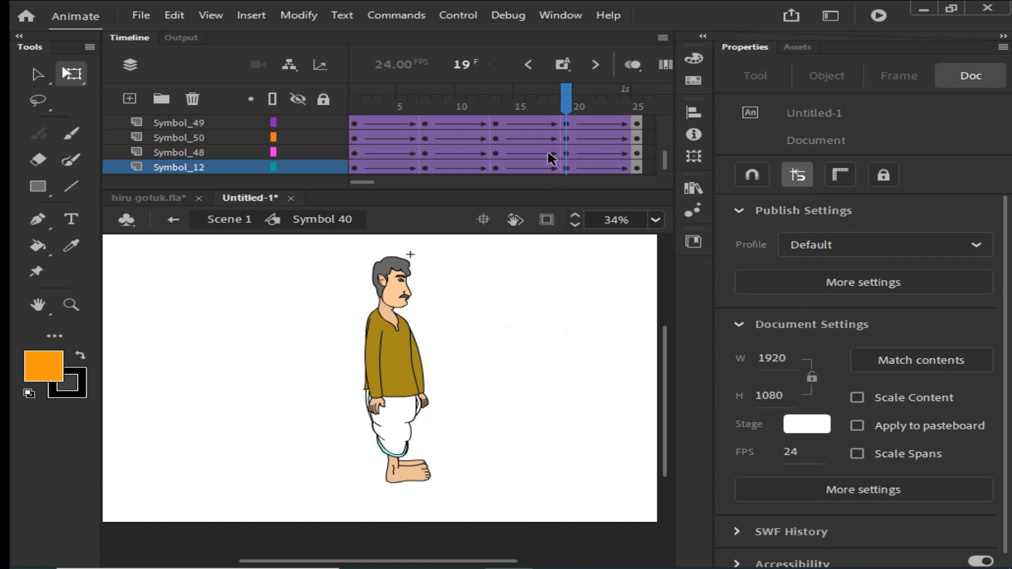
drag(570, 97, 425, 148)
click(393, 435)
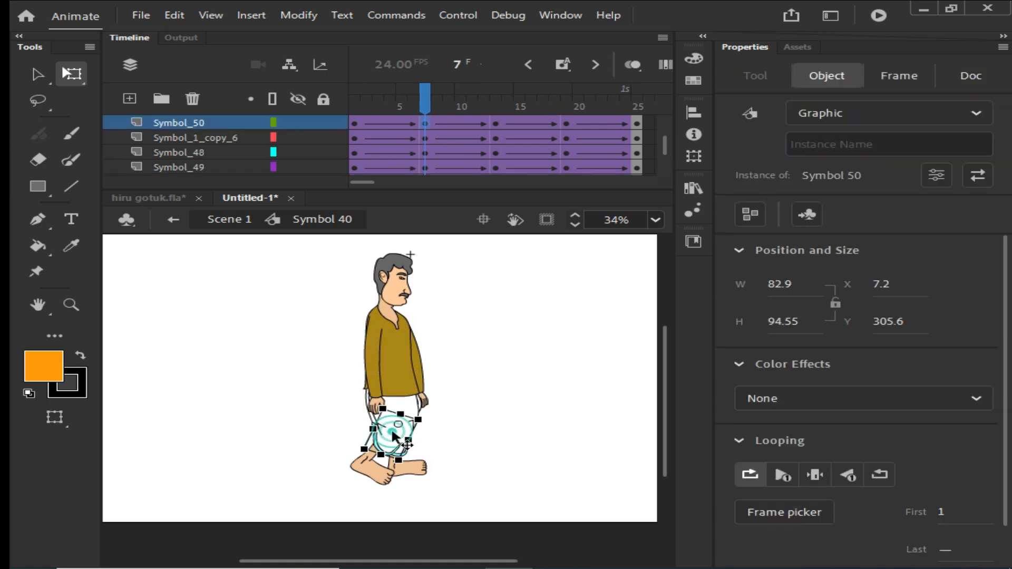
click(475, 428)
drag(422, 104, 561, 135)
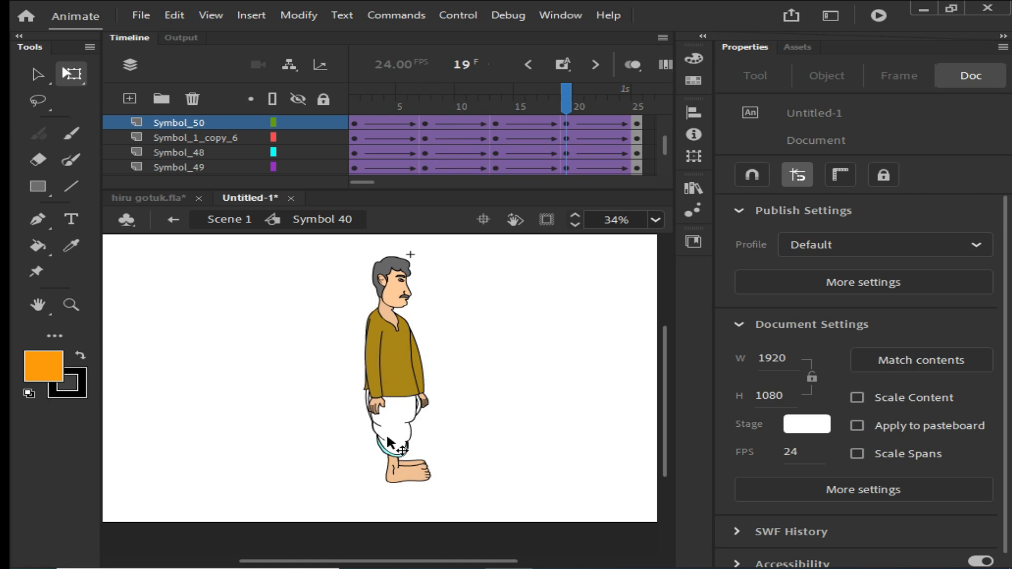
At frame 19, display the near thigh, shin and foot layers as outlines to expose the far leg behind them.
key(z)
drag(289, 346, 466, 510)
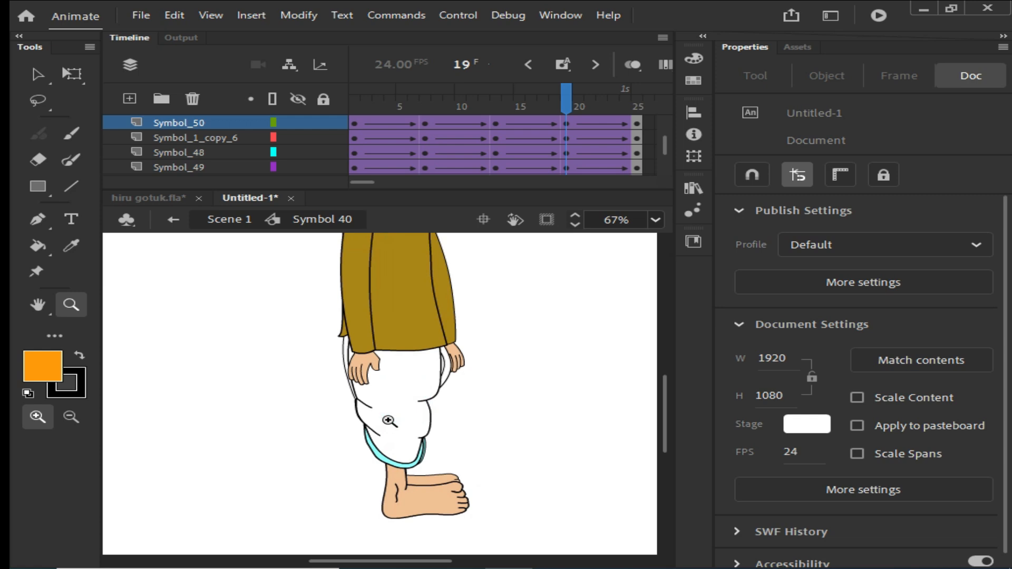
key(v)
click(407, 384)
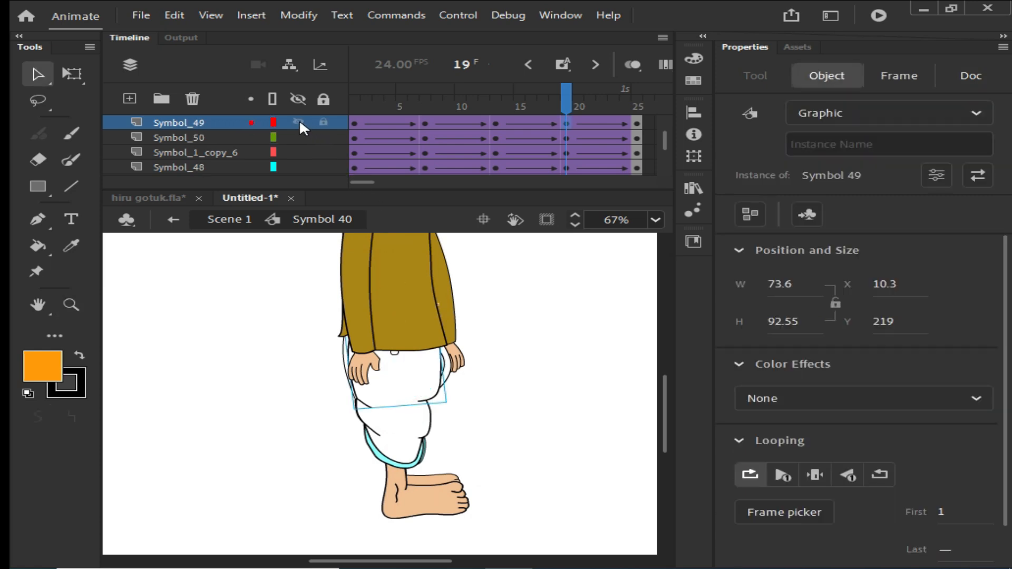
click(273, 122)
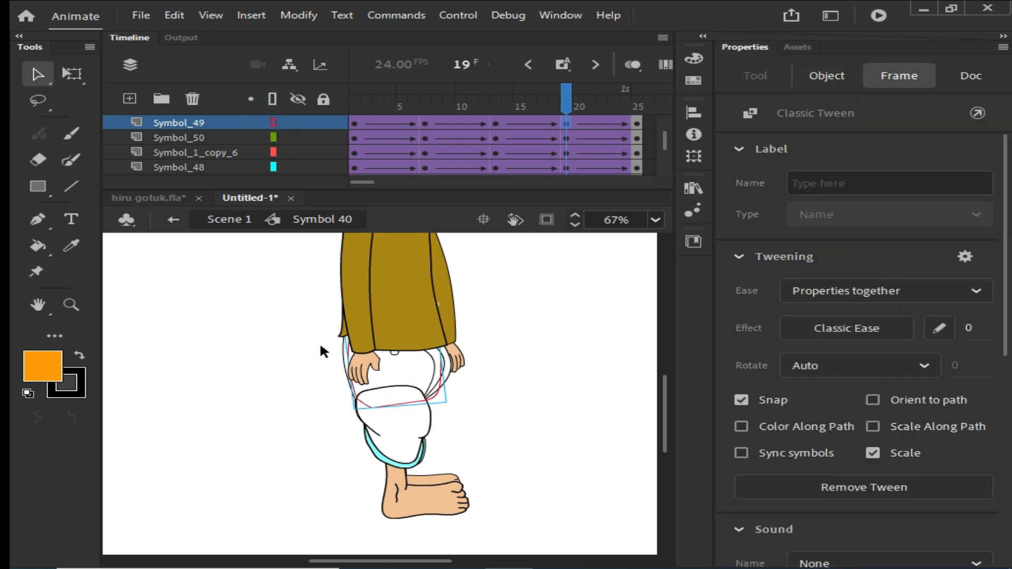
click(391, 428)
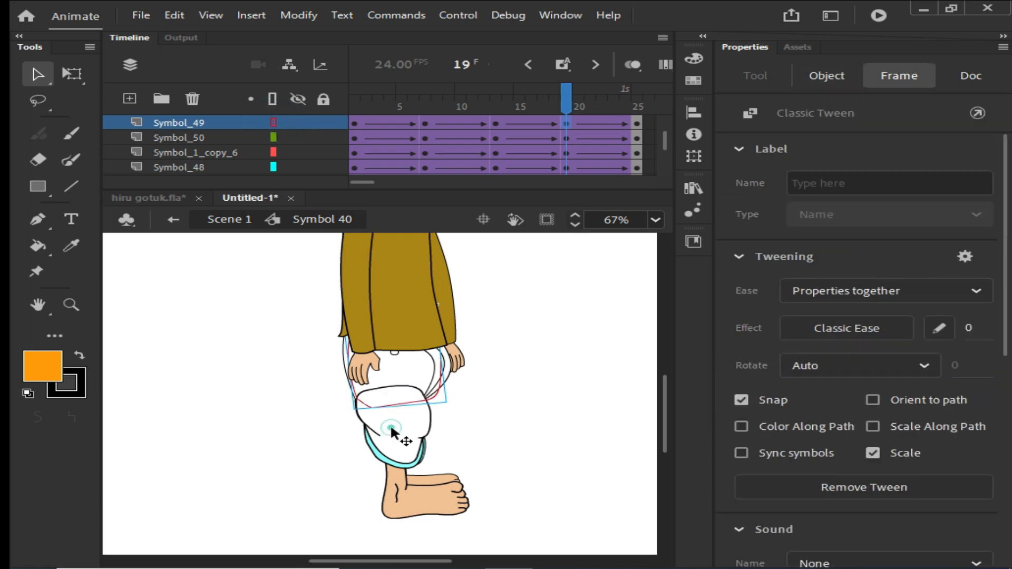
click(273, 137)
click(414, 505)
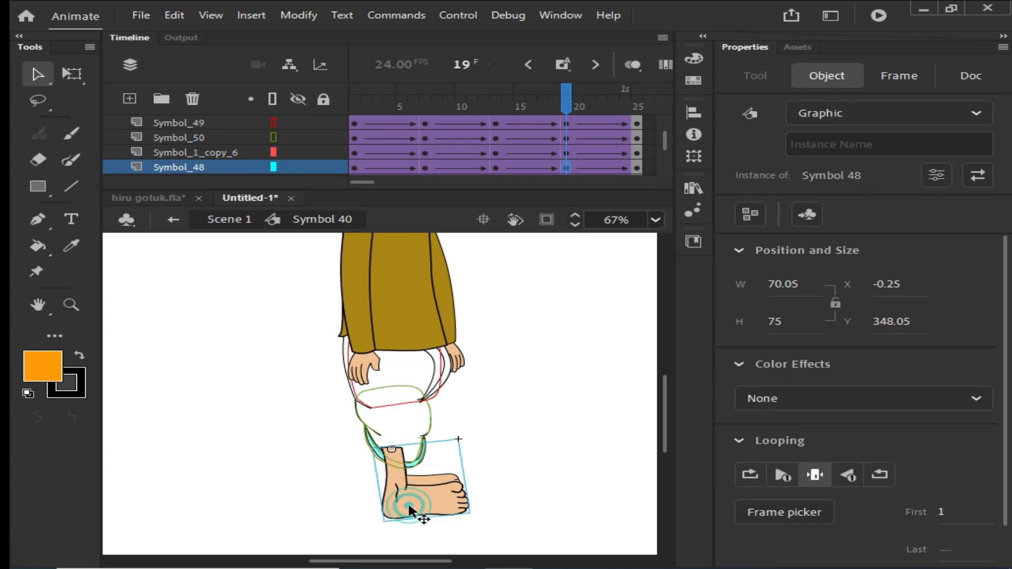
click(273, 167)
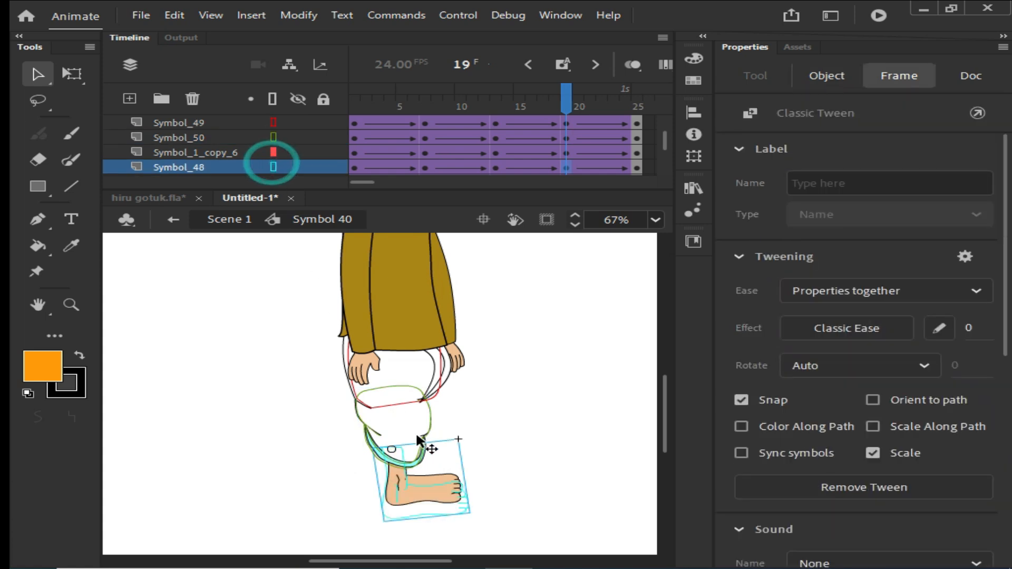
click(534, 404)
Select the far thigh, shin and foot at frame 19 and rotate them together forward around the hip.
click(401, 366)
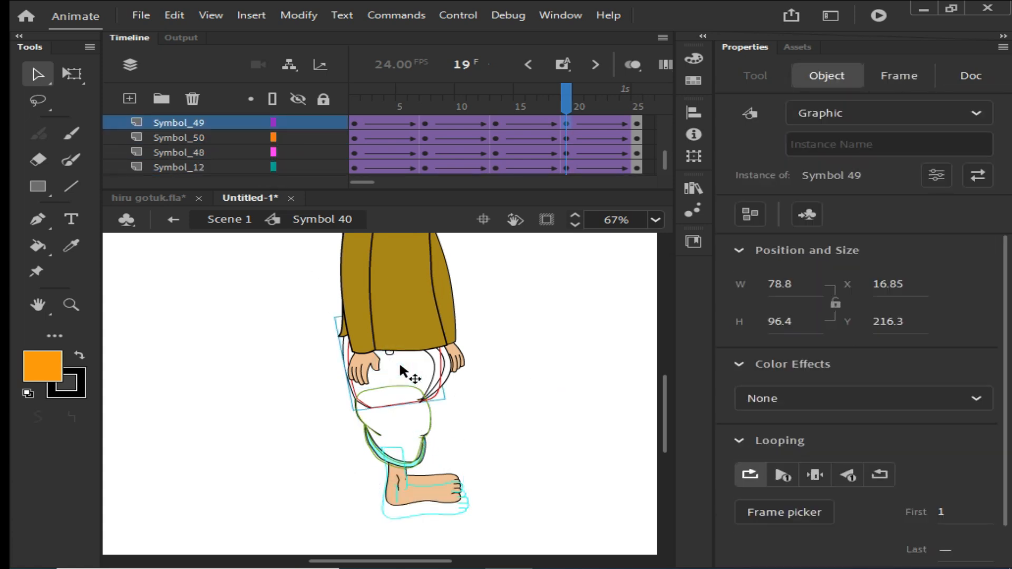
click(394, 430)
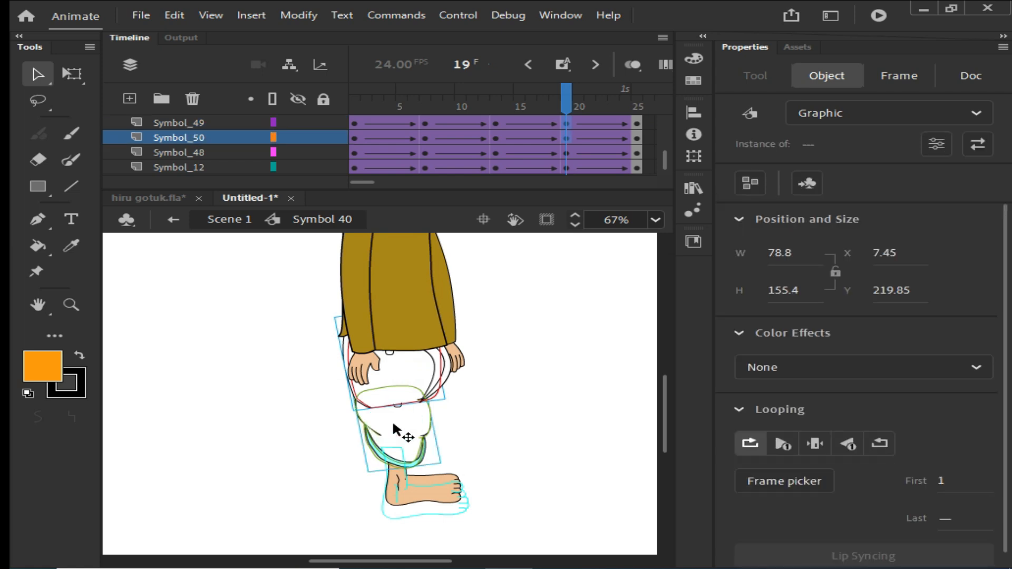
click(425, 498)
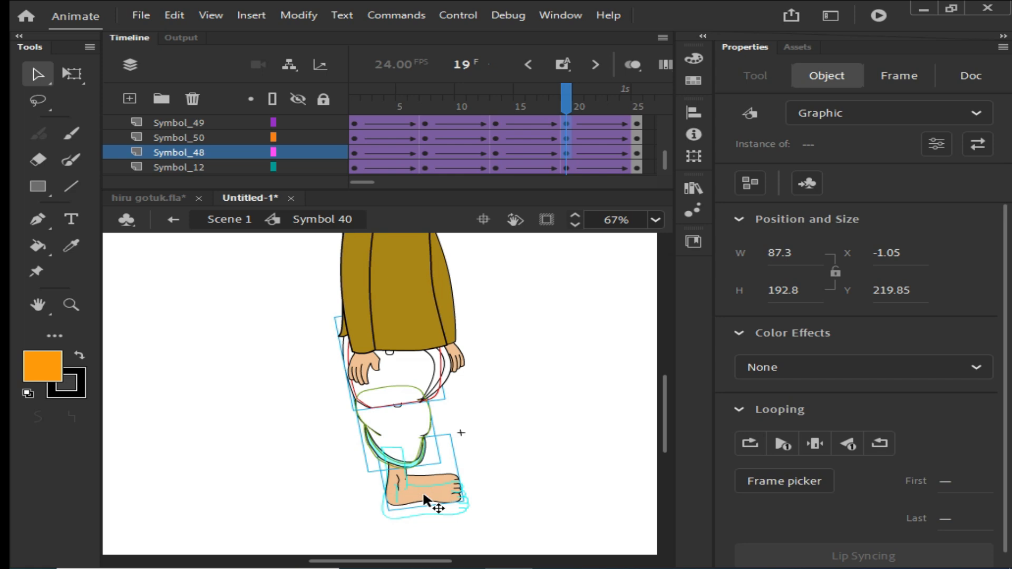
key(q)
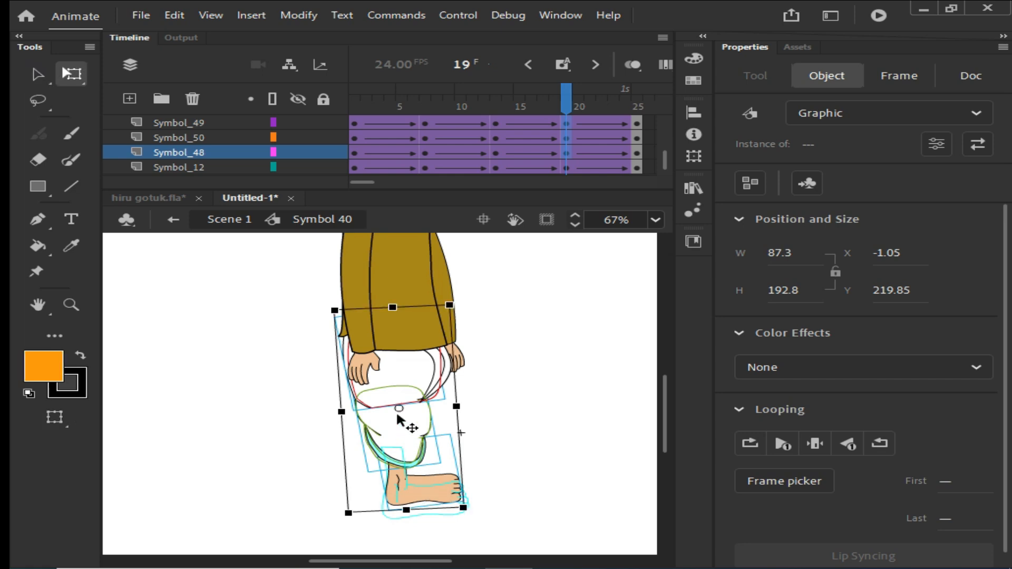
drag(399, 414, 399, 357)
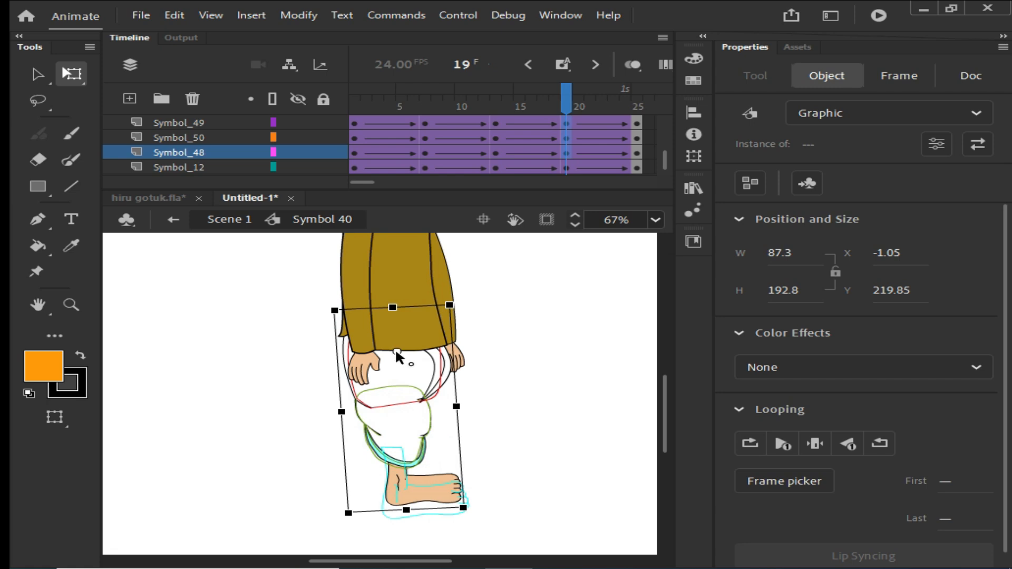
drag(478, 531, 517, 507)
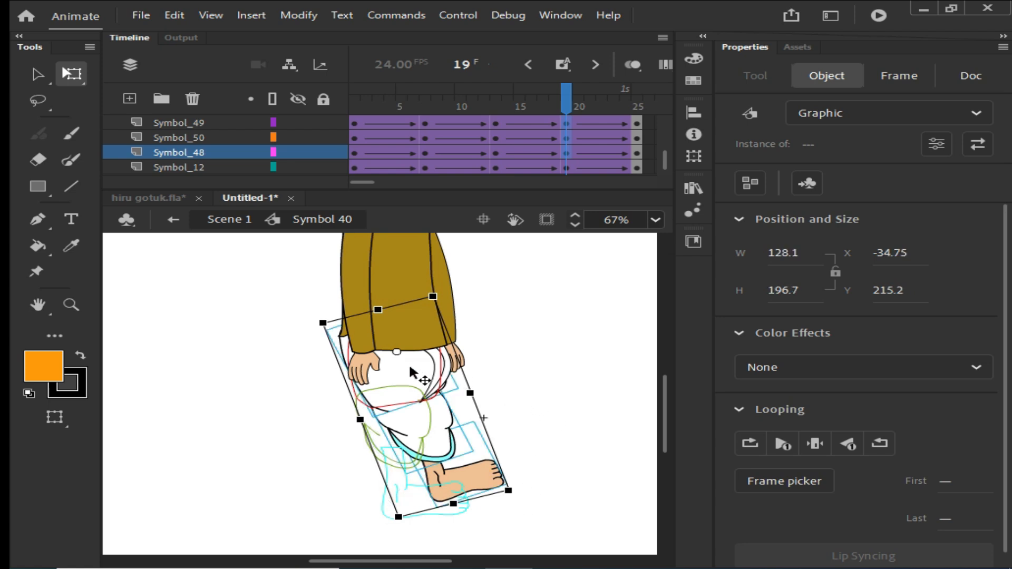
Rotate only the far shin and foot backward around the knee so the foot lifts behind the standing leg.
key(ctrl+z)
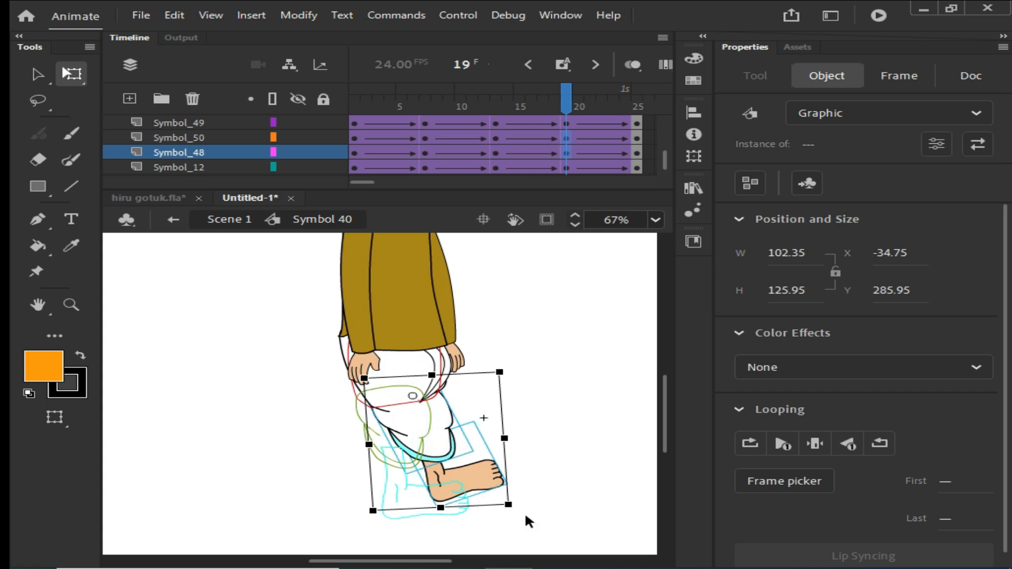
drag(515, 512, 368, 527)
drag(370, 526, 370, 527)
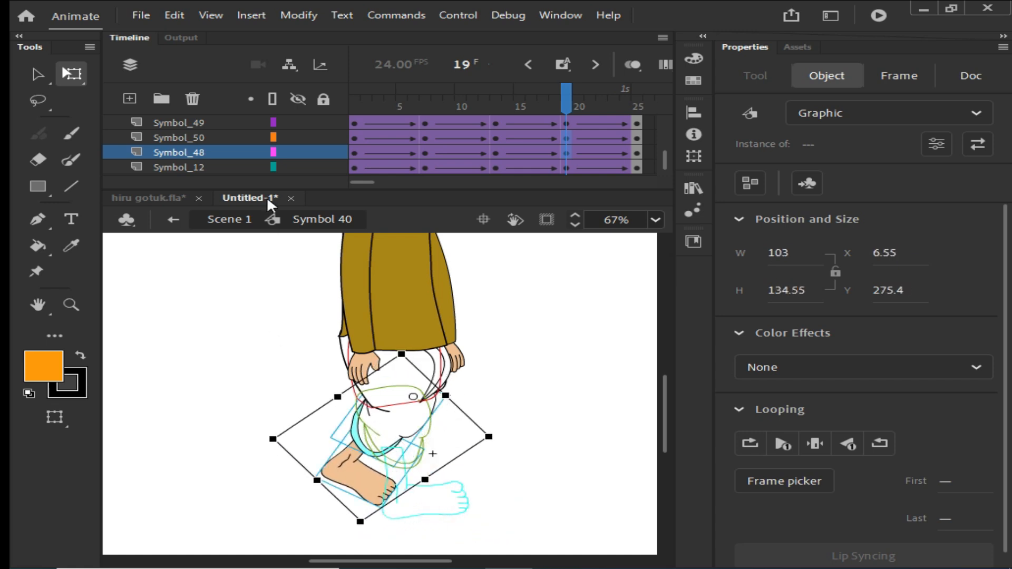
Return every layer from outlines to filled display and deselect the leg parts.
click(272, 100)
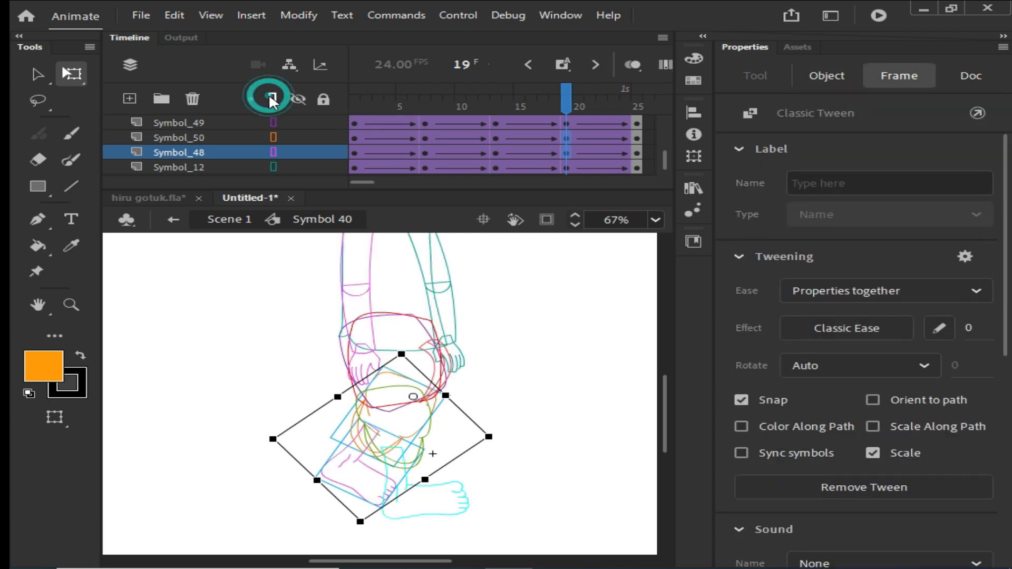
click(273, 100)
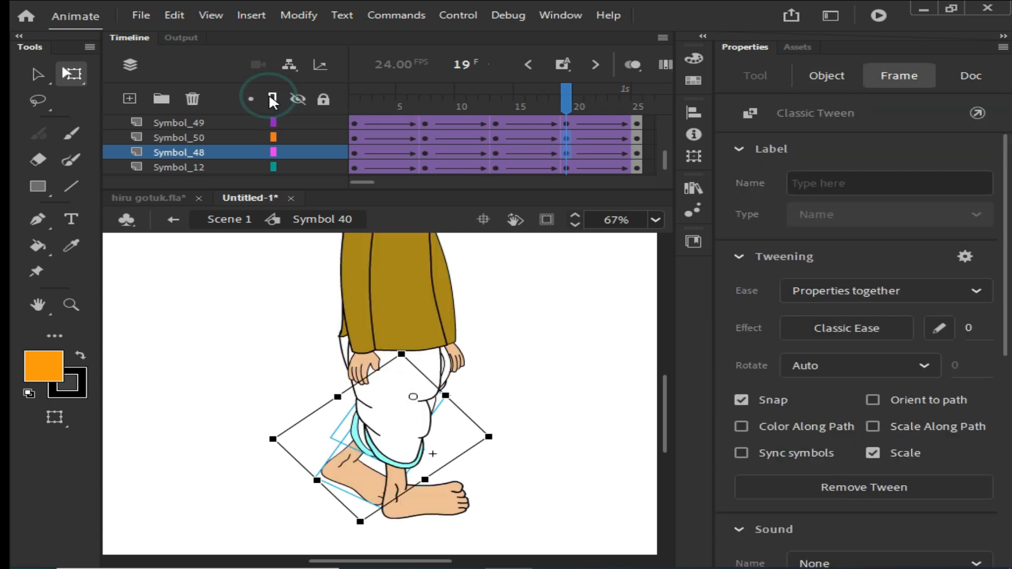
click(569, 380)
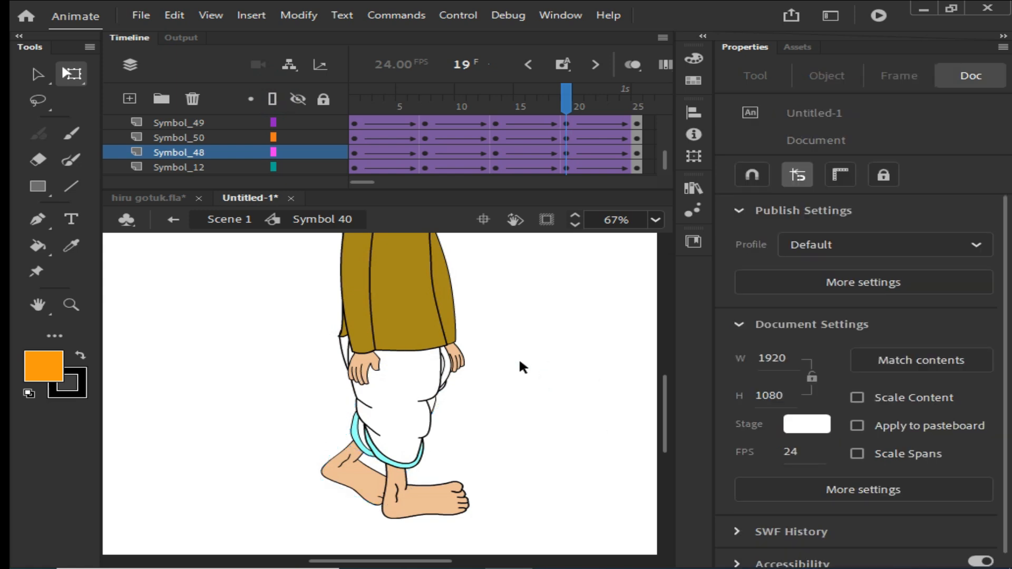
Select the head, torso and arms at frame 19, set their pivot at the waist, and stretch them slightly upward.
key(ctrl+minus)
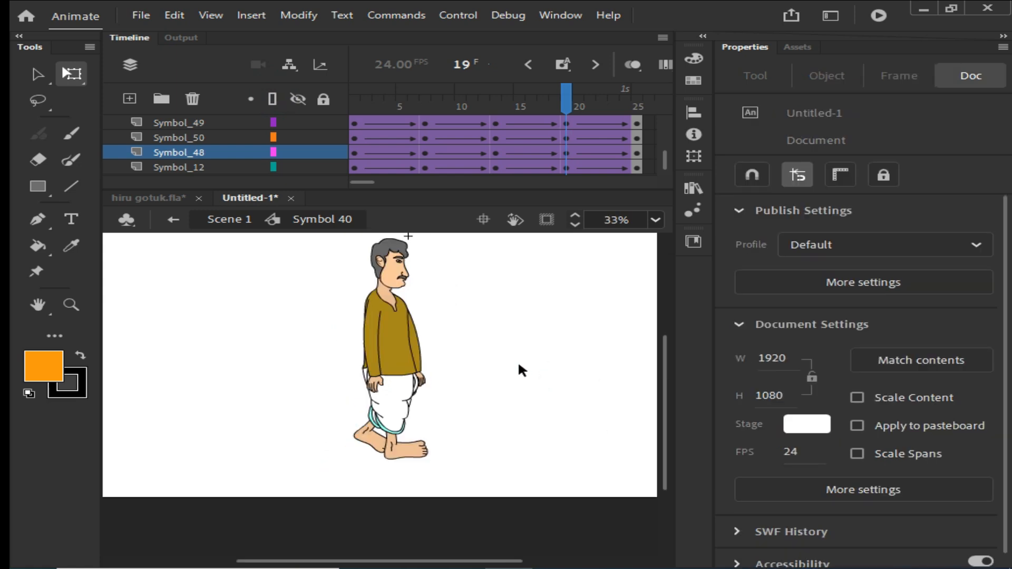
key(space)
drag(469, 344, 469, 383)
drag(321, 276, 454, 378)
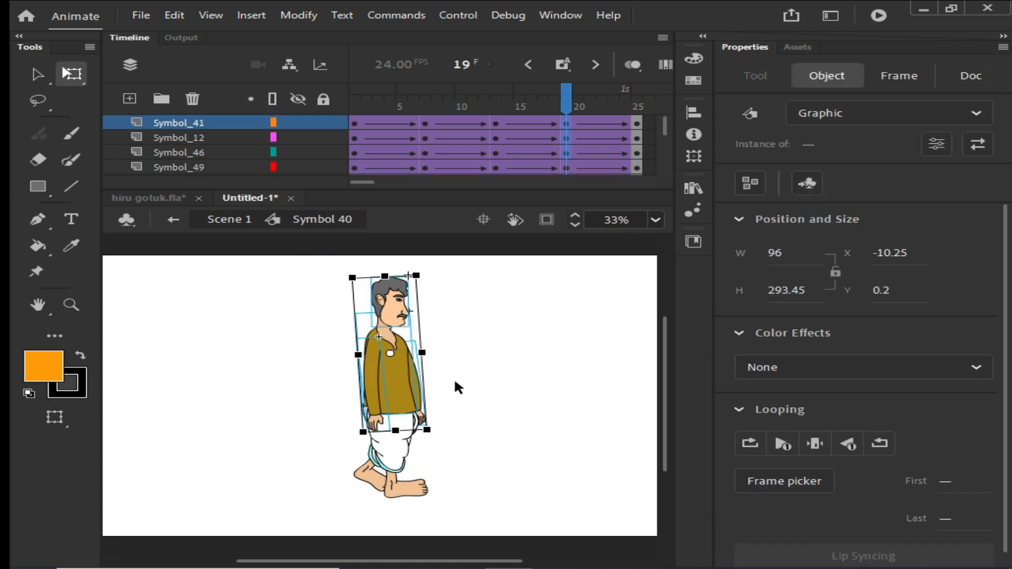
drag(391, 352, 390, 415)
click(385, 275)
drag(384, 275, 384, 272)
click(485, 328)
Tilt the head slightly forward around the neck at frame 19.
click(405, 311)
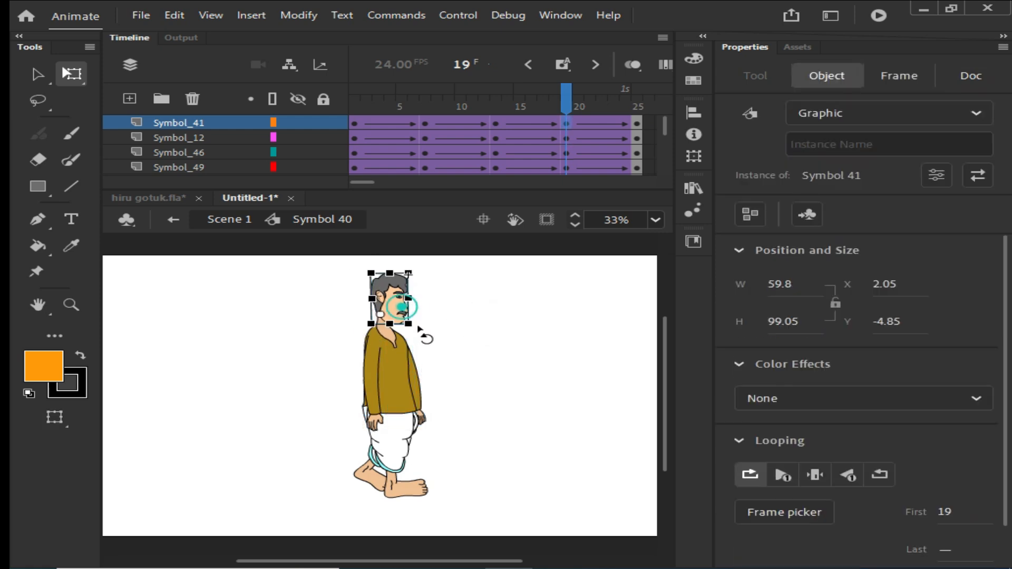
click(414, 332)
drag(414, 331, 415, 336)
click(463, 331)
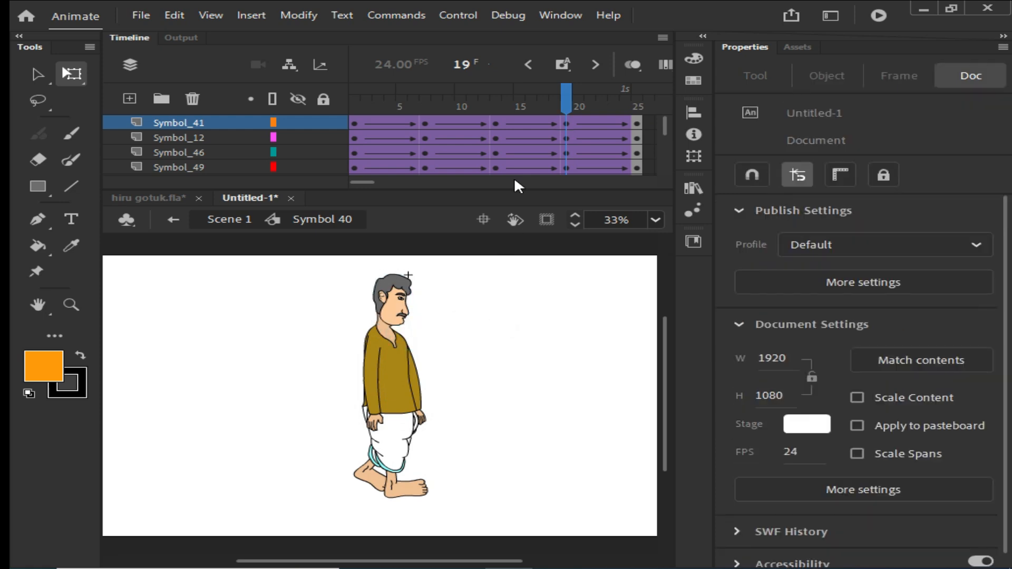
Play the walk cycle, then return to frame 1 and replay it with a closer view of the character.
key(Return)
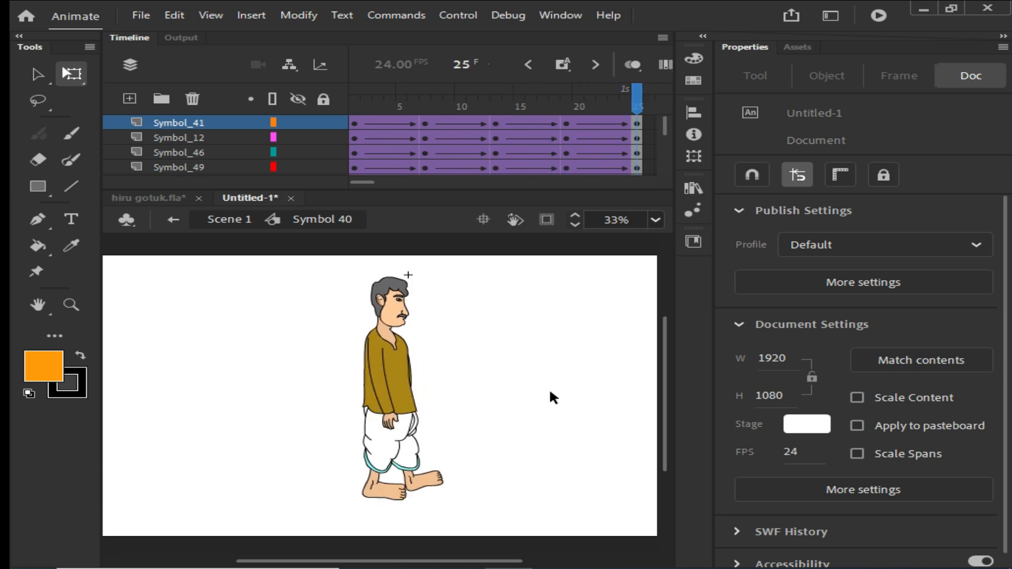
key(z)
drag(298, 269, 515, 525)
drag(373, 397, 384, 393)
drag(628, 98, 352, 154)
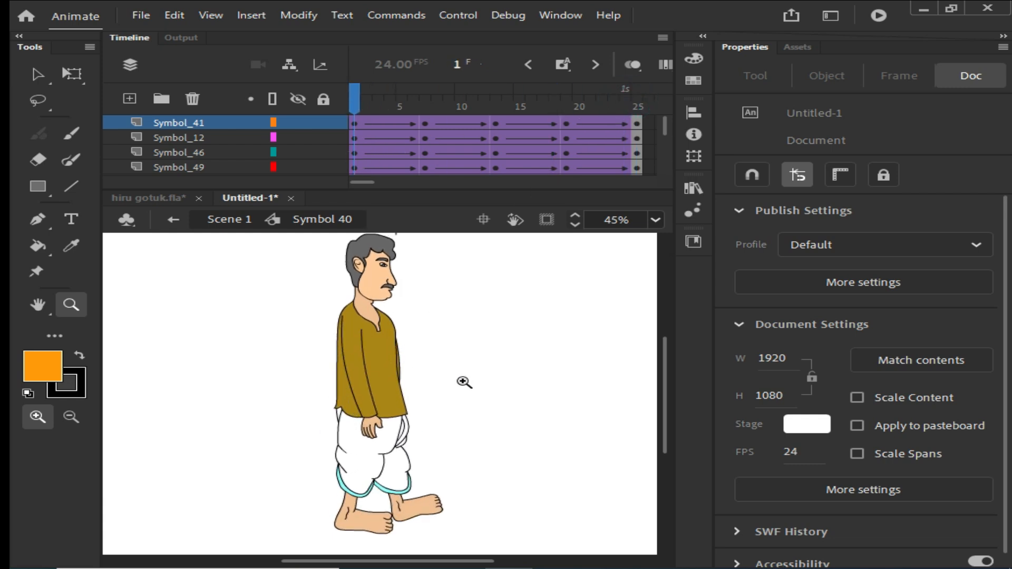
key(Return)
key(Return)
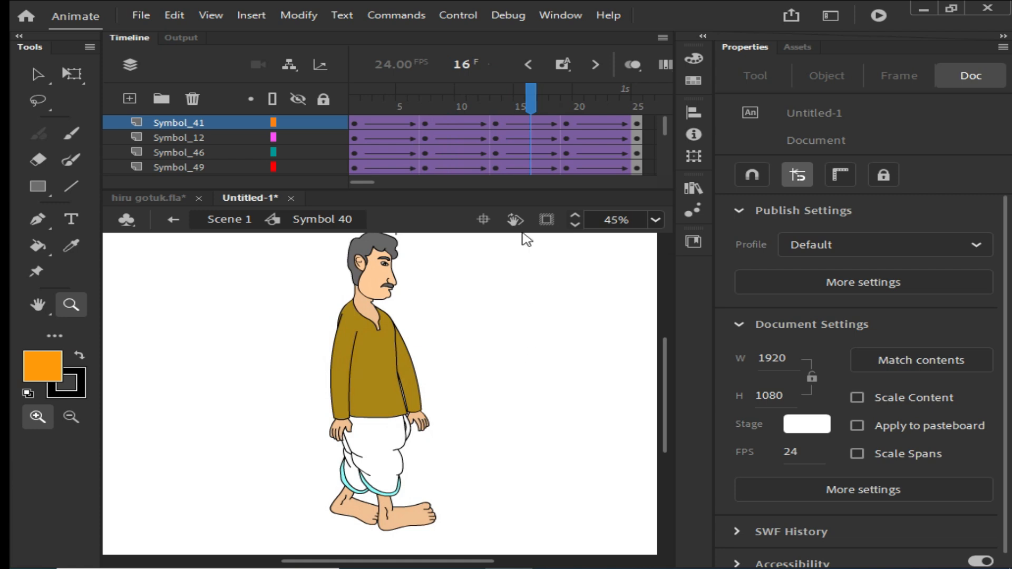
At frame 7, rotate the loose cloth fold between the thigh and the far hand forward.
drag(538, 108, 422, 227)
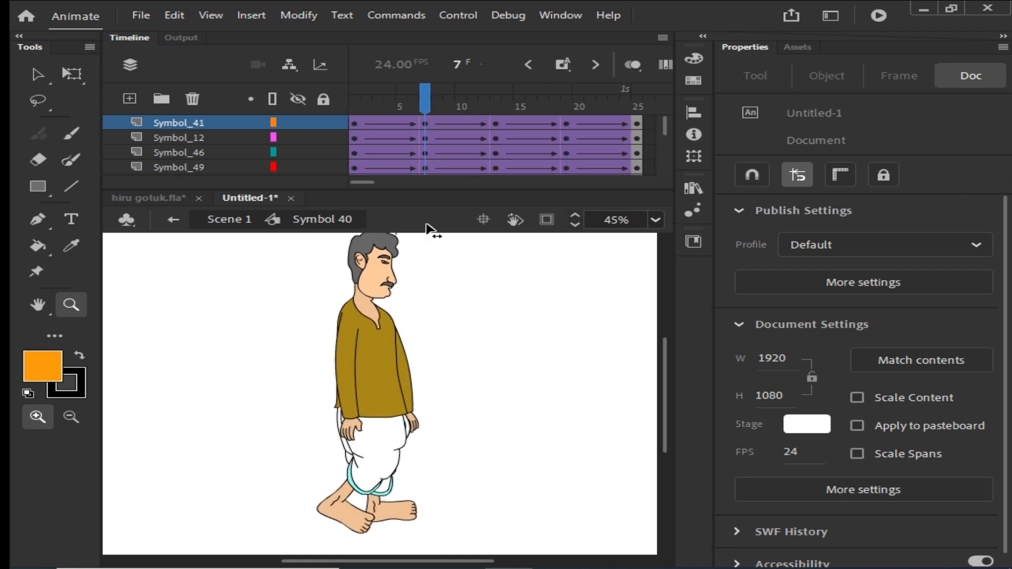
drag(369, 394, 448, 471)
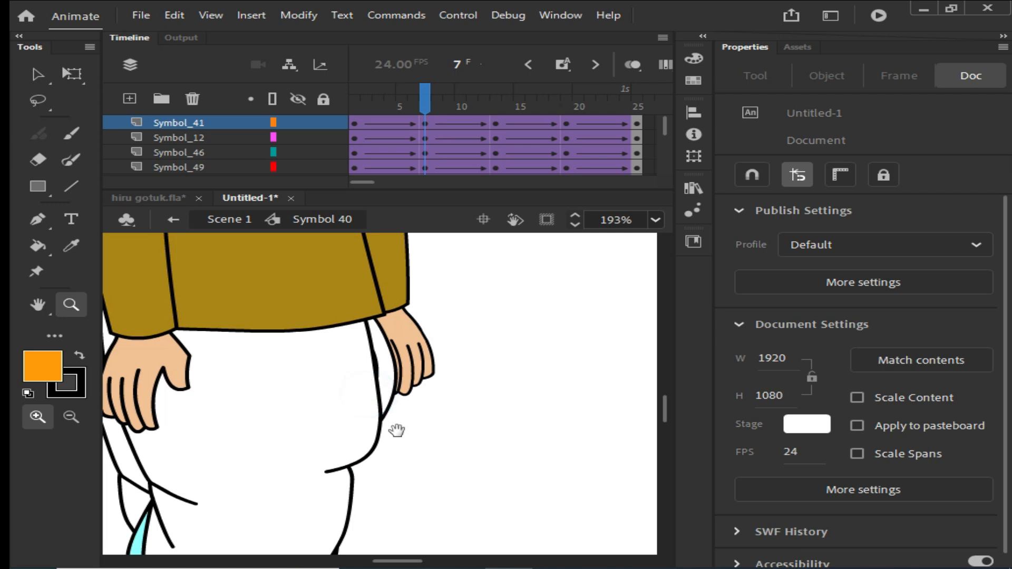
key(q)
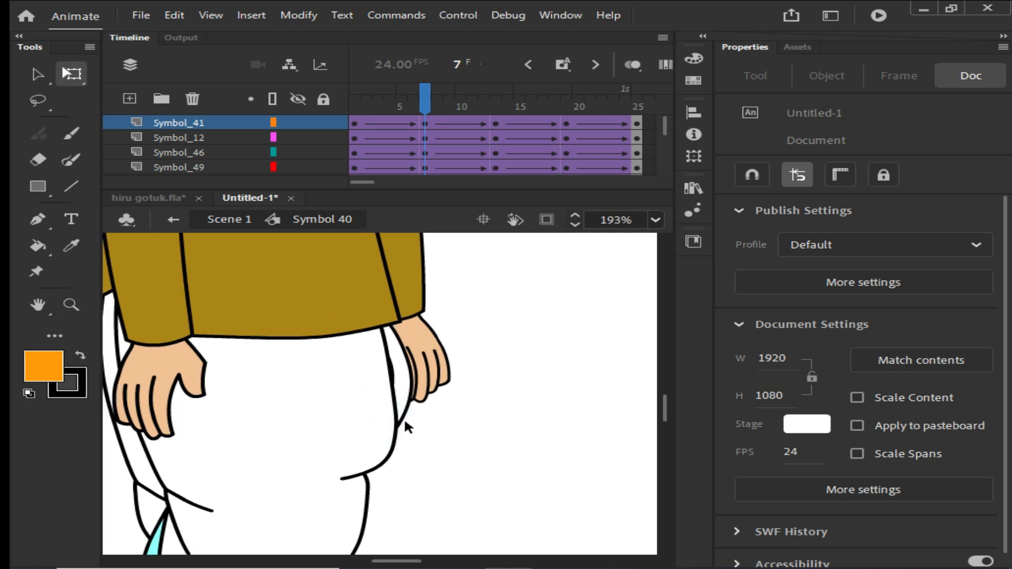
click(411, 391)
drag(406, 507, 459, 470)
click(458, 466)
At frame 13, rotate the loose cloth fold in front of the thigh slightly backward.
drag(426, 98, 495, 142)
click(559, 488)
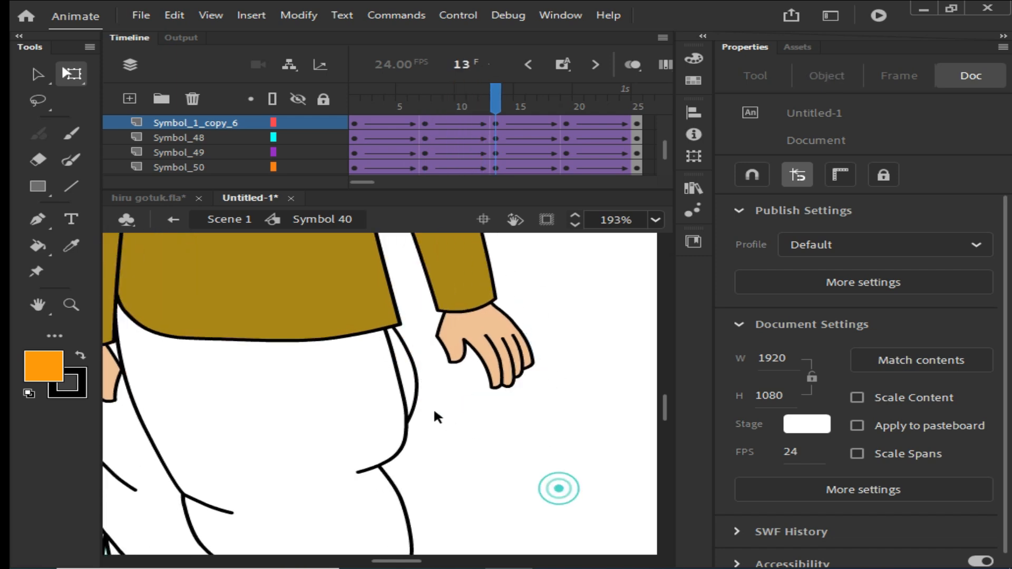
click(412, 376)
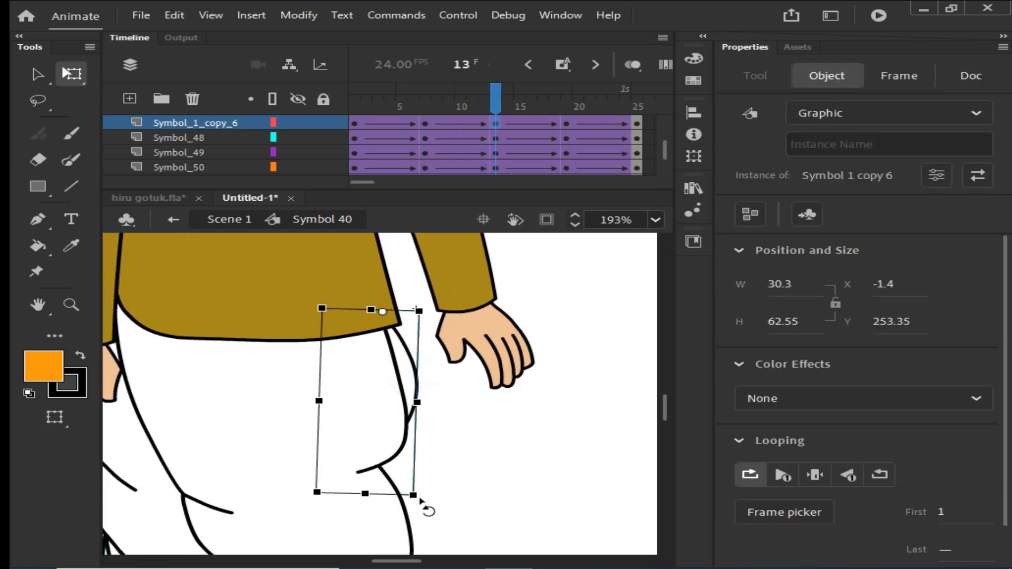
mouse_move(418, 500)
mouse_down()
mouse_move(410, 514)
mouse_move(394, 506)
mouse_move(409, 515)
mouse_up()
click(488, 457)
At frame 19, rotate the loose cloth fold beside the far hand backward, closer to the thigh.
drag(485, 94, 572, 148)
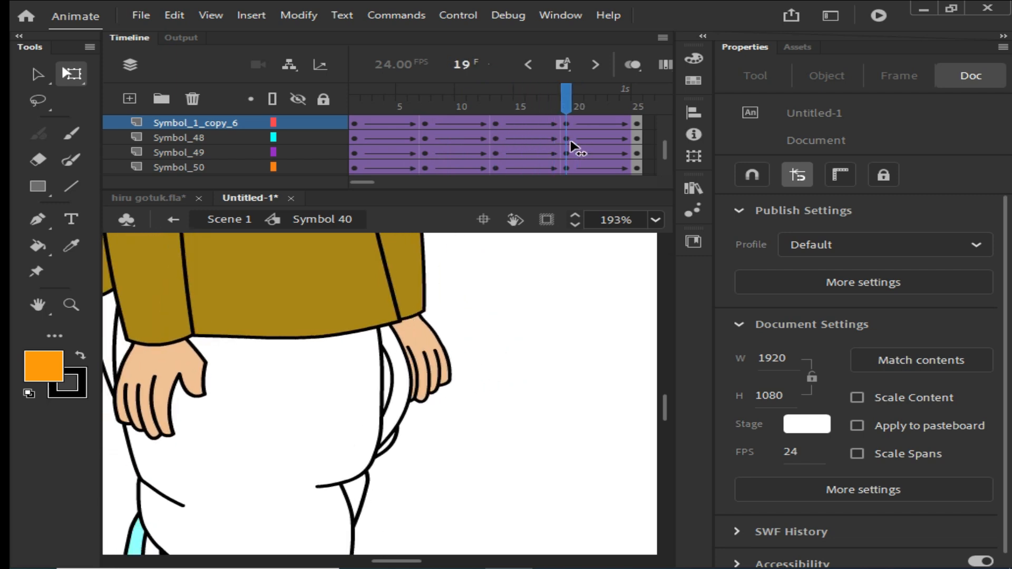
click(399, 401)
drag(402, 511, 383, 509)
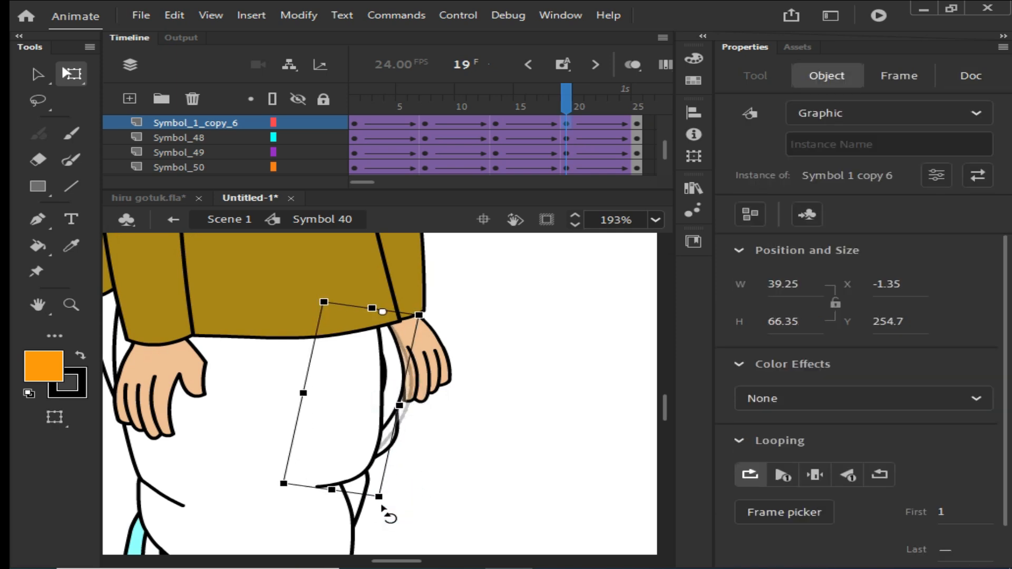
click(457, 469)
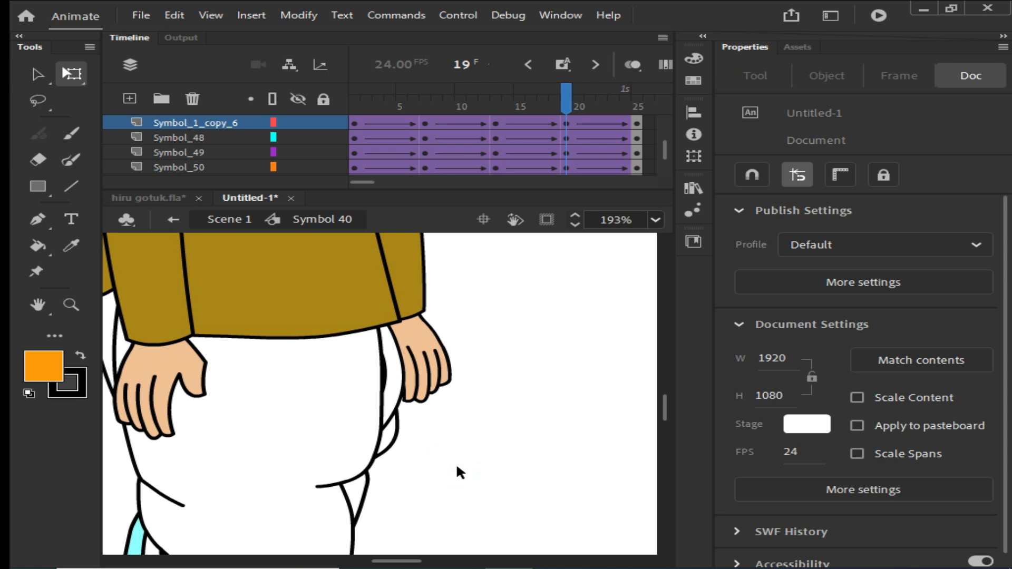
Return to frame 1, fit the whole stage in view and play the full walk cycle.
key(ctrl+minus)
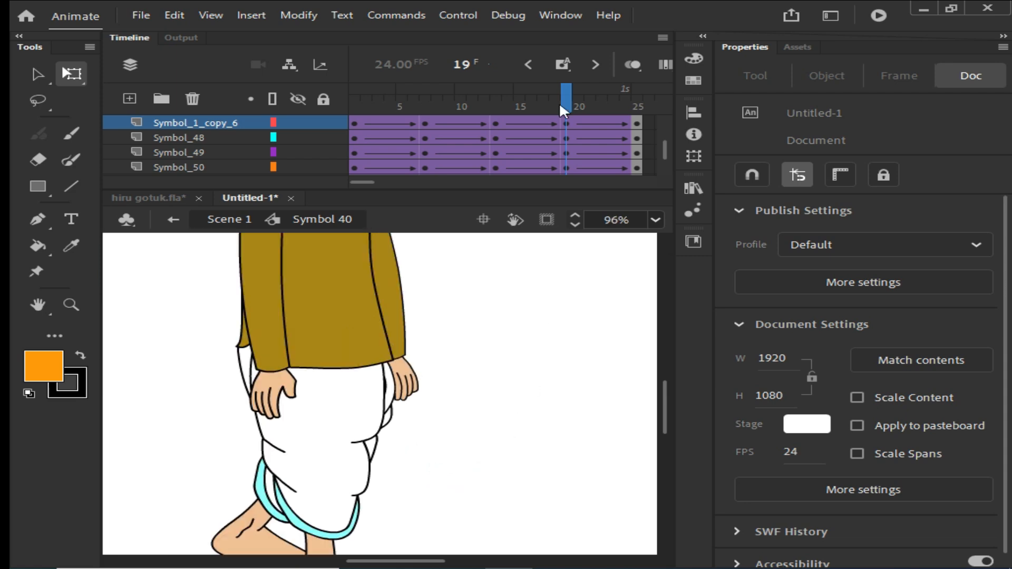
drag(563, 90, 355, 93)
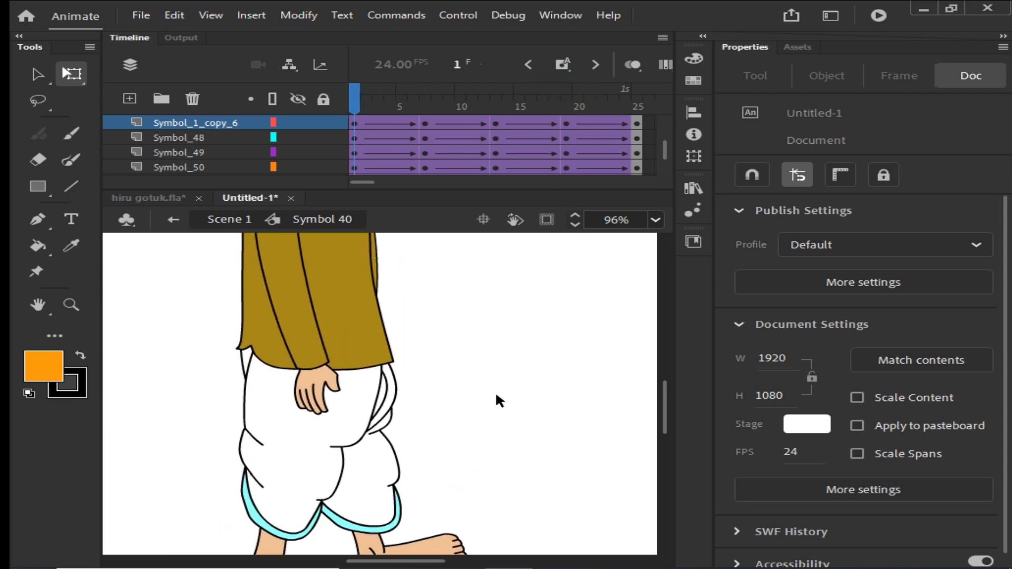
click(657, 220)
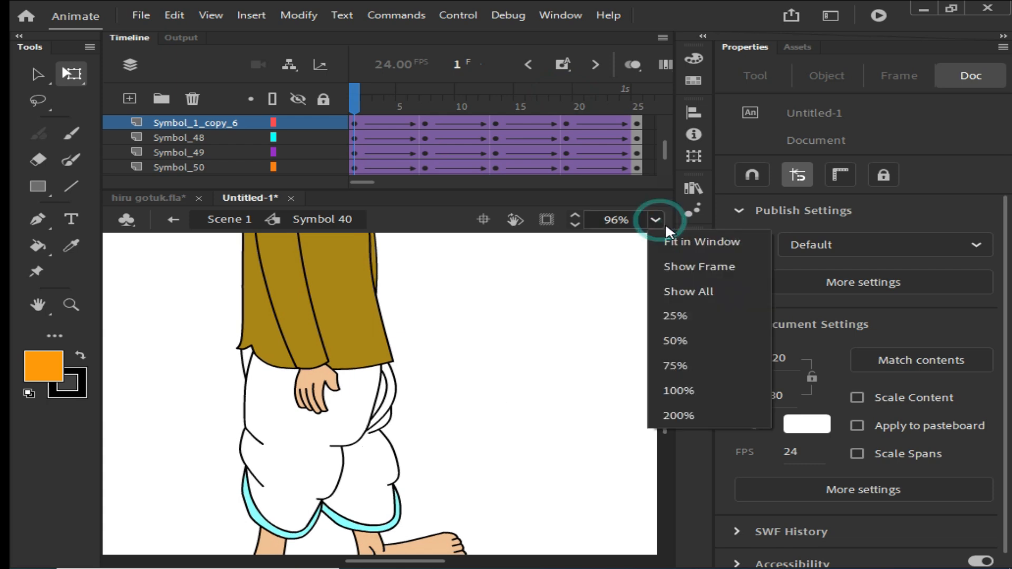
click(690, 241)
key(ctrl+2)
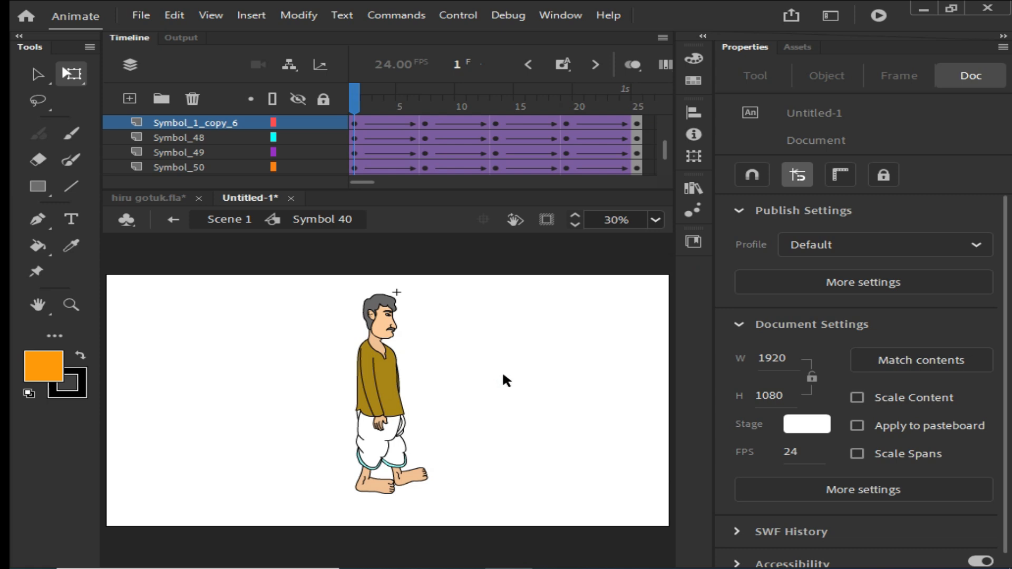
key(Return)
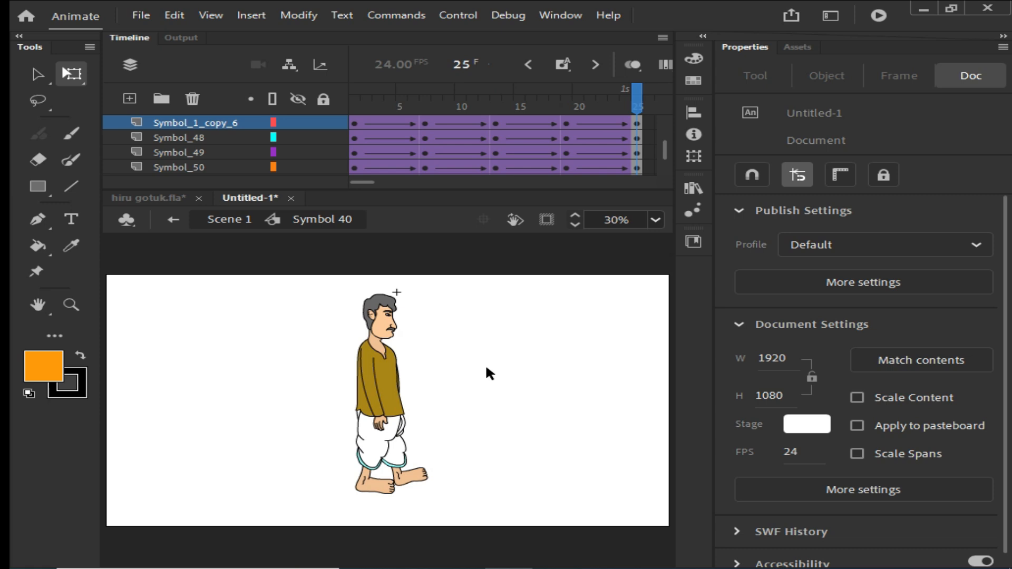
Leave the character symbol for Scene 1 and hide all panels to enlarge the stage.
double_click(485, 364)
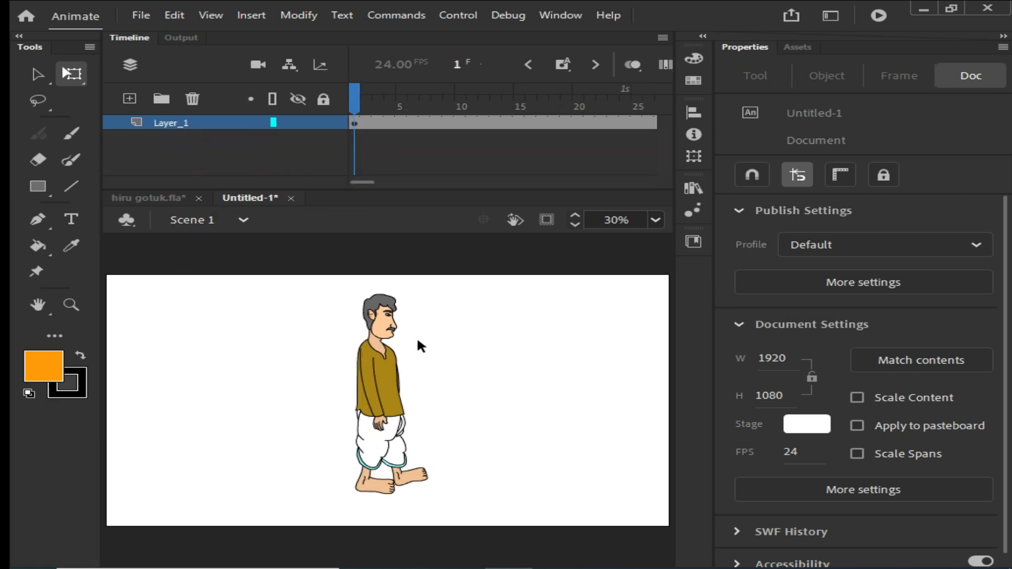
click(559, 126)
key(F4)
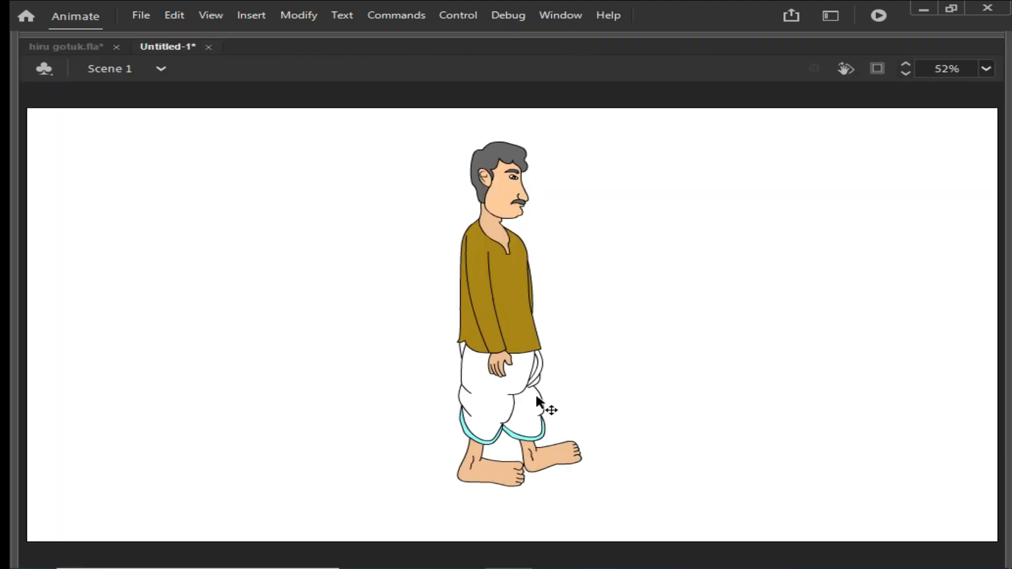